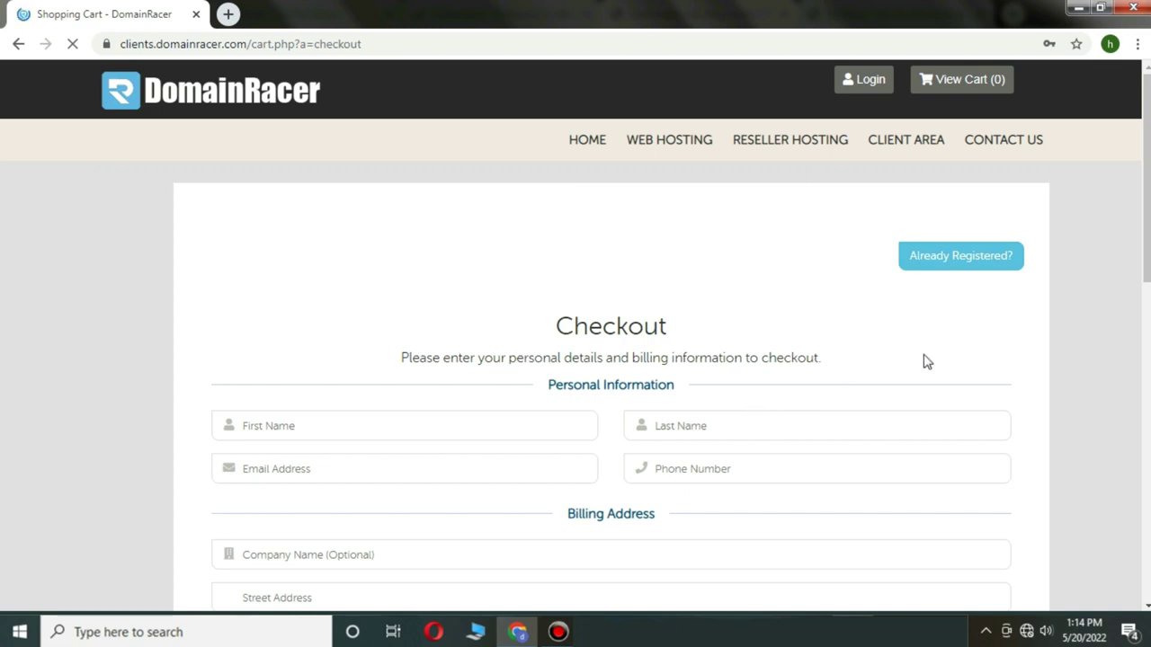
Step: Leave the DomainRacer checkout and go back to the Gaura.com product details page
{"action": "left_click_drag", "start_coordinate": [1140, 296], "coordinate": [1140, 544]}
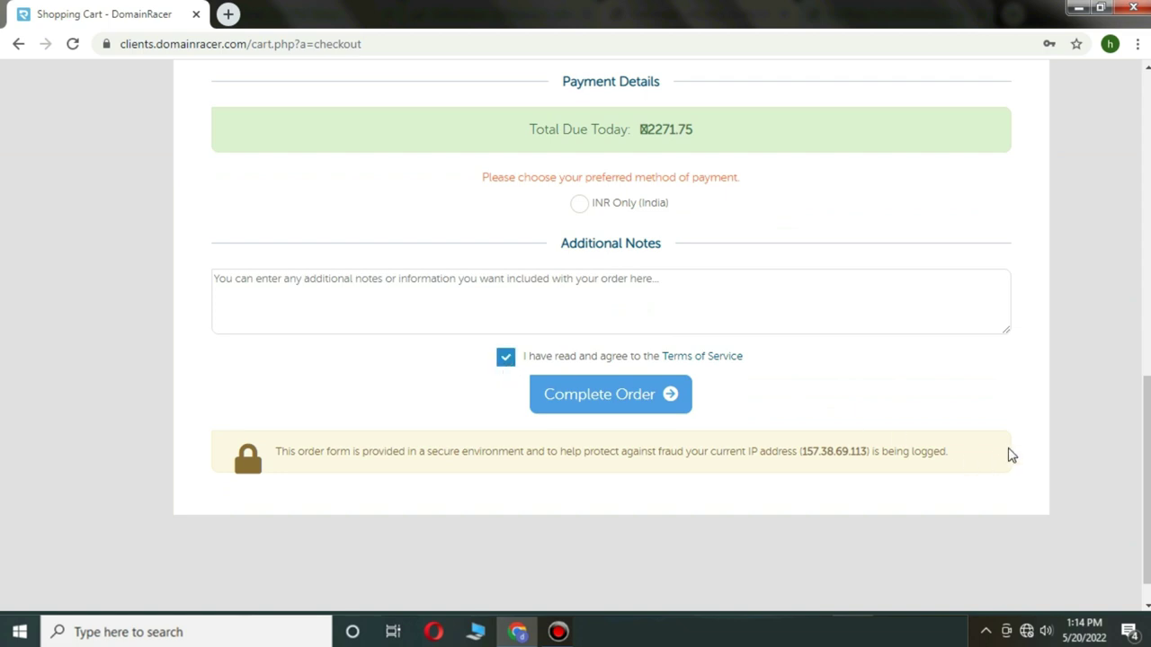
{"action": "left_click_drag", "start_coordinate": [1147, 476], "coordinate": [1148, 169]}
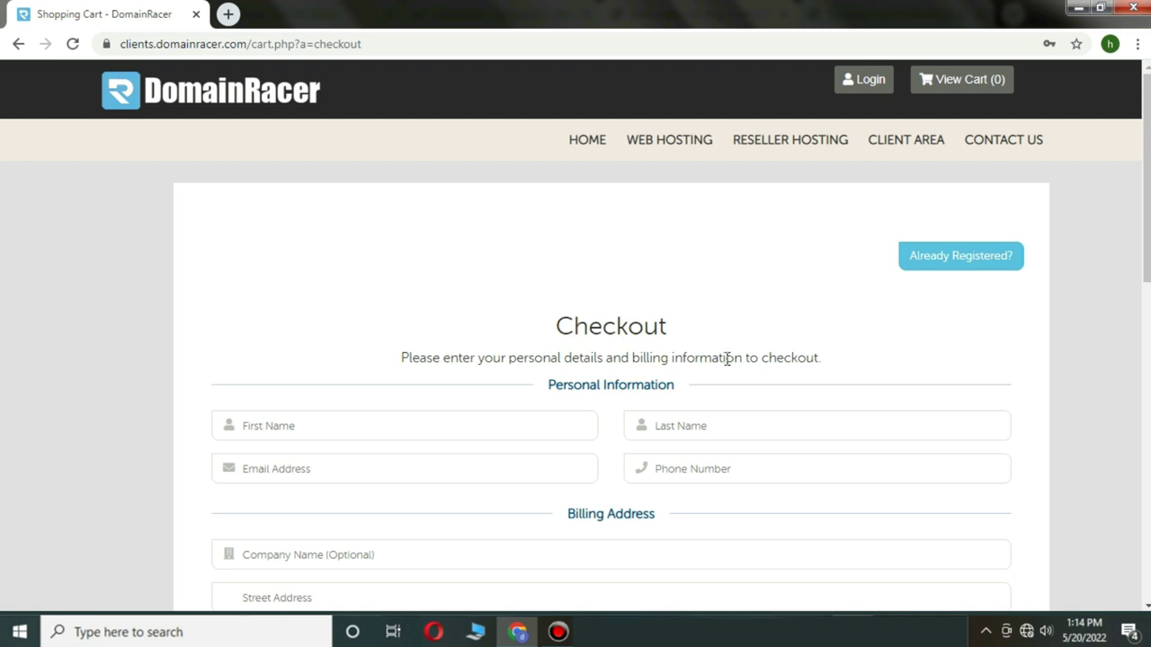
{"action": "key", "text": "alt+Left"}
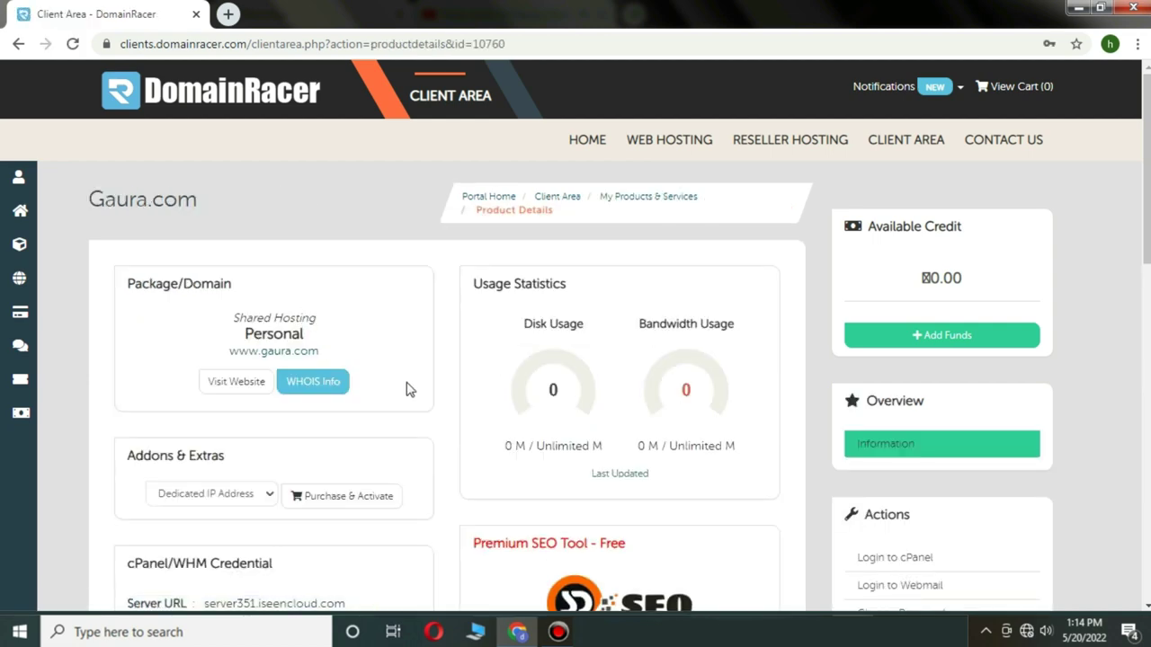
Step: Select the ns2–ns4 nameservers, then open Gaura.com's cPanel from the Actions list
{"action": "scroll", "coordinate": [1129, 486], "scroll_direction": "down", "scroll_amount": 6}
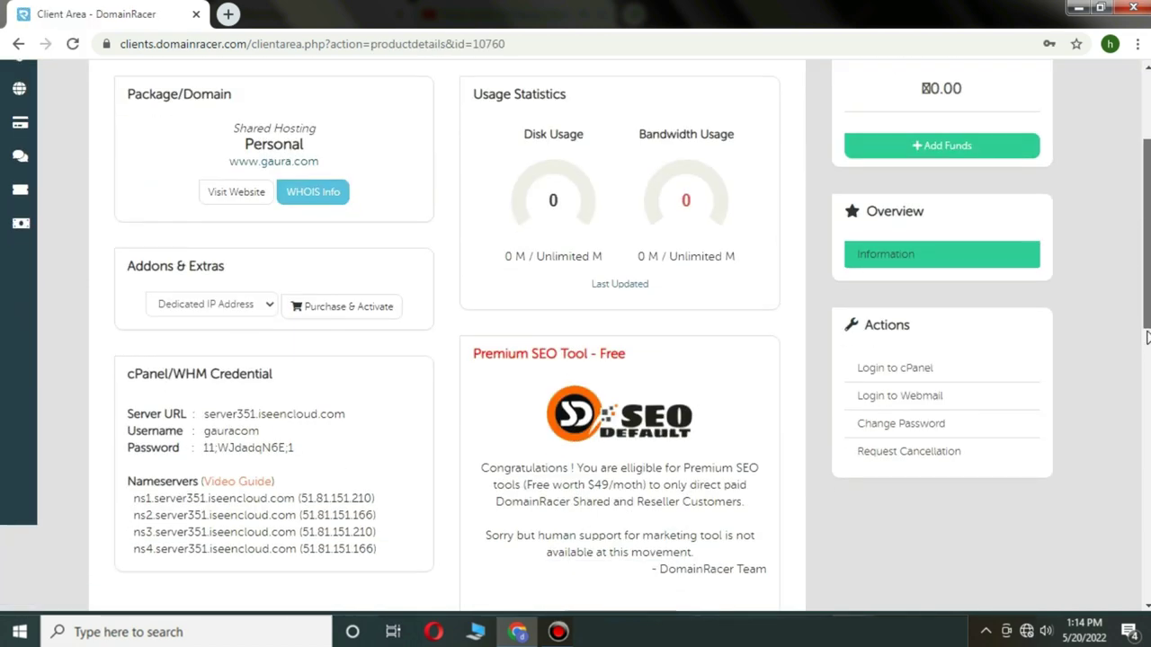
{"action": "scroll", "coordinate": [1128, 485], "scroll_direction": "down", "scroll_amount": 5}
{"action": "scroll", "coordinate": [1128, 486], "scroll_direction": "up", "scroll_amount": 6}
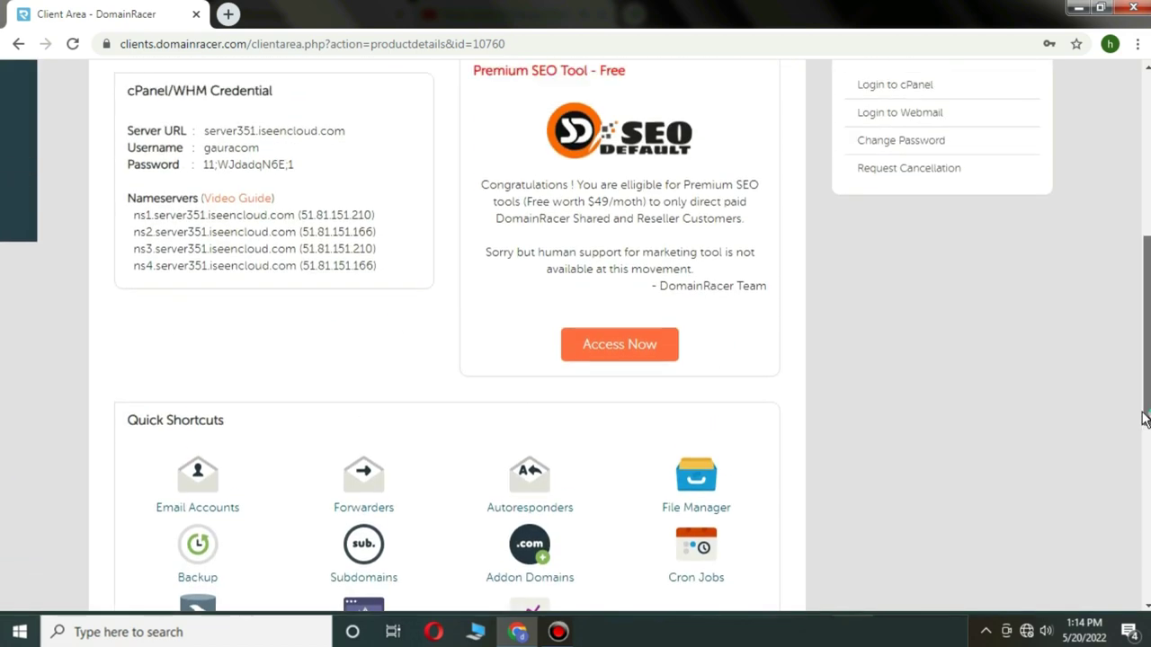
{"action": "scroll", "coordinate": [1124, 540], "scroll_direction": "down", "scroll_amount": 6}
{"action": "scroll", "coordinate": [1124, 602], "scroll_direction": "down", "scroll_amount": 1}
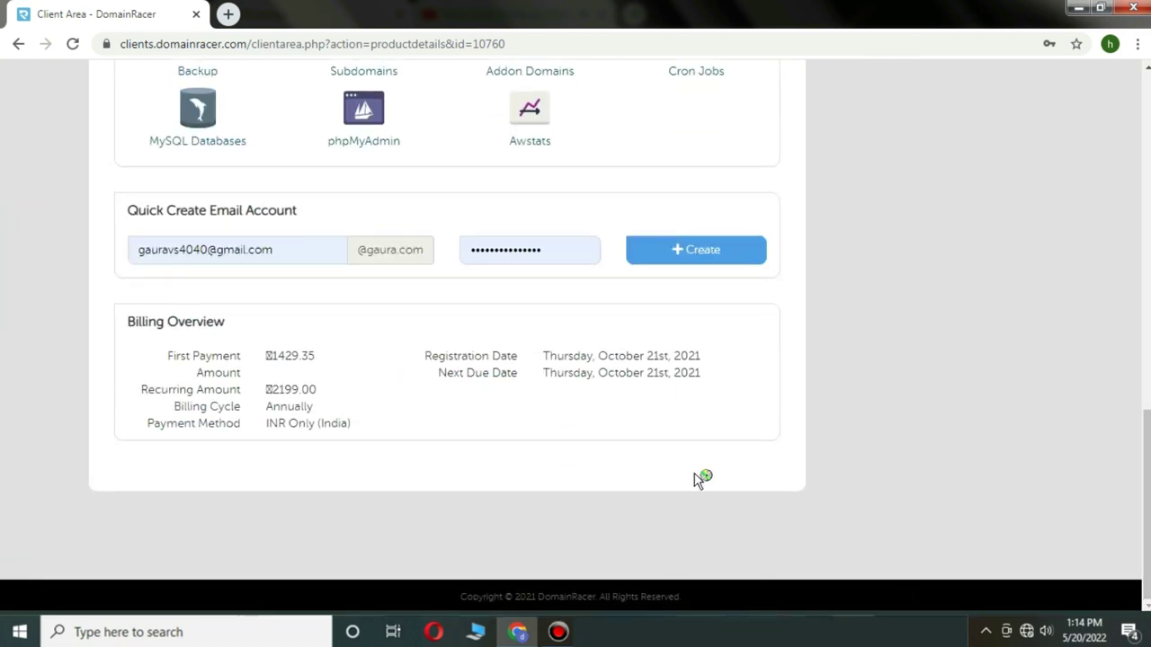
{"action": "left_click_drag", "start_coordinate": [1147, 433], "coordinate": [1146, 193]}
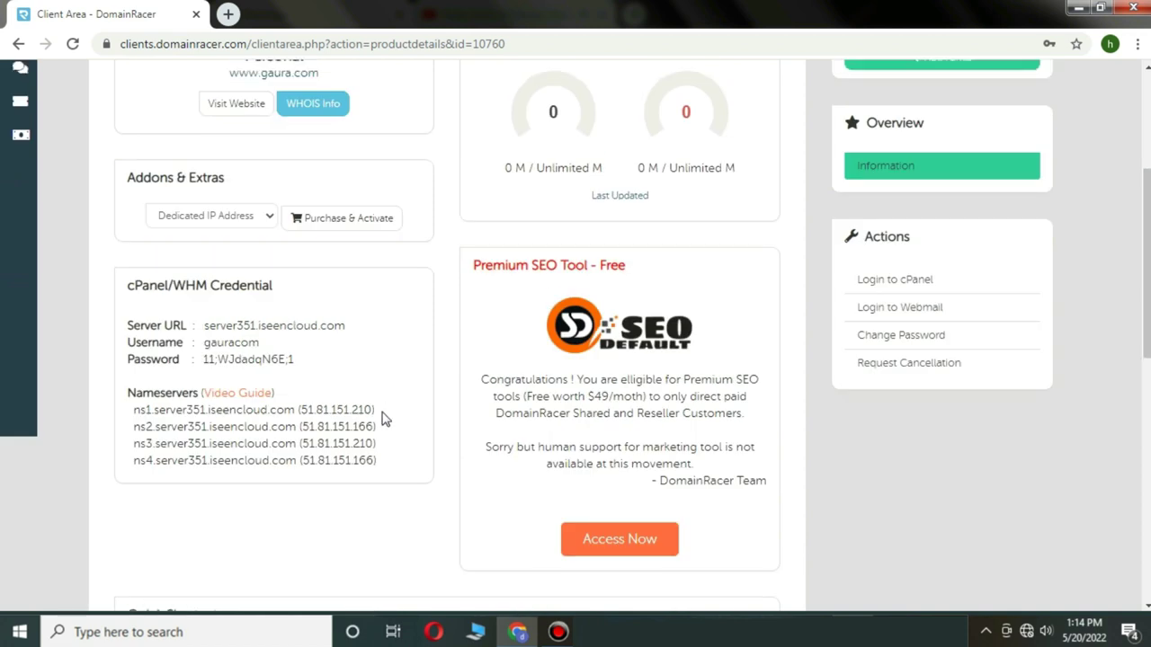
{"action": "left_click_drag", "start_coordinate": [381, 416], "coordinate": [270, 480]}
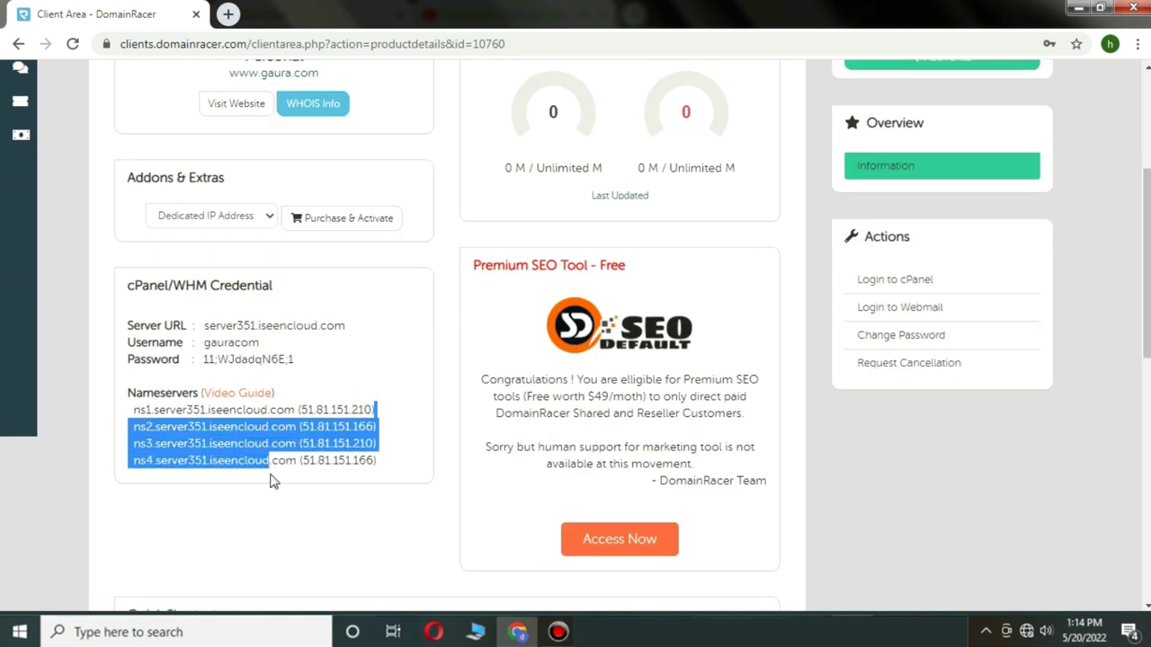
{"action": "left_click", "coordinate": [908, 280]}
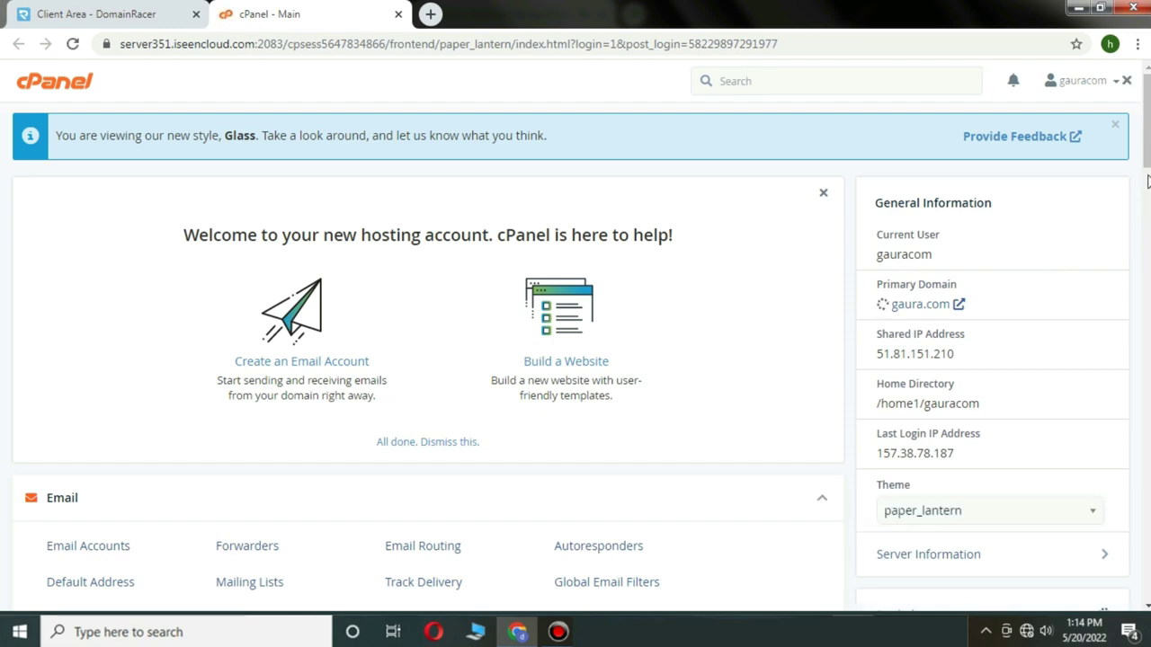
Step: Scroll down to the Softaculous Apps Installer and open the WordPress installer
{"action": "scroll", "coordinate": [1143, 252], "scroll_direction": "down", "scroll_amount": 10}
{"action": "scroll", "coordinate": [583, 359], "scroll_direction": "down", "scroll_amount": 2}
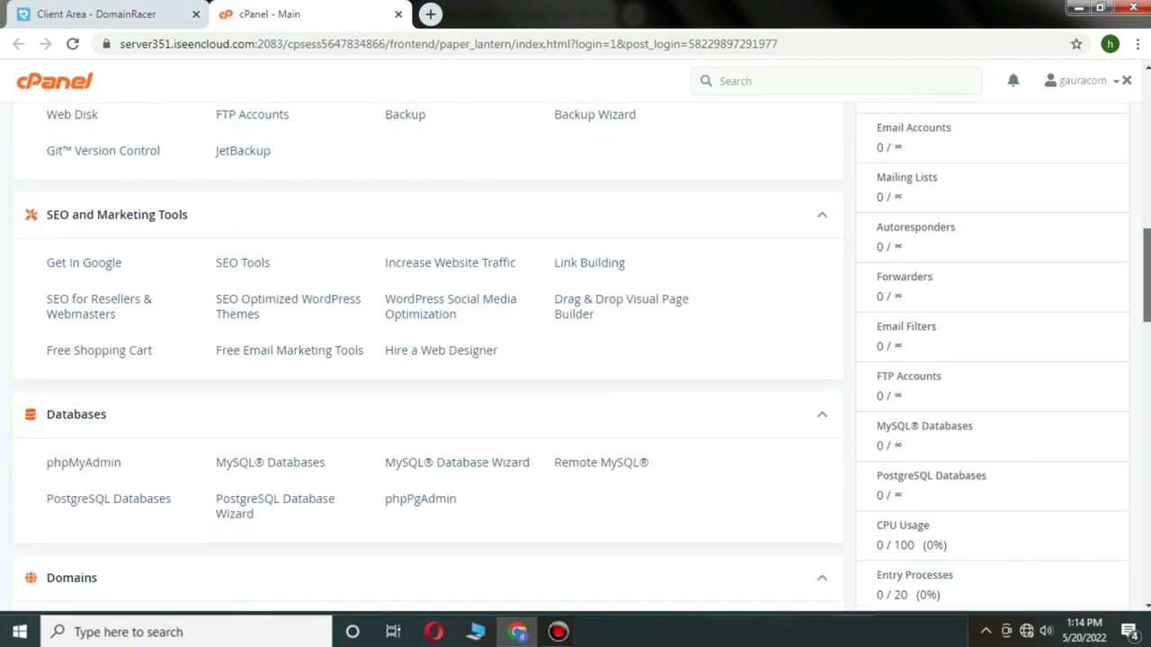
{"action": "scroll", "coordinate": [583, 358], "scroll_direction": "up", "scroll_amount": 15}
{"action": "scroll", "coordinate": [583, 359], "scroll_direction": "down", "scroll_amount": 5}
{"action": "scroll", "coordinate": [572, 356], "scroll_direction": "down", "scroll_amount": 5}
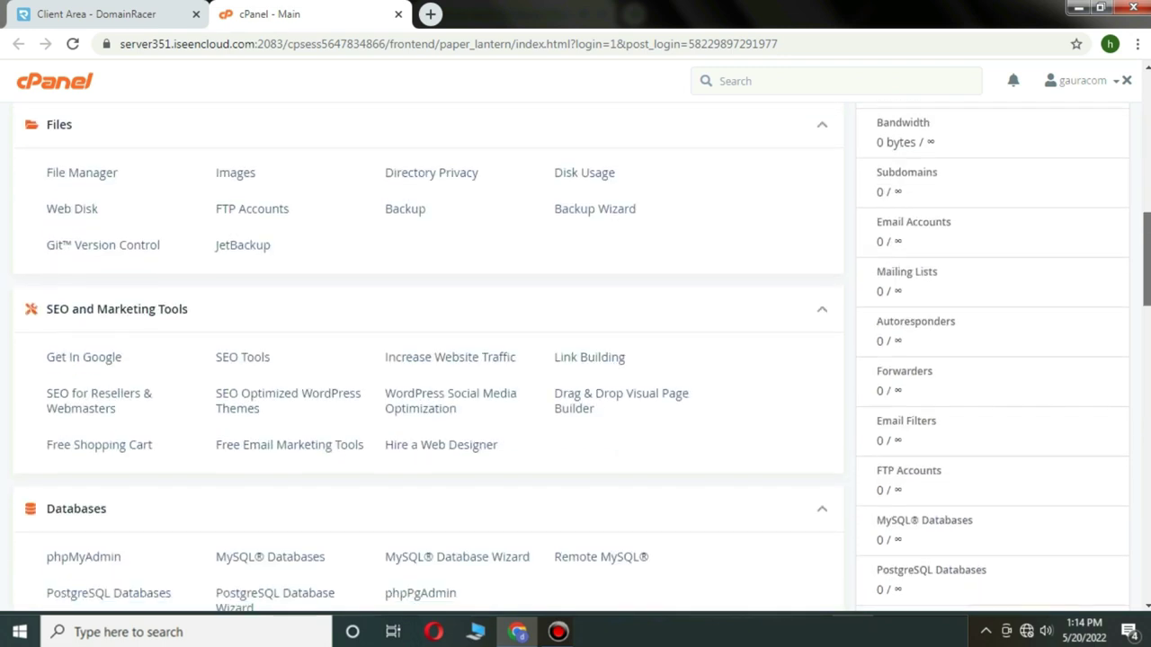
{"action": "scroll", "coordinate": [1135, 451], "scroll_direction": "down", "scroll_amount": 9}
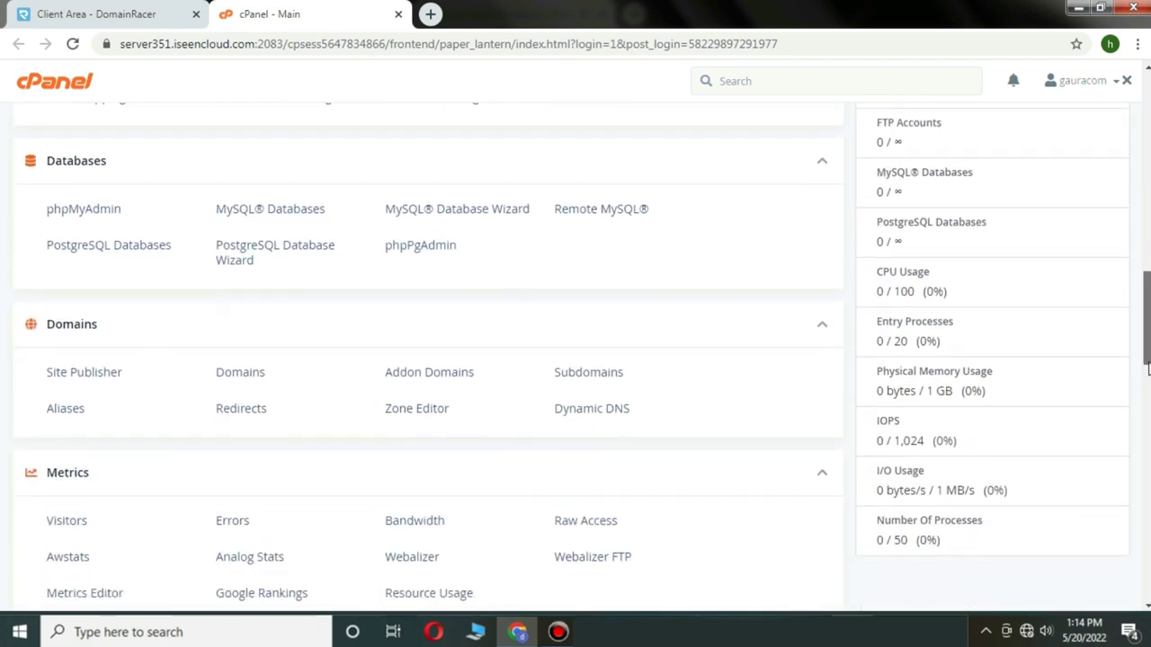
{"action": "scroll", "coordinate": [1135, 452], "scroll_direction": "down", "scroll_amount": 4}
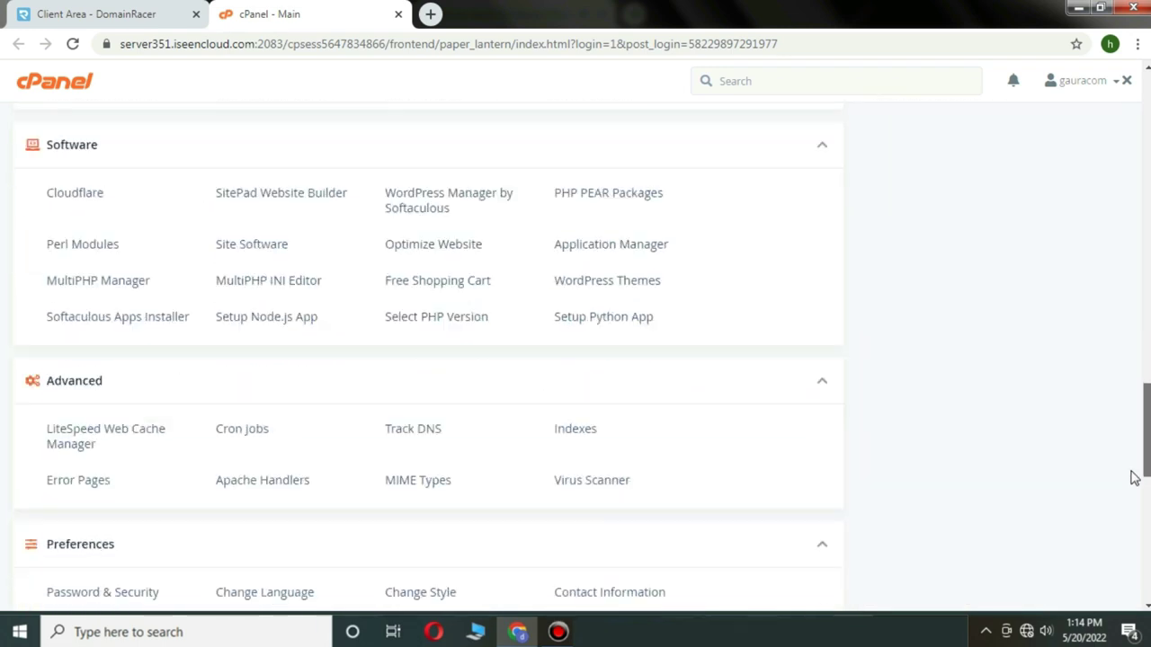
{"action": "scroll", "coordinate": [1126, 511], "scroll_direction": "down", "scroll_amount": 5}
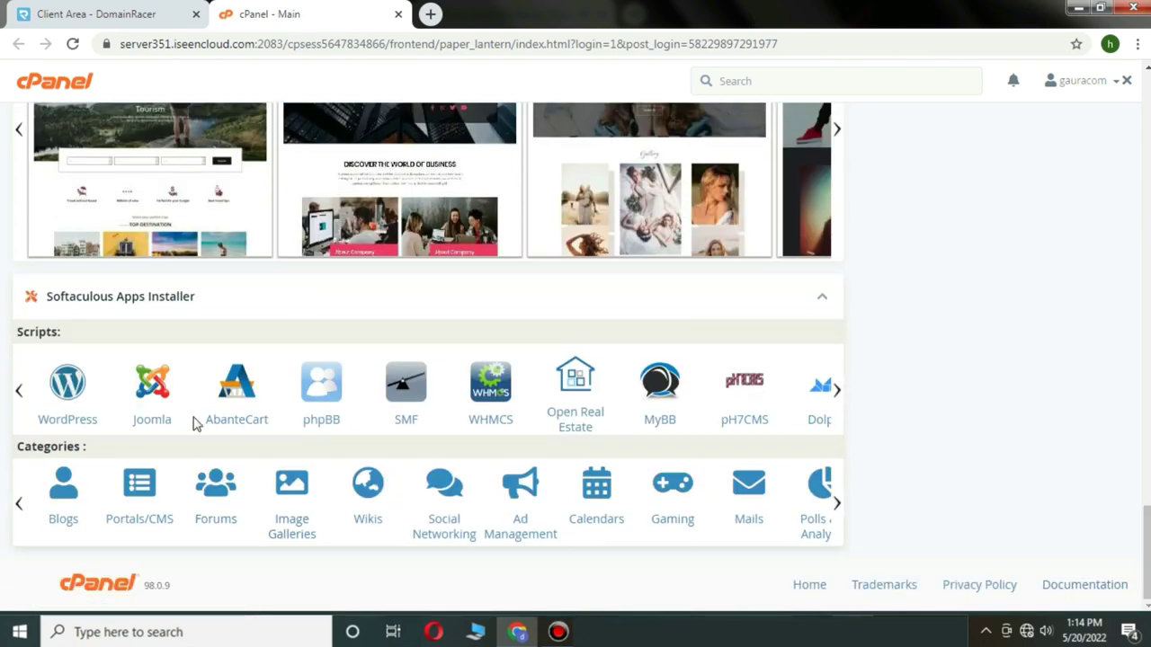
{"action": "left_click", "coordinate": [76, 398]}
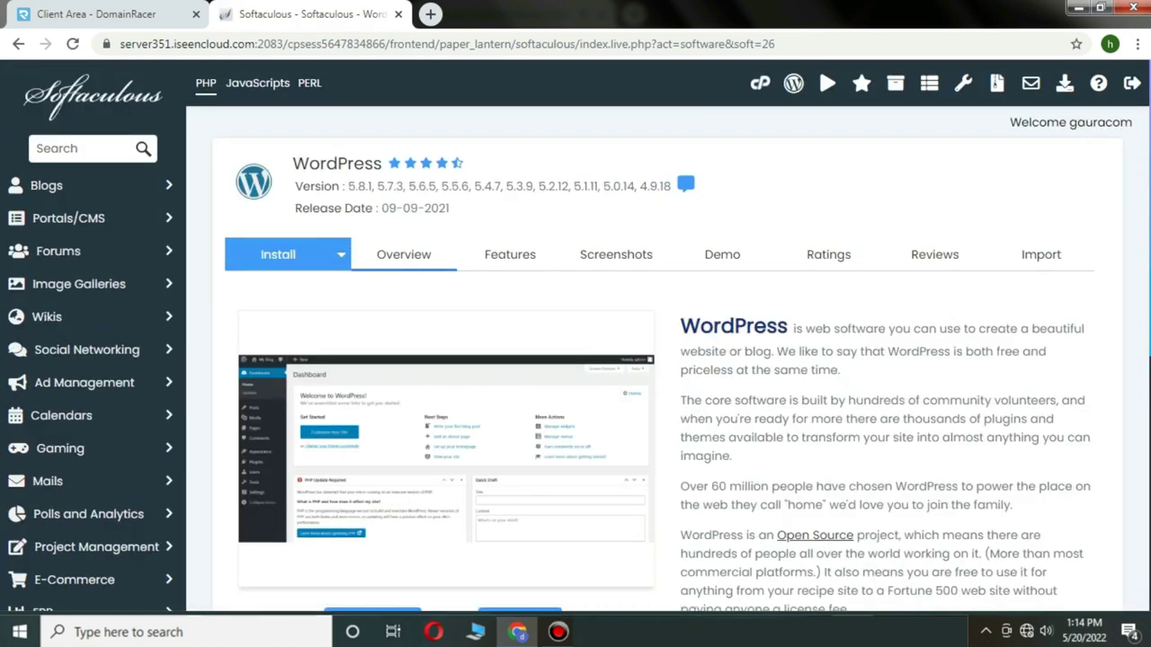
Step: Start a WordPress install on gaura.com, using the admin e-mail as the admin username
{"action": "scroll", "coordinate": [1097, 230], "scroll_direction": "down", "scroll_amount": 2}
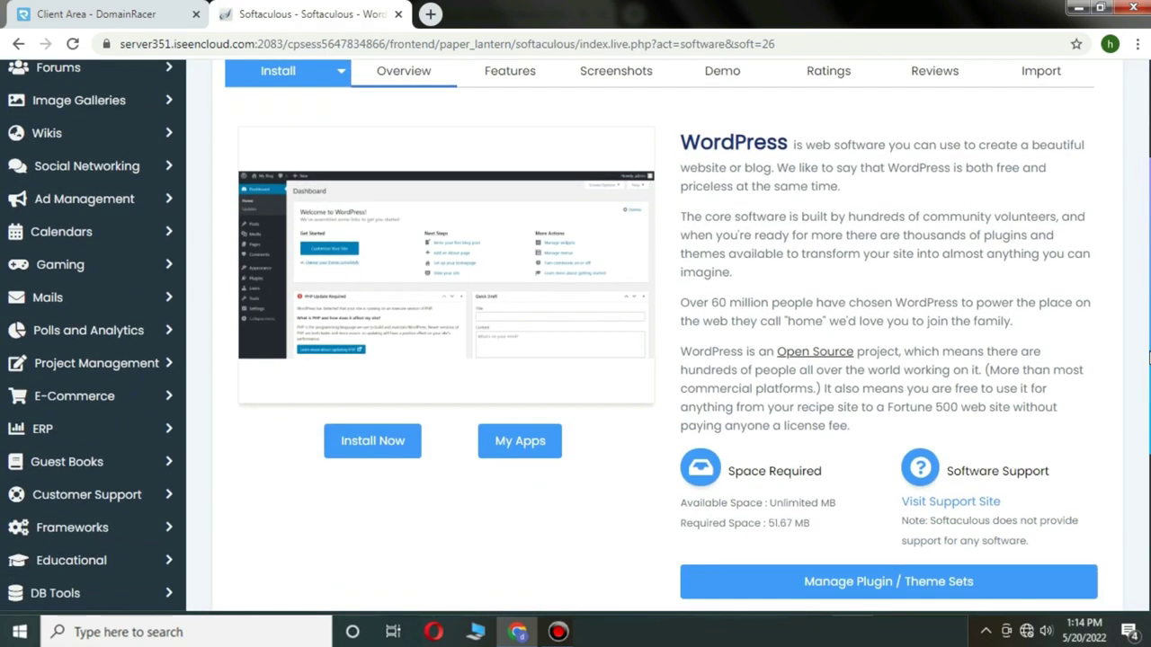
{"action": "left_click", "coordinate": [387, 442]}
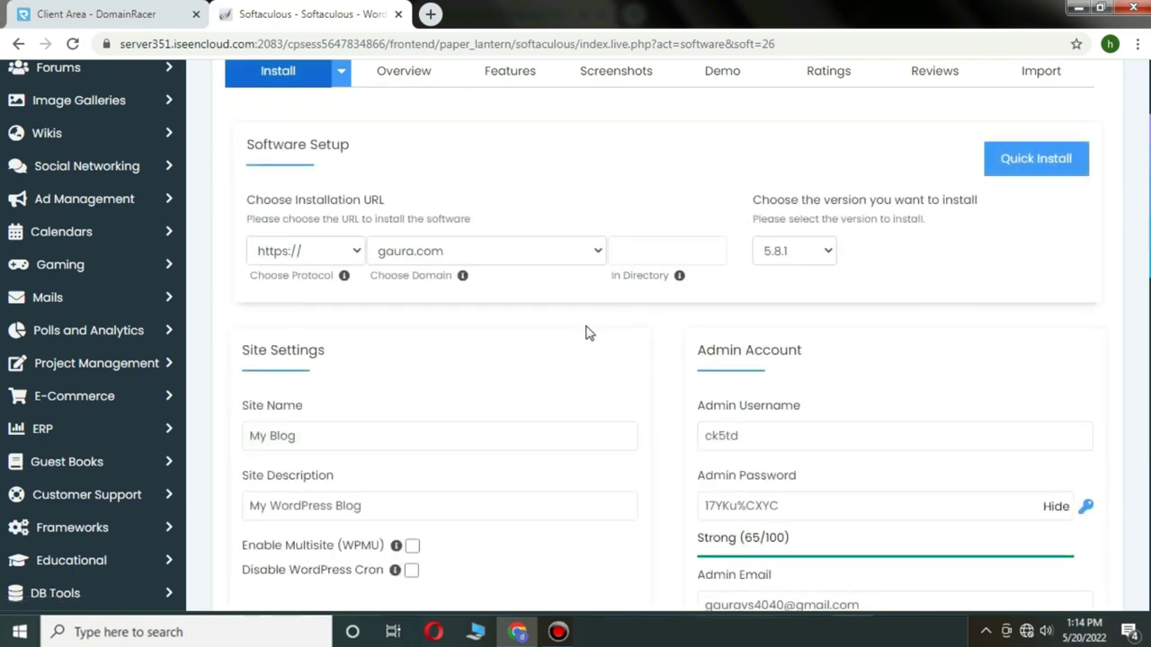
{"action": "left_click", "coordinate": [553, 257]}
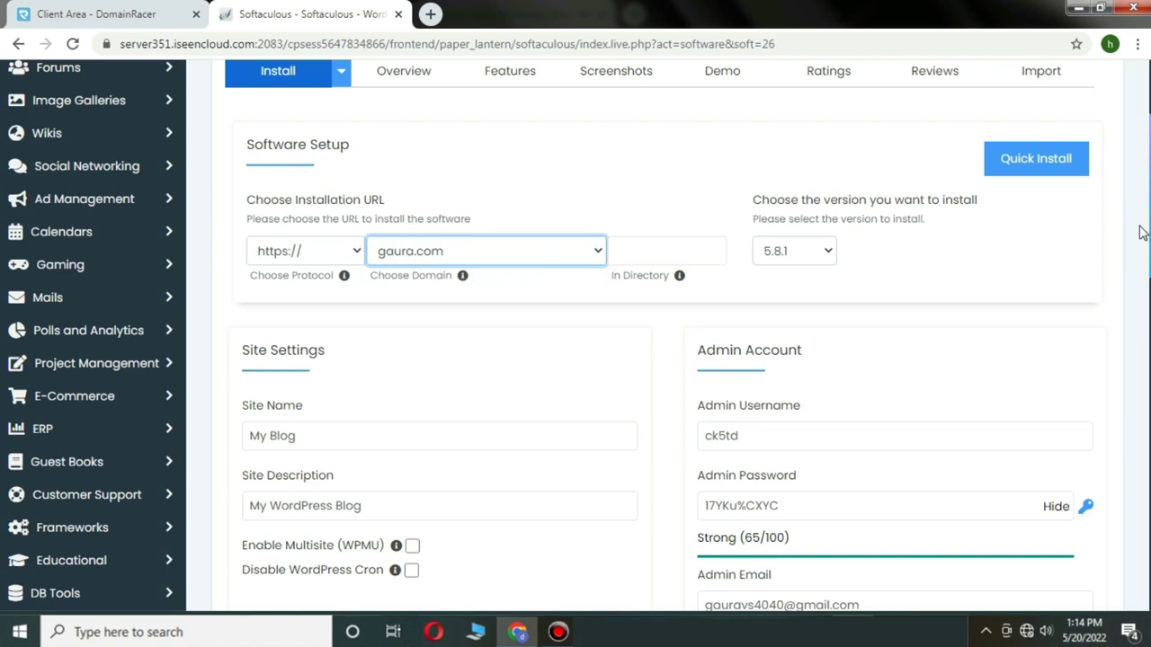
{"action": "scroll", "coordinate": [1140, 232], "scroll_direction": "down", "scroll_amount": 2}
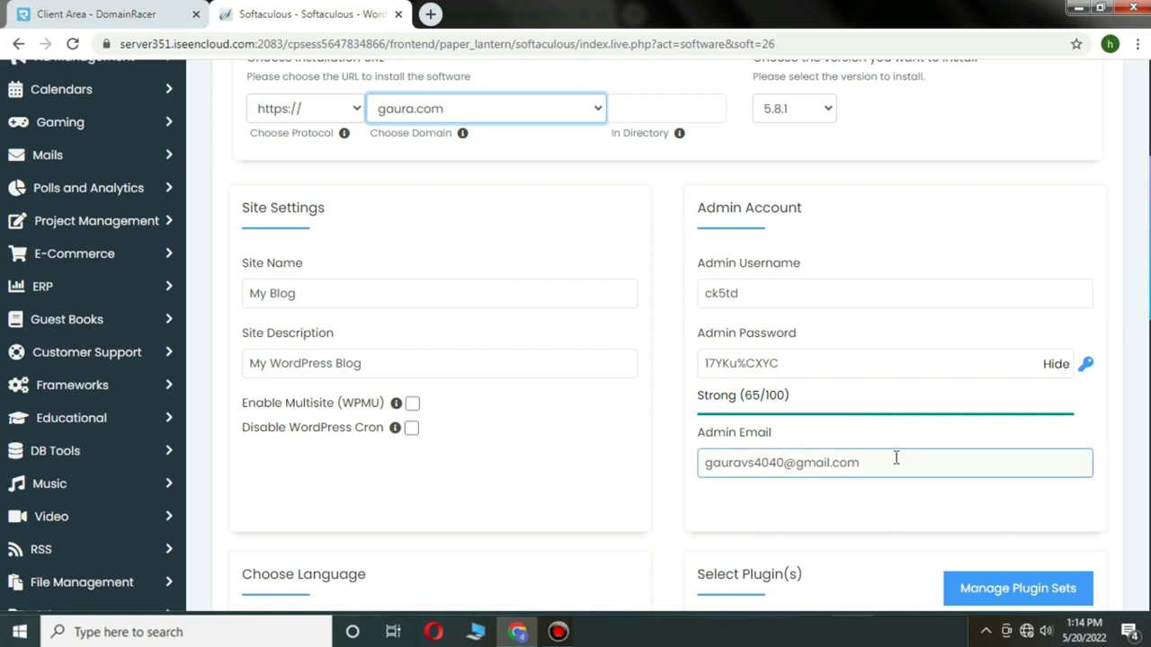
{"action": "left_click_drag", "start_coordinate": [896, 461], "coordinate": [644, 477]}
{"action": "key", "text": "ctrl+c"}
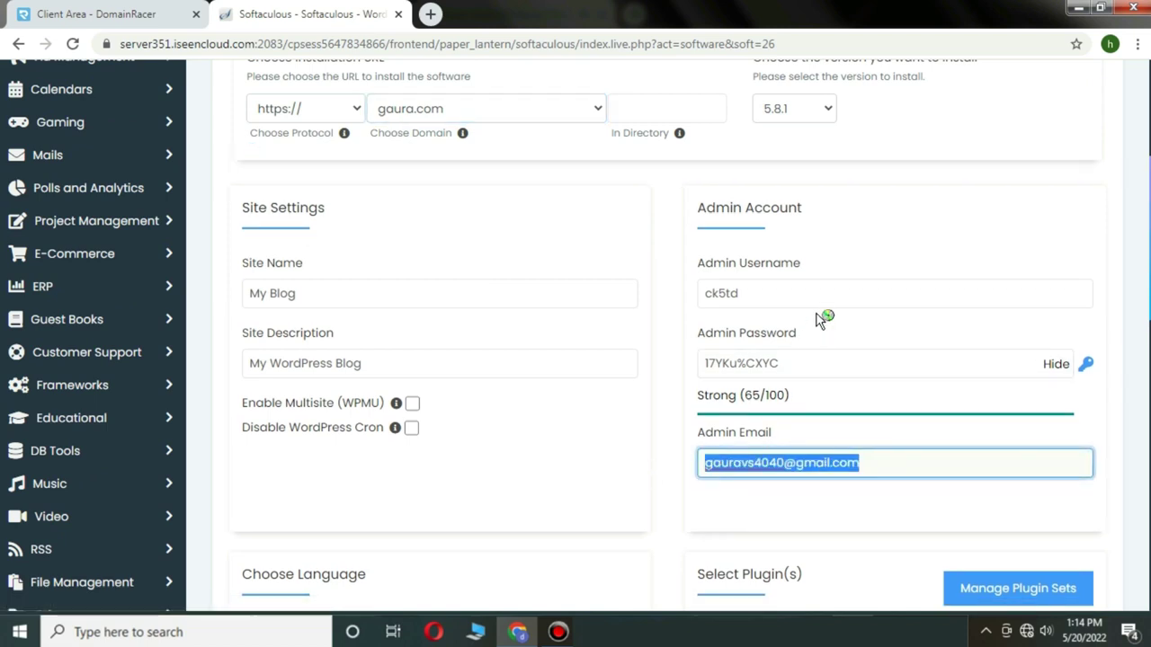
{"action": "left_click_drag", "start_coordinate": [801, 297], "coordinate": [545, 341]}
{"action": "key", "text": "ctrl+v"}
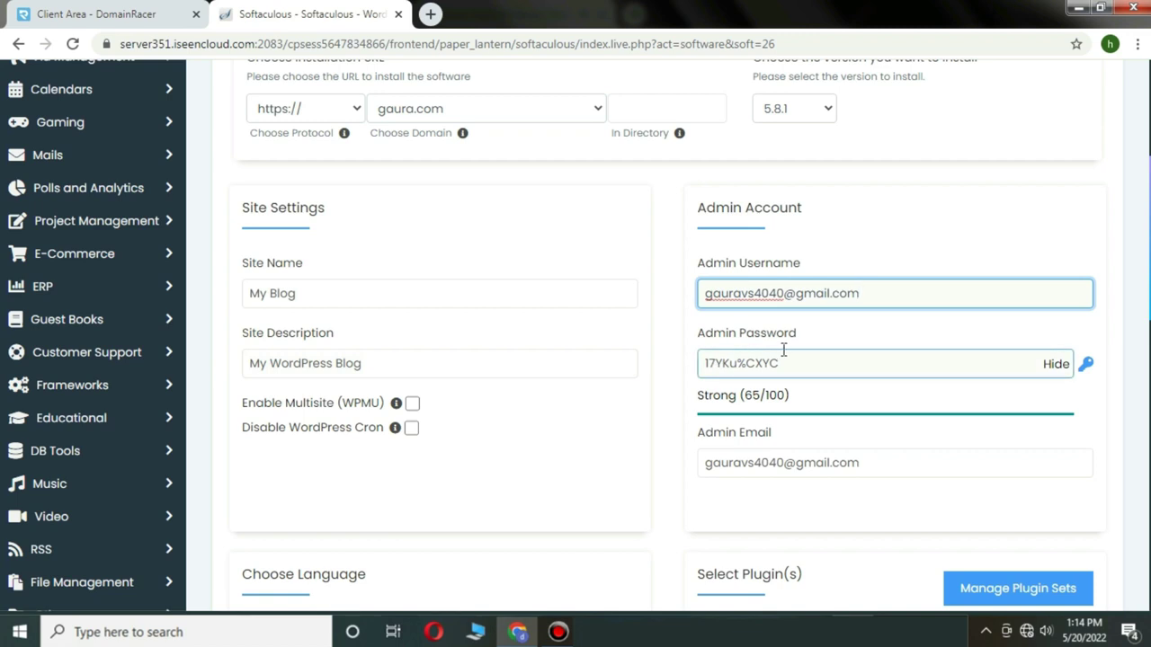
Step: Replace the generated admin password with a new one and submit the installation
{"action": "left_click", "coordinate": [1056, 366]}
{"action": "left_click_drag", "start_coordinate": [881, 359], "coordinate": [528, 447]}
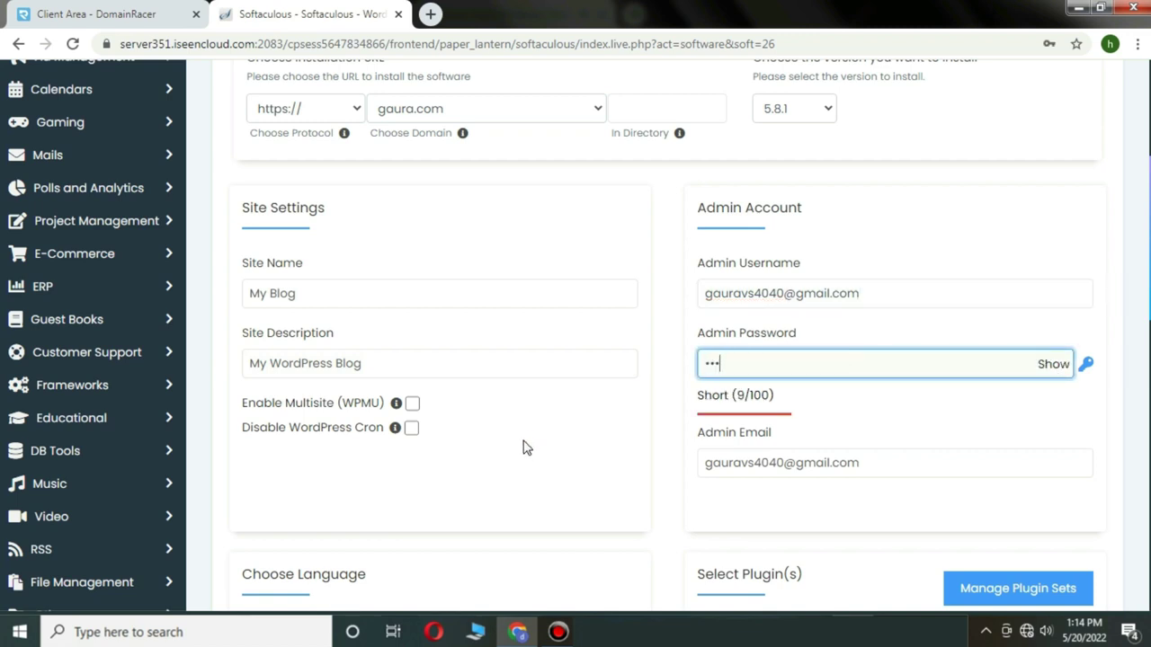
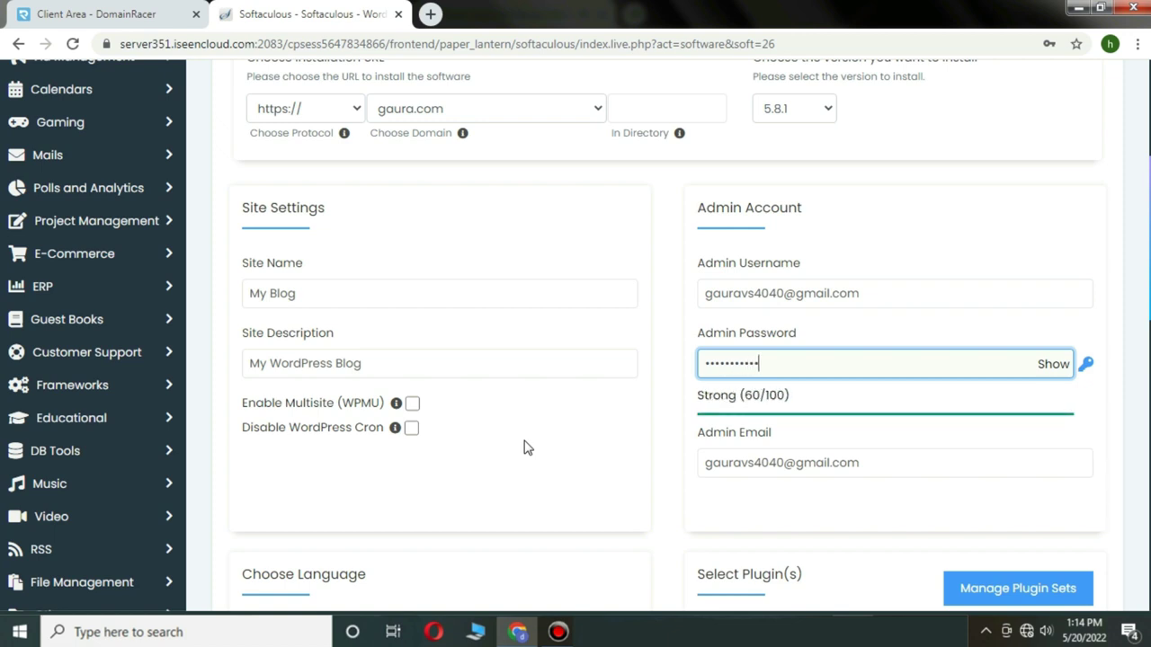
{"action": "left_click", "coordinate": [806, 460]}
{"action": "scroll", "coordinate": [812, 430], "scroll_direction": "down", "scroll_amount": 10}
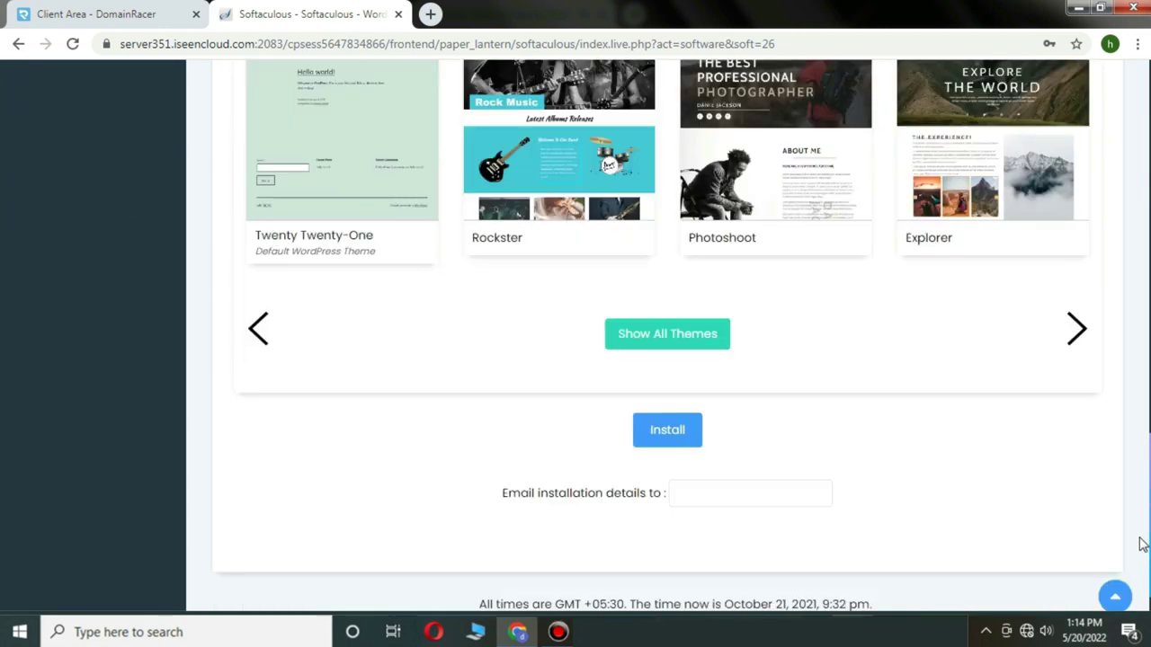
{"action": "left_click", "coordinate": [680, 375]}
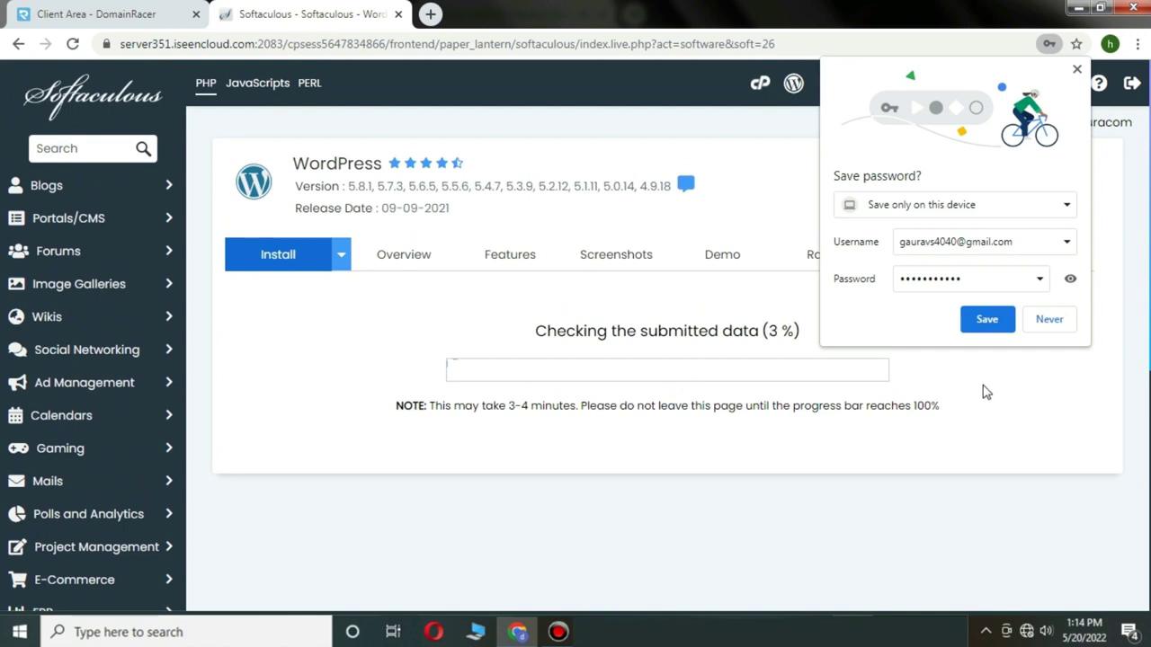
Step: Save the new admin login in Chrome's password prompt while the install finishes
{"action": "left_click", "coordinate": [987, 324]}
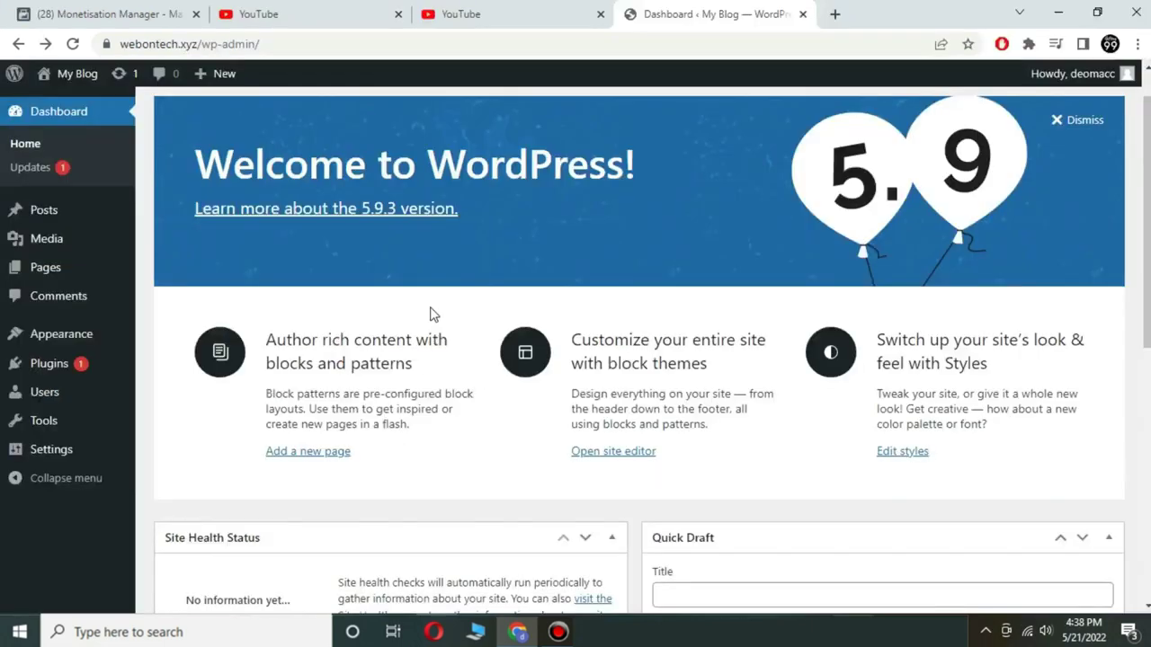
Step: Open Posts > All Posts in the WordPress dashboard
{"action": "scroll", "coordinate": [431, 310], "scroll_direction": "down", "scroll_amount": 5}
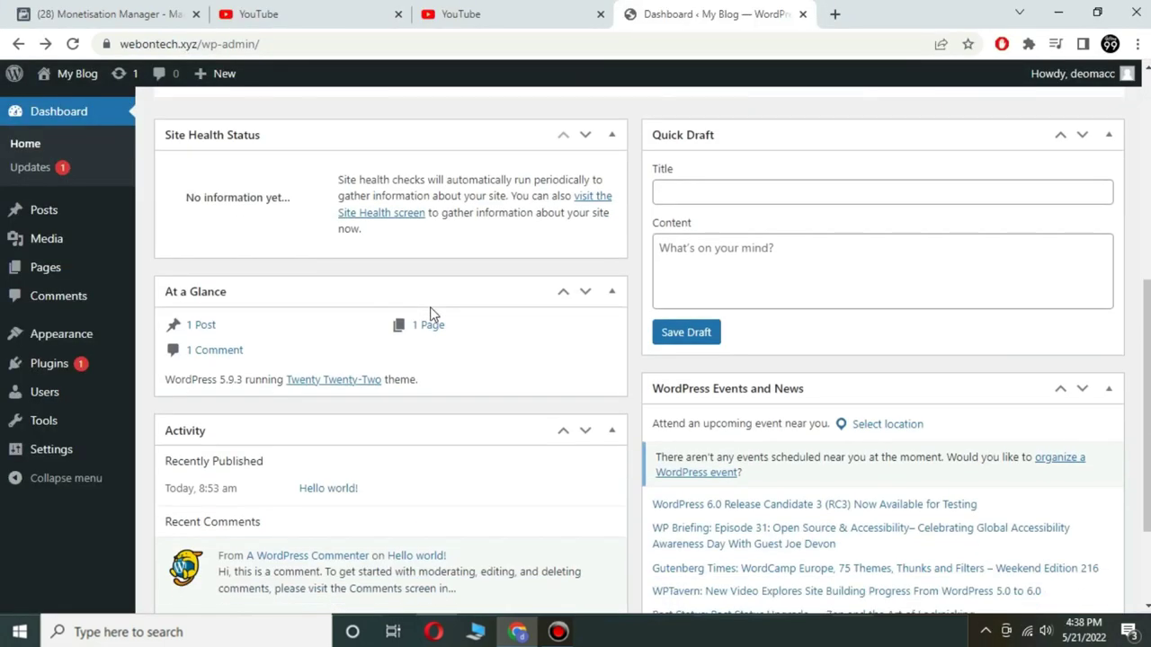
{"action": "scroll", "coordinate": [430, 306], "scroll_direction": "up", "scroll_amount": 5}
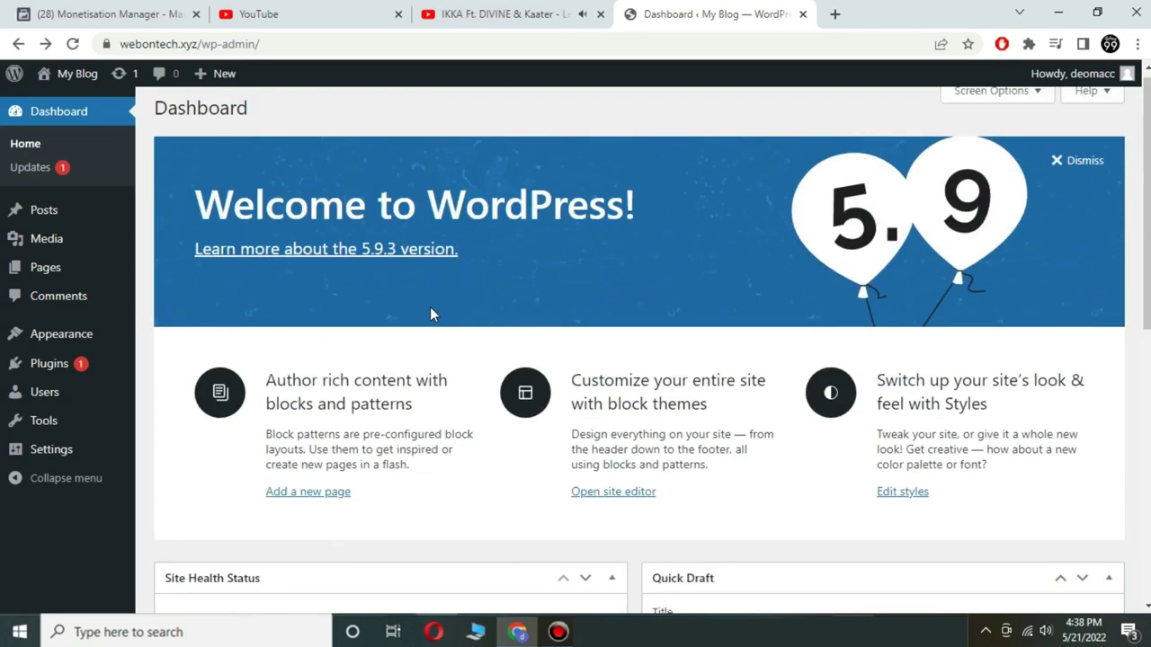
{"action": "scroll", "coordinate": [430, 307], "scroll_direction": "down", "scroll_amount": 5}
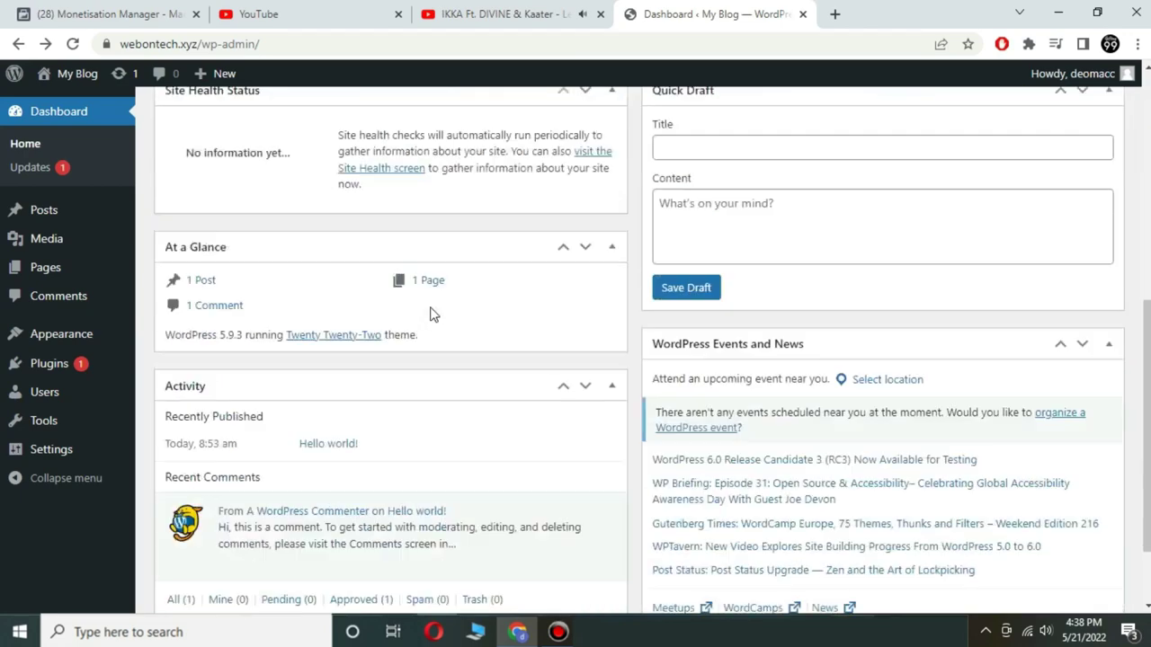
{"action": "scroll", "coordinate": [429, 314], "scroll_direction": "down", "scroll_amount": 1}
{"action": "scroll", "coordinate": [430, 310], "scroll_direction": "up", "scroll_amount": 6}
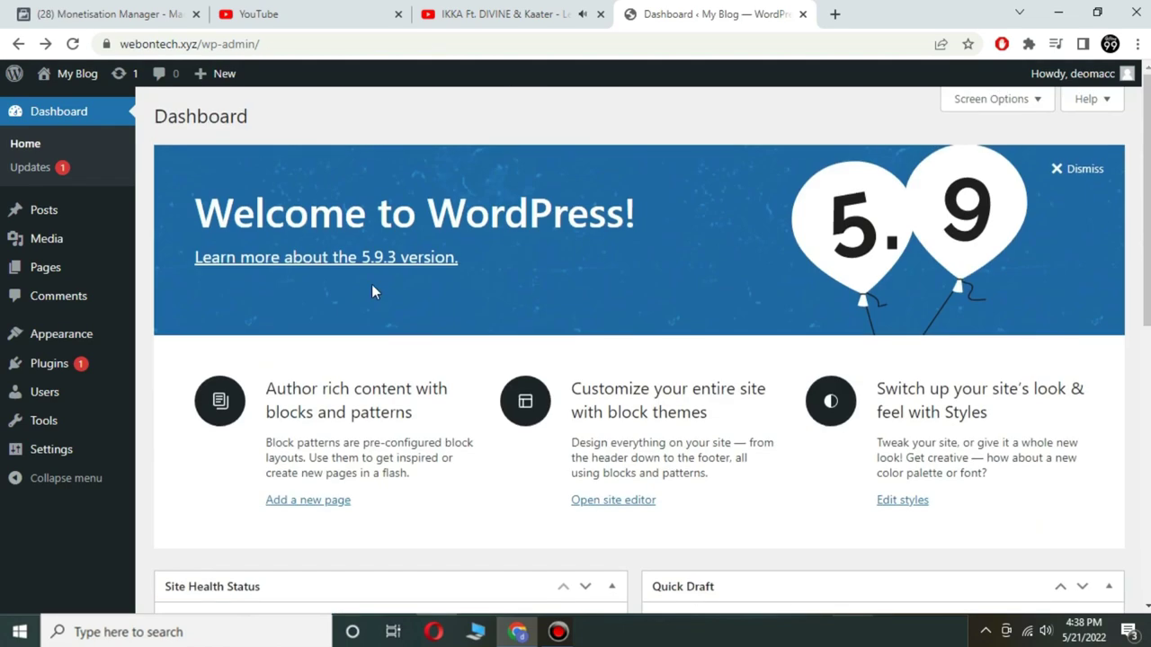
{"action": "mouse_move", "coordinate": [52, 226]}
{"action": "left_click", "coordinate": [170, 216]}
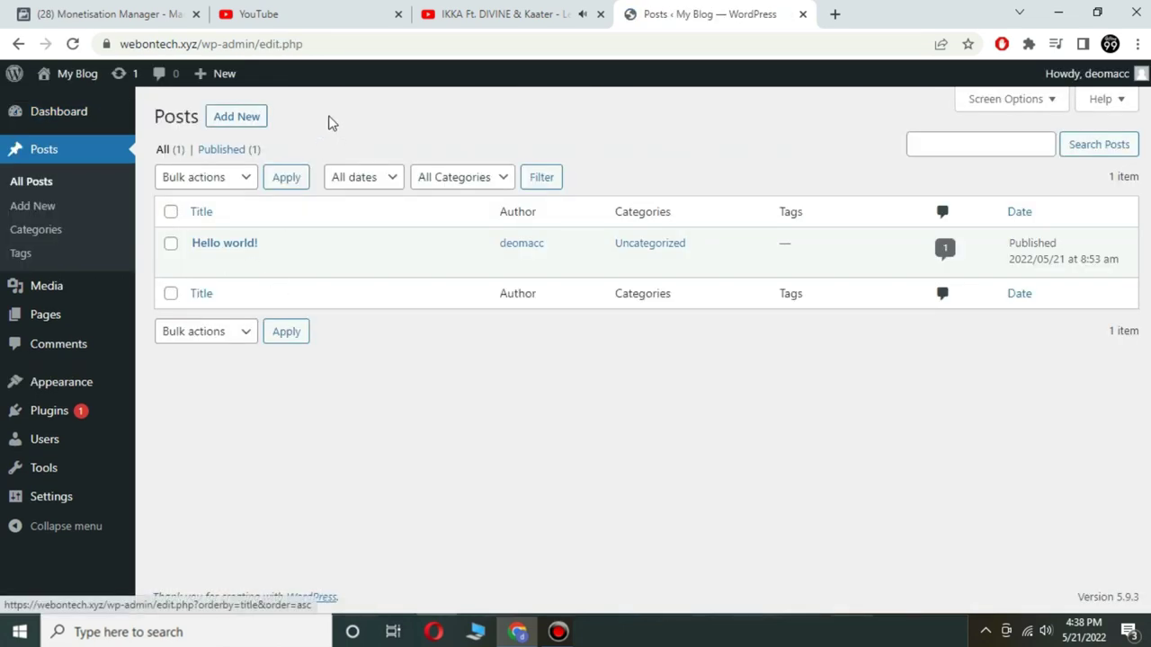
Step: Visit the Add New post editor, dismiss its welcome tour, and return to the posts list
{"action": "left_click", "coordinate": [236, 117]}
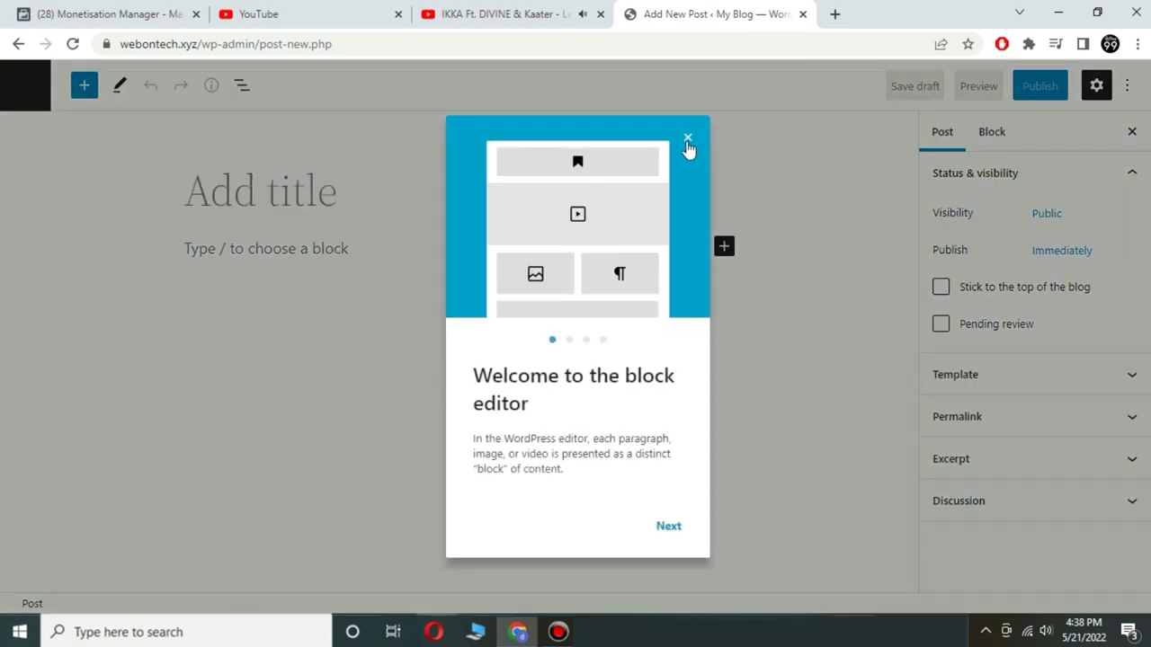
{"action": "left_click", "coordinate": [688, 140]}
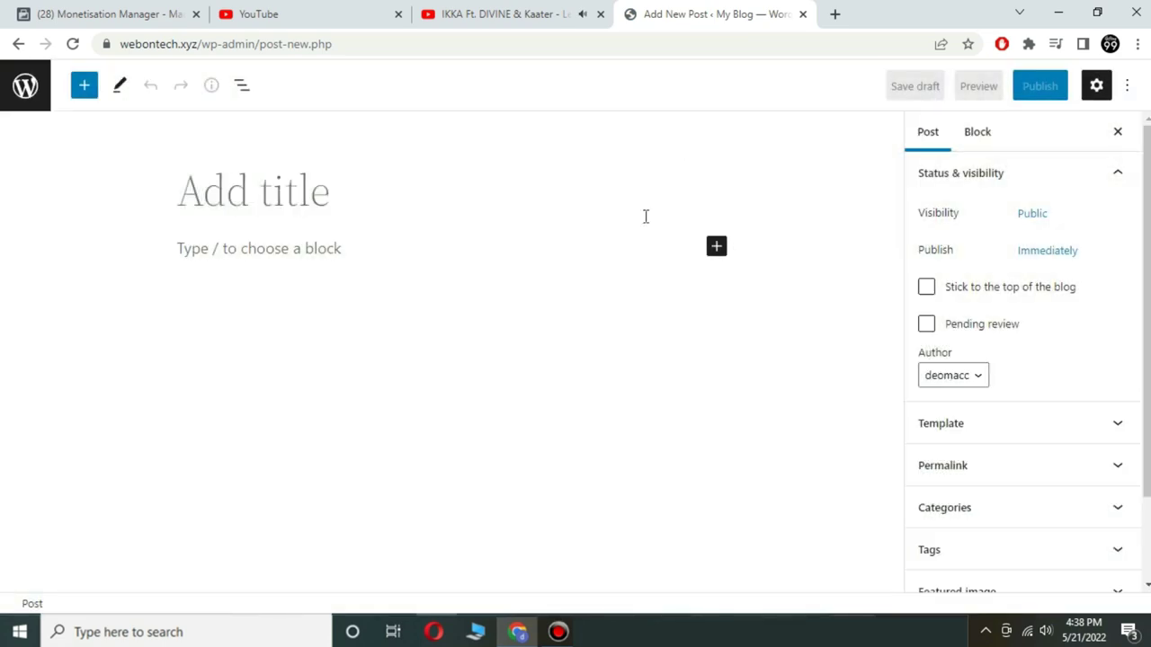
{"action": "left_click", "coordinate": [18, 43]}
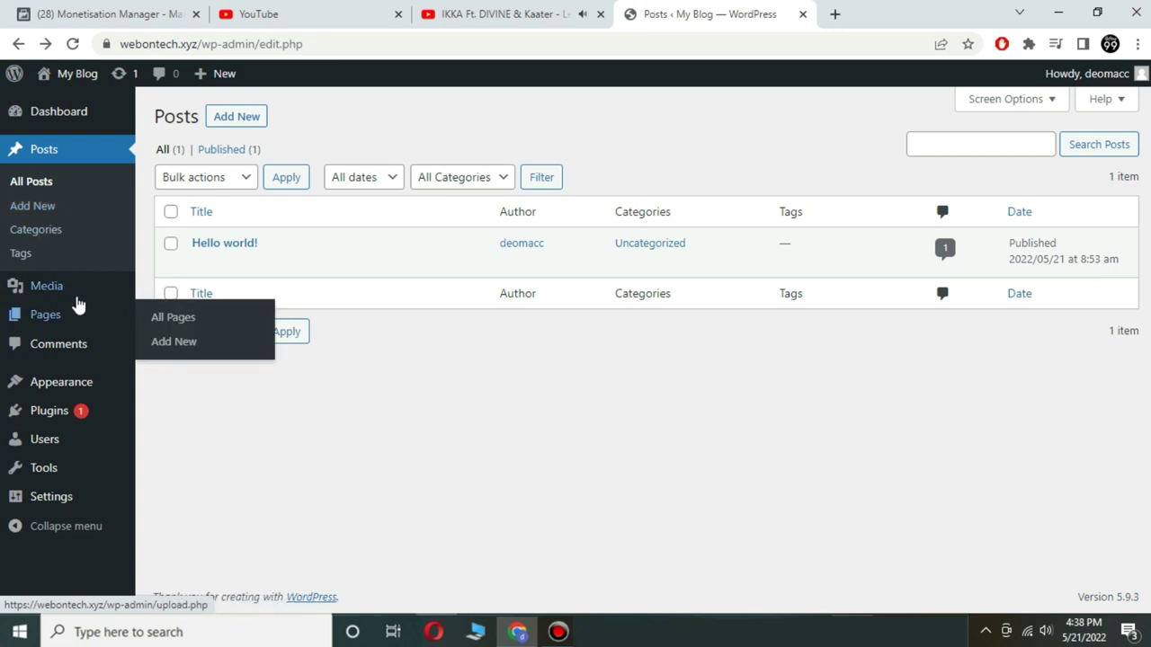
Step: Open the Media Library's upload area and cancel the file picker without uploading
{"action": "left_click", "coordinate": [107, 297]}
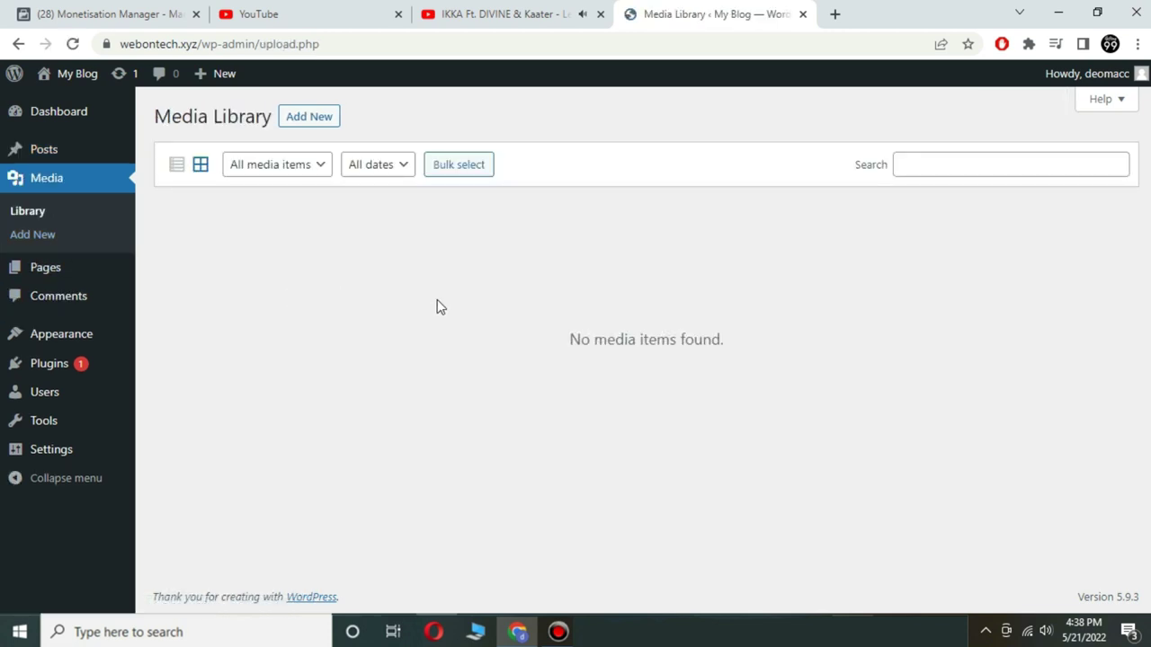
{"action": "left_click", "coordinate": [321, 116]}
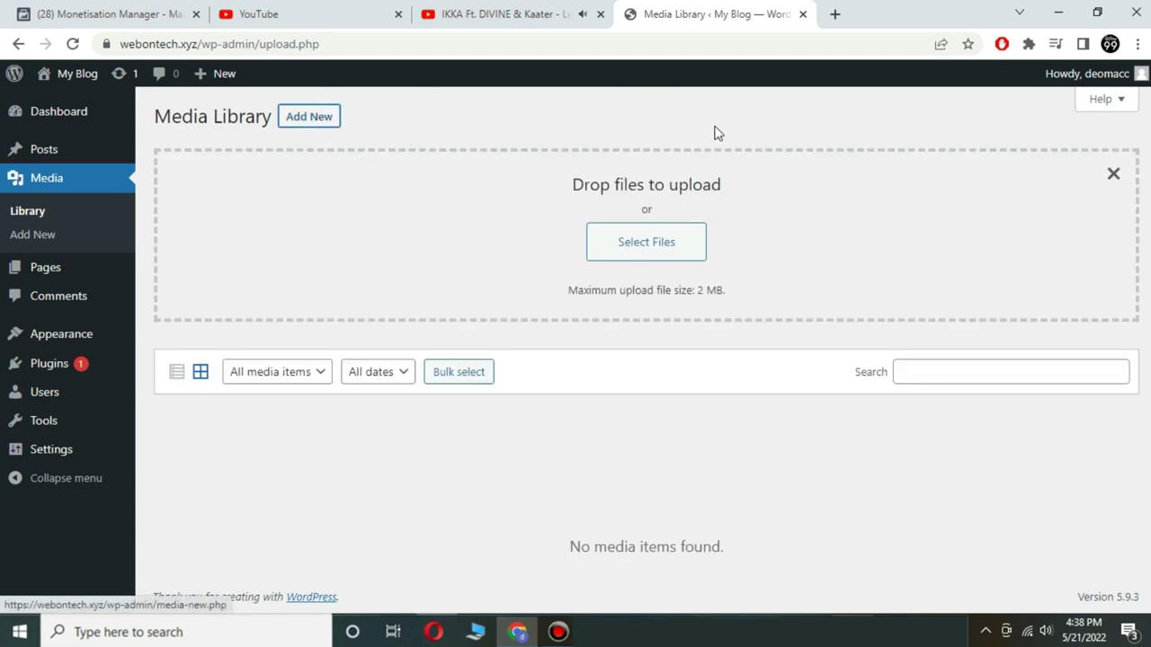
{"action": "left_click", "coordinate": [683, 253]}
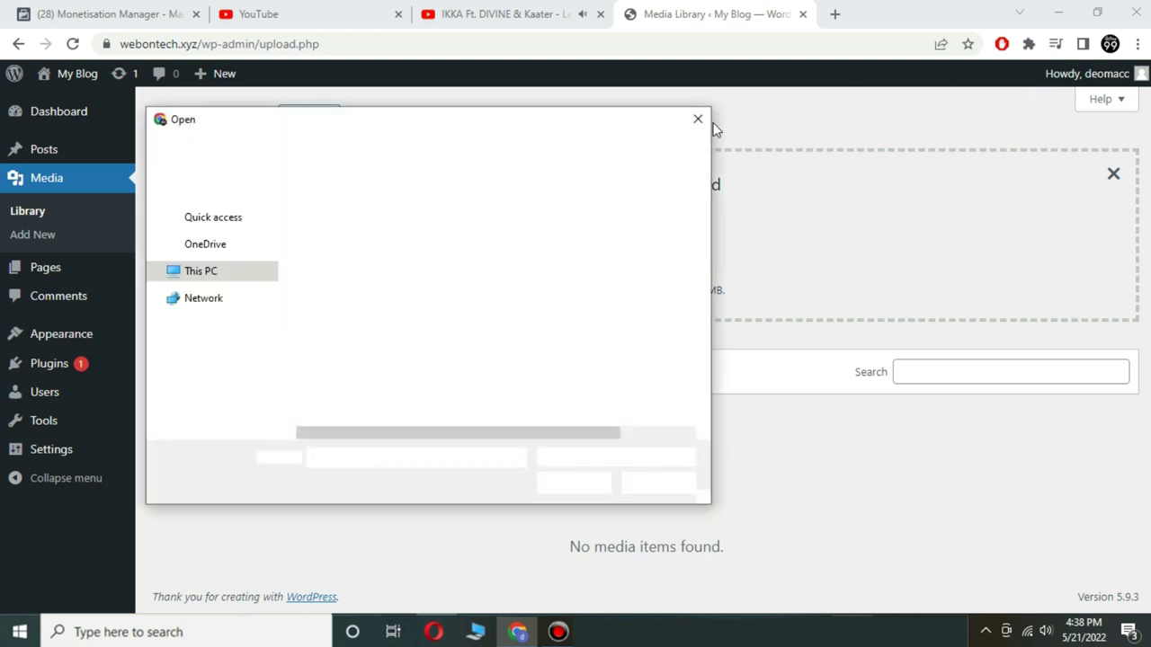
{"action": "left_click", "coordinate": [698, 121]}
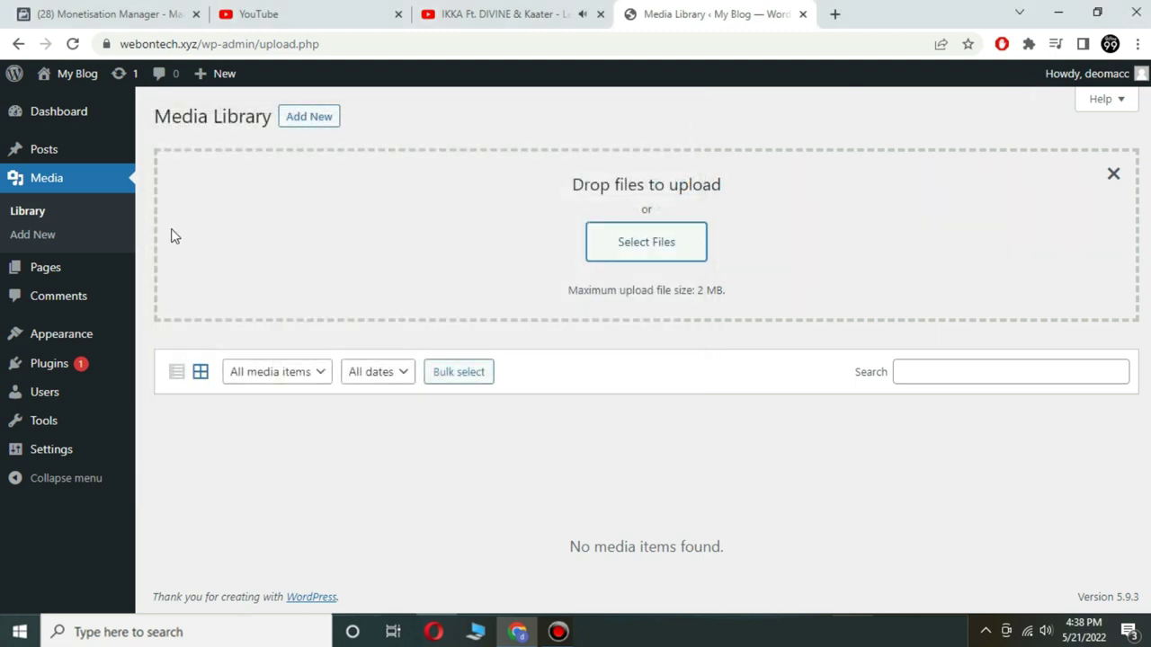
Step: Look through Pages and Comments, then open Appearance > Themes
{"action": "left_click", "coordinate": [79, 269]}
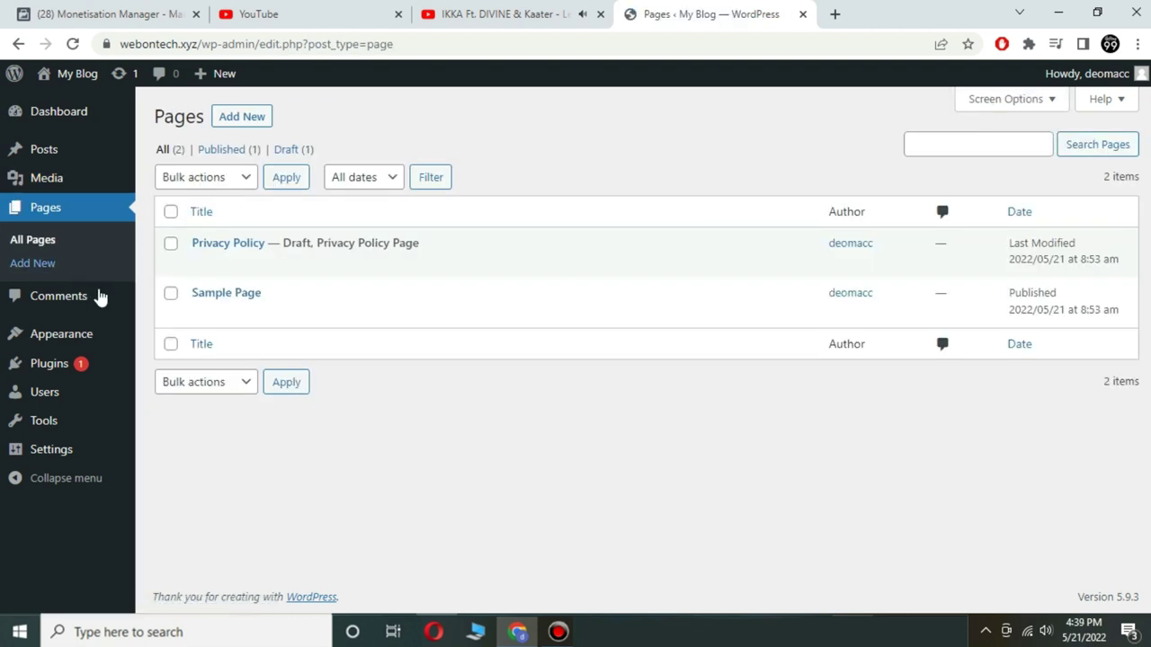
{"action": "left_click", "coordinate": [98, 296]}
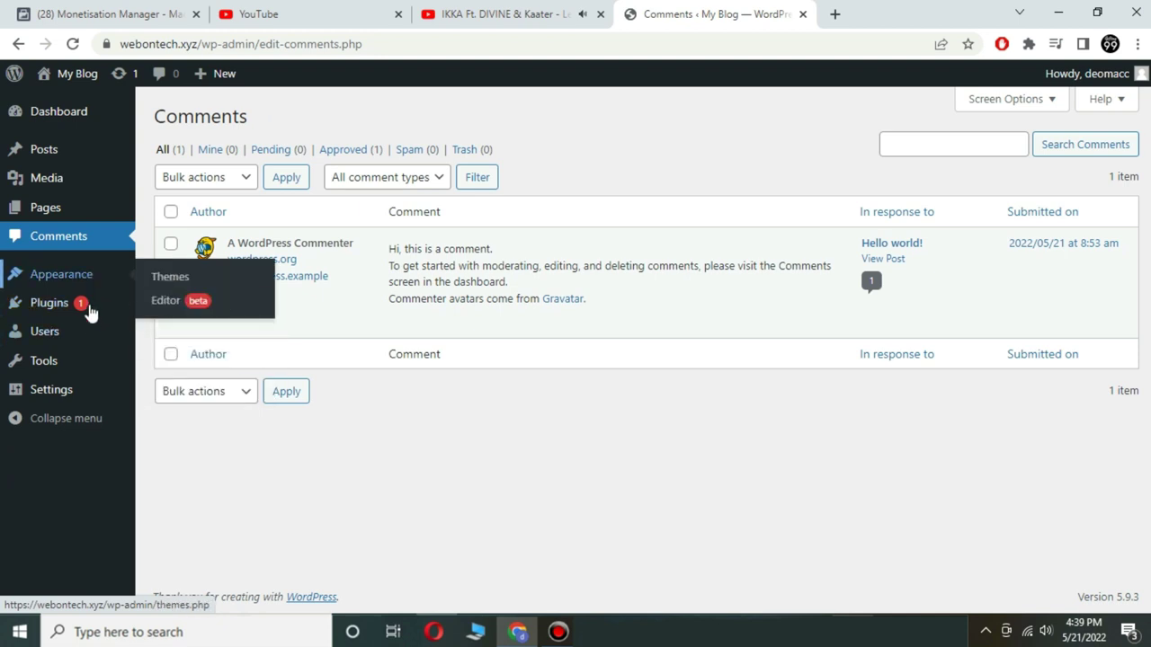
{"action": "mouse_move", "coordinate": [90, 315]}
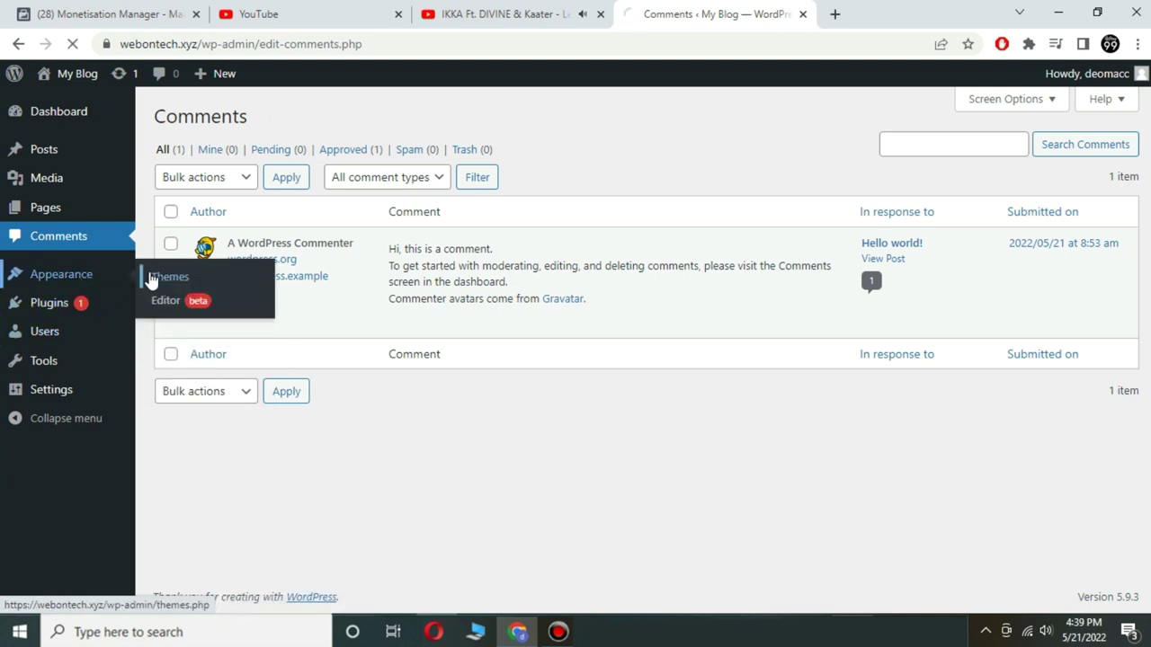
{"action": "left_click", "coordinate": [149, 273]}
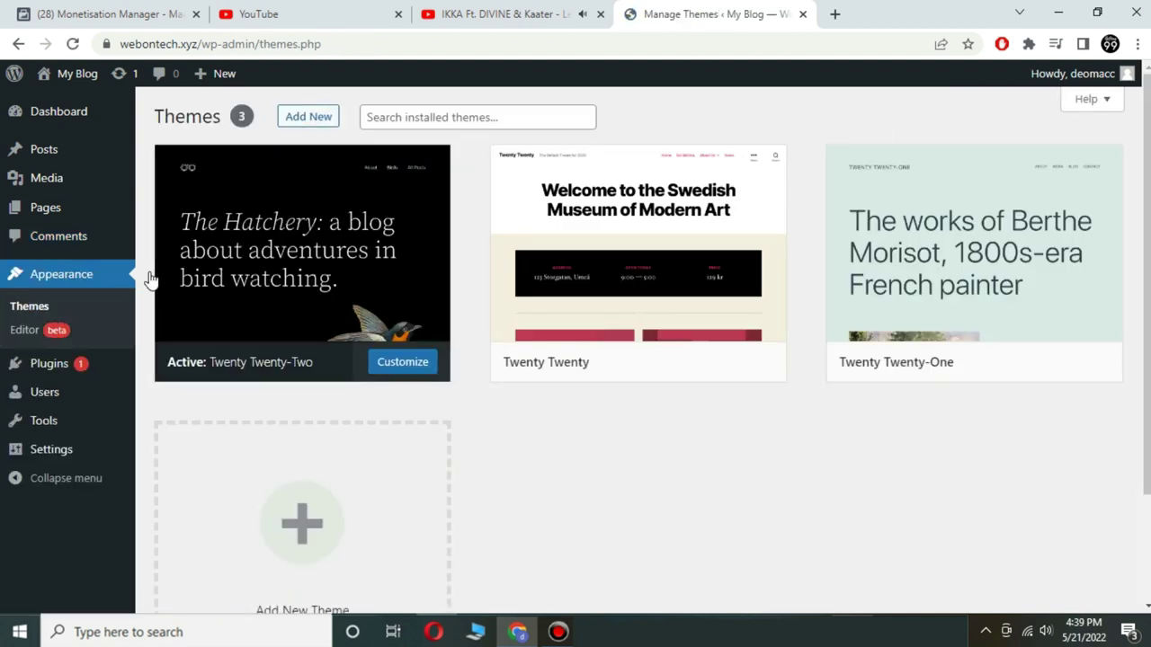
Step: Install and activate the Classic Editor plugin from Plugins > Add New
{"action": "mouse_move", "coordinate": [208, 223]}
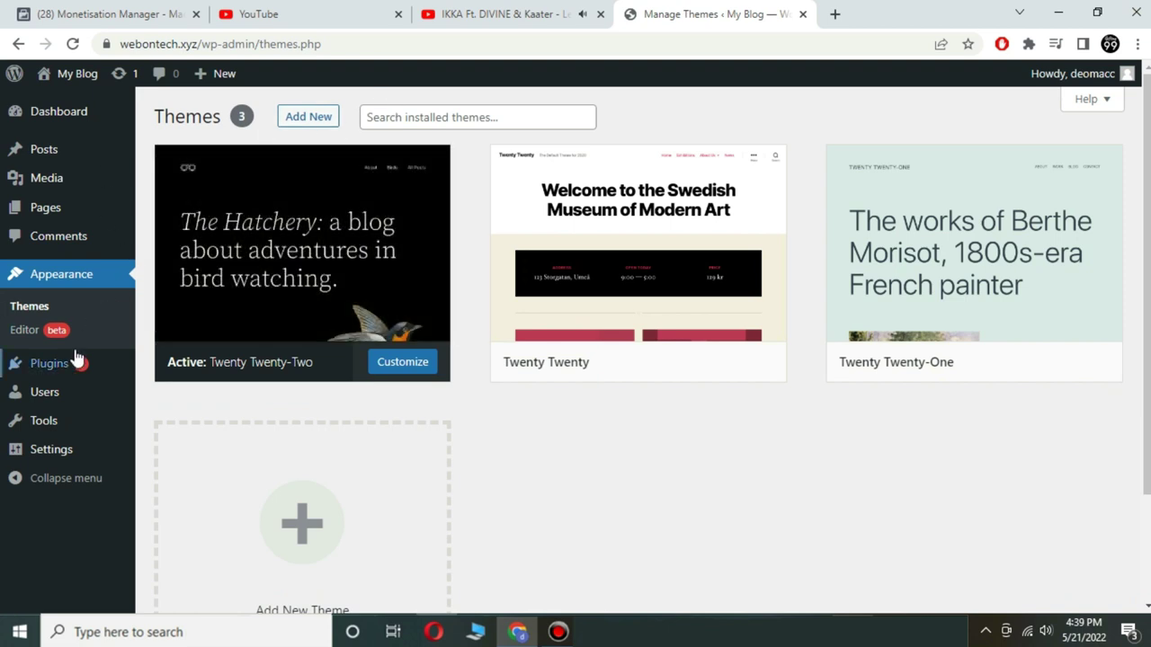
{"action": "mouse_move", "coordinate": [99, 367]}
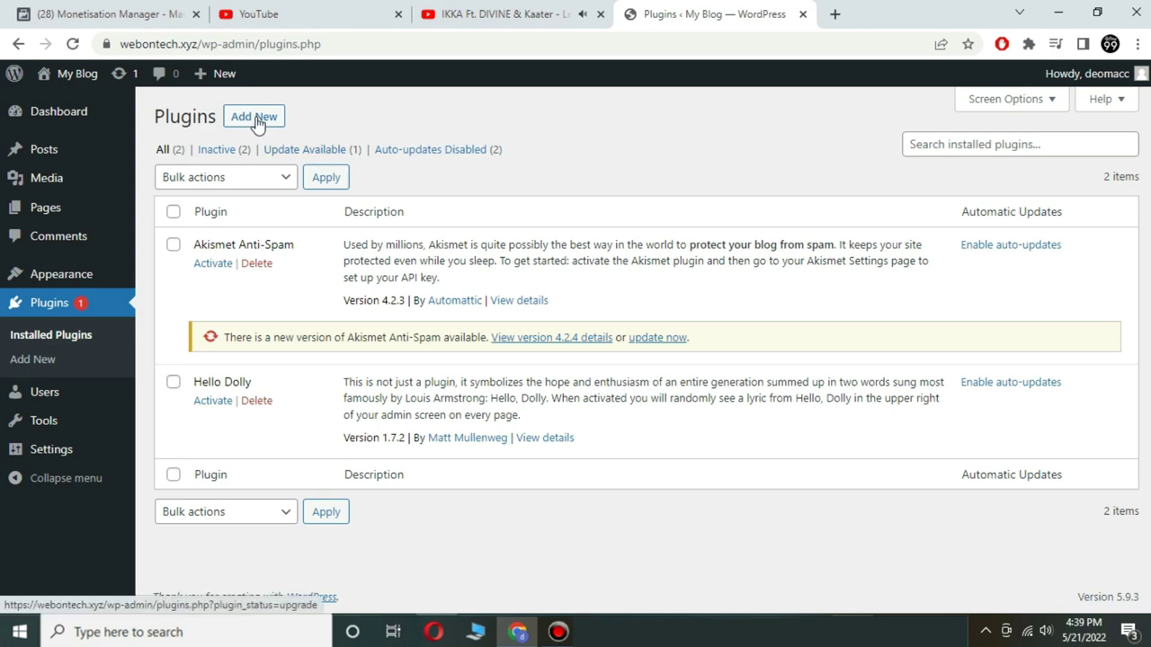
{"action": "left_click", "coordinate": [255, 118]}
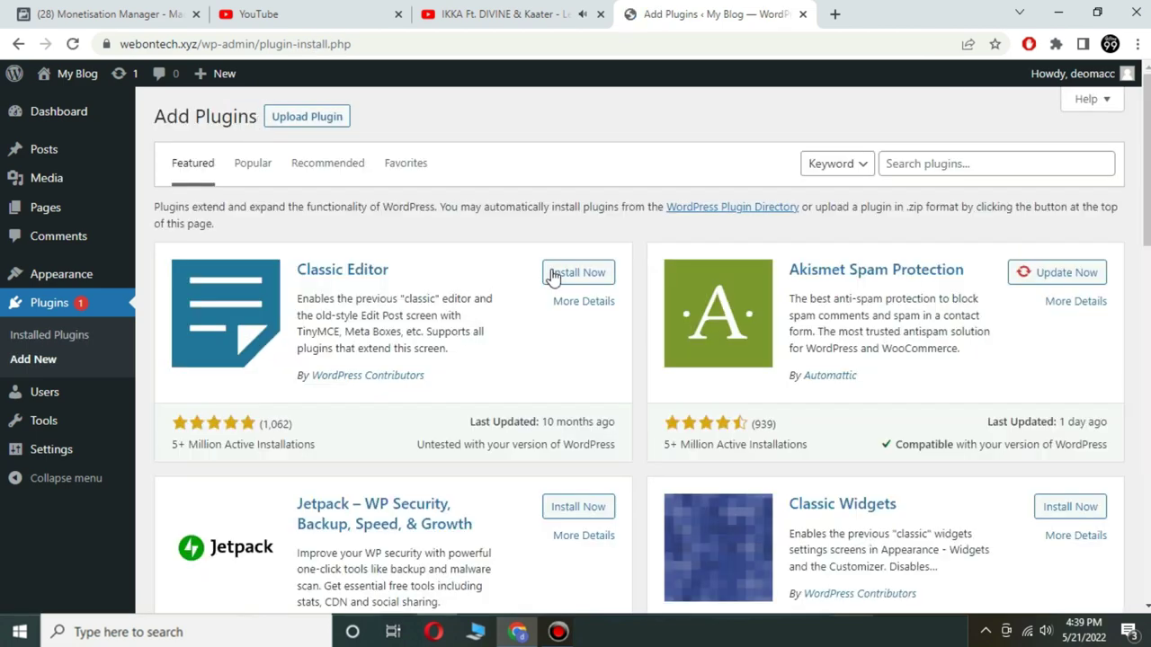
{"action": "left_click", "coordinate": [568, 273]}
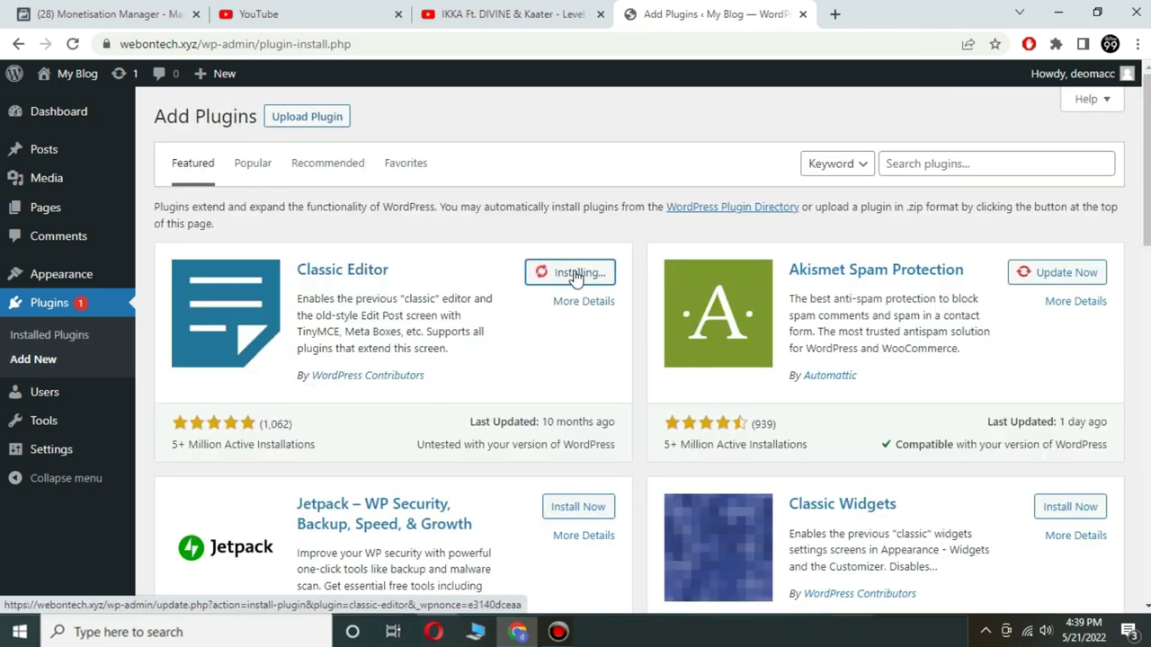
{"action": "left_click", "coordinate": [575, 278]}
{"action": "left_click", "coordinate": [18, 43]}
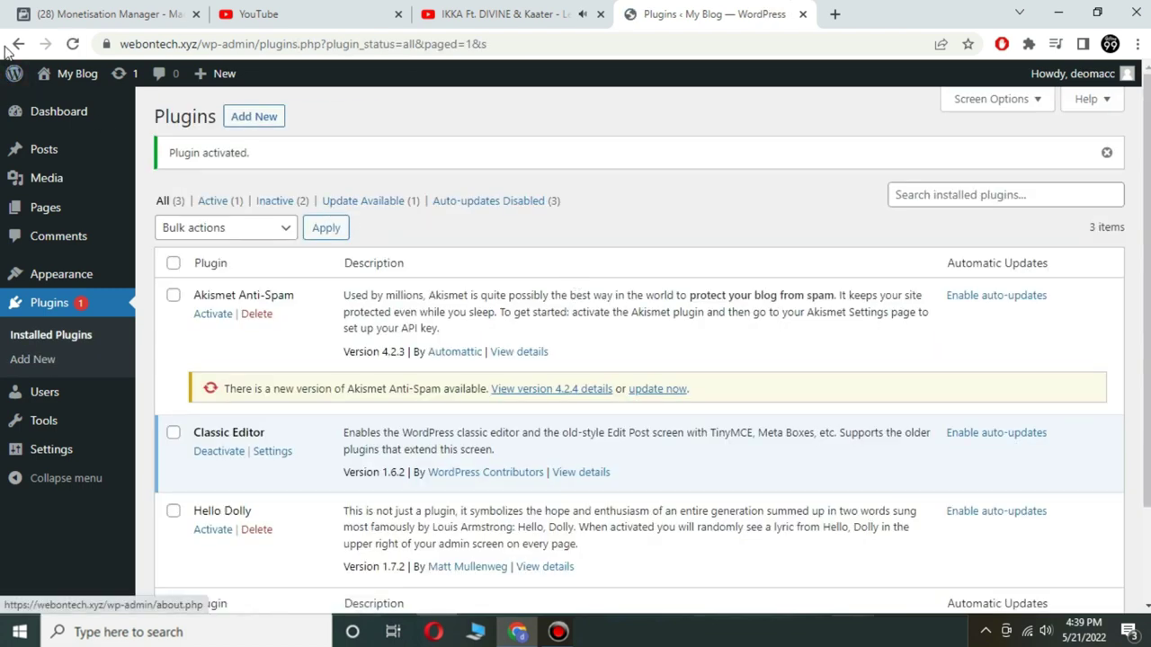
Step: Search plugins for 'yoast', then install and activate Yoast SEO
{"action": "left_click", "coordinate": [989, 163]}
{"action": "type", "text": "yoast"}
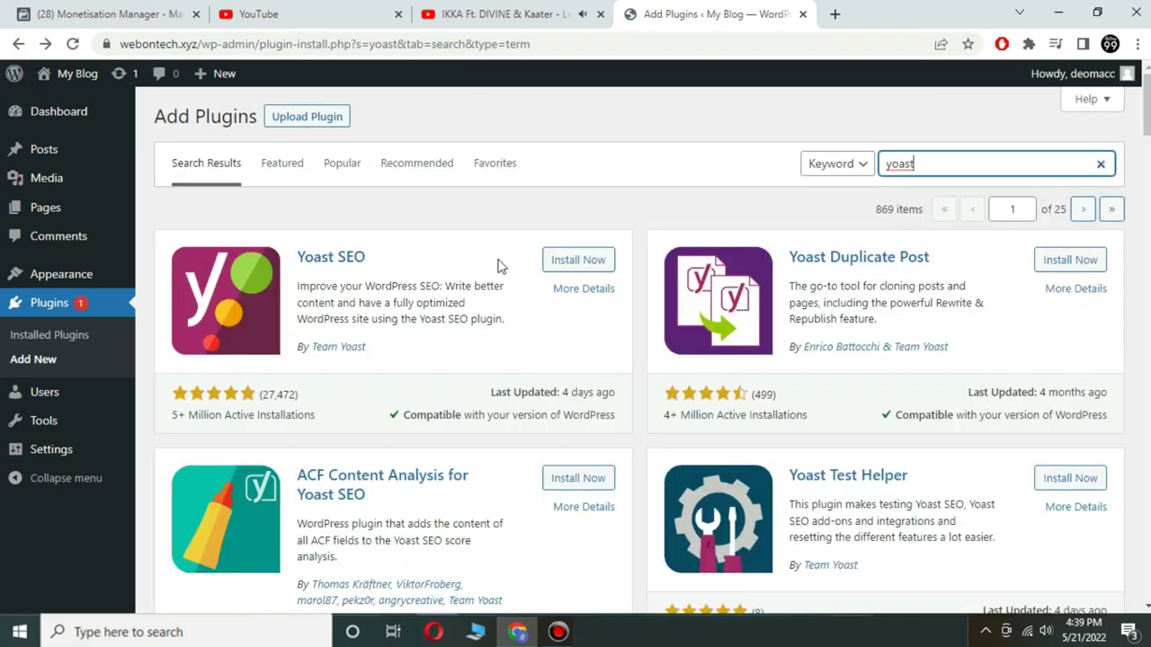
{"action": "left_click", "coordinate": [586, 263]}
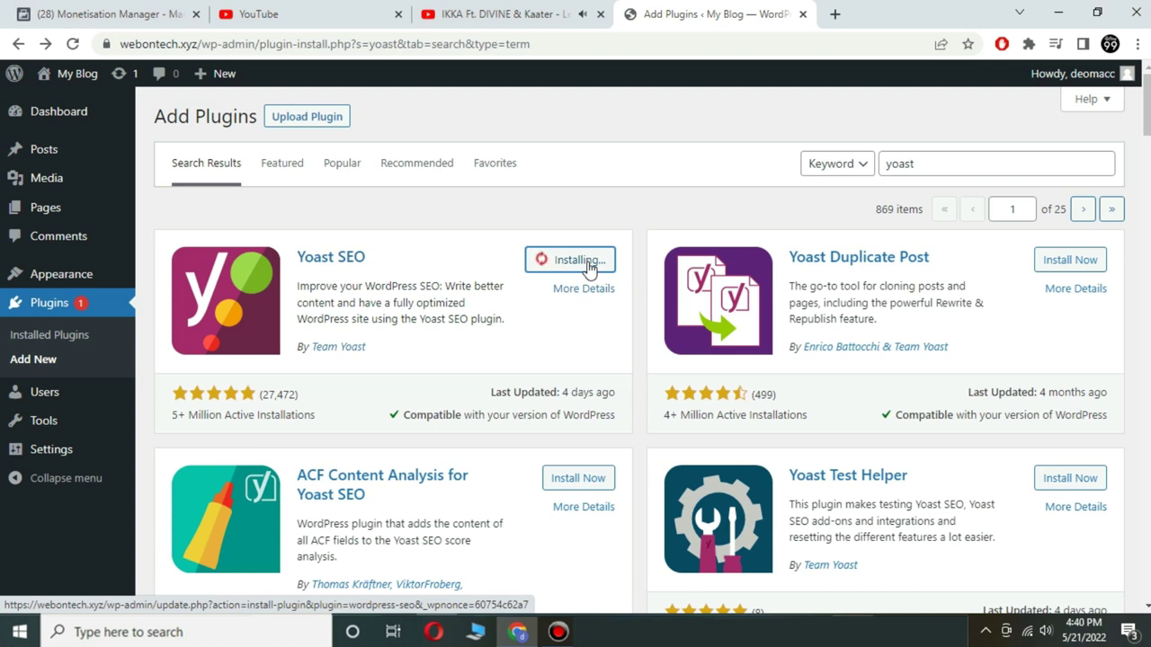
{"action": "left_click", "coordinate": [586, 262]}
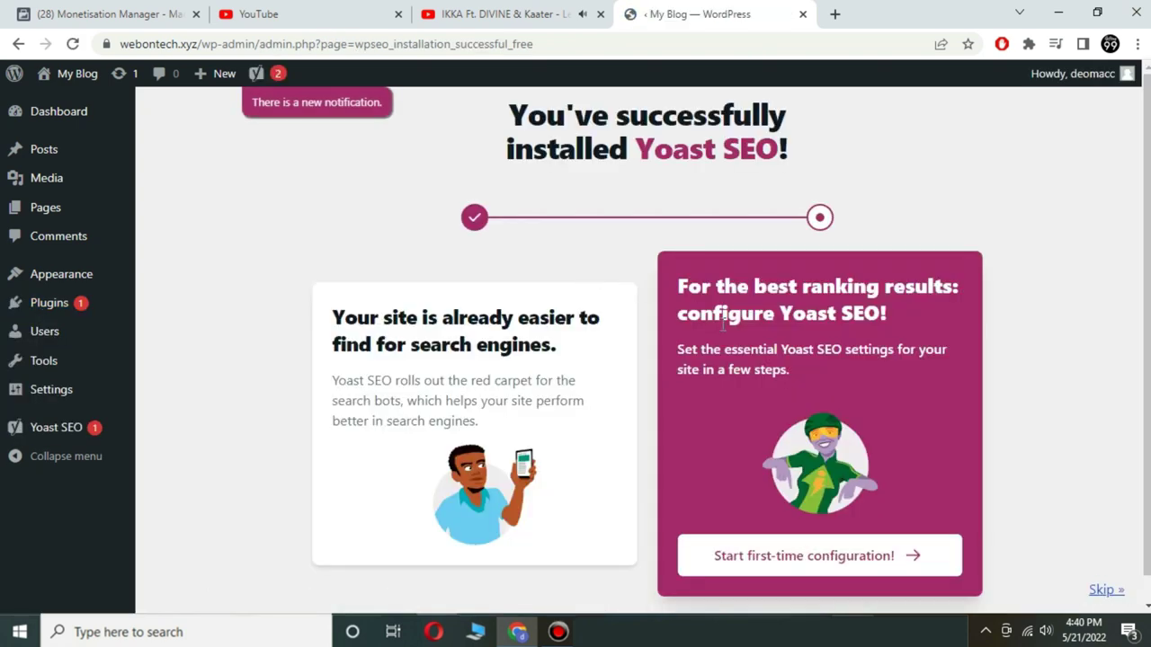
Step: Search themes for 'colormag', install and activate ColorMag, and open its Demo Importer
{"action": "left_click", "coordinate": [167, 276]}
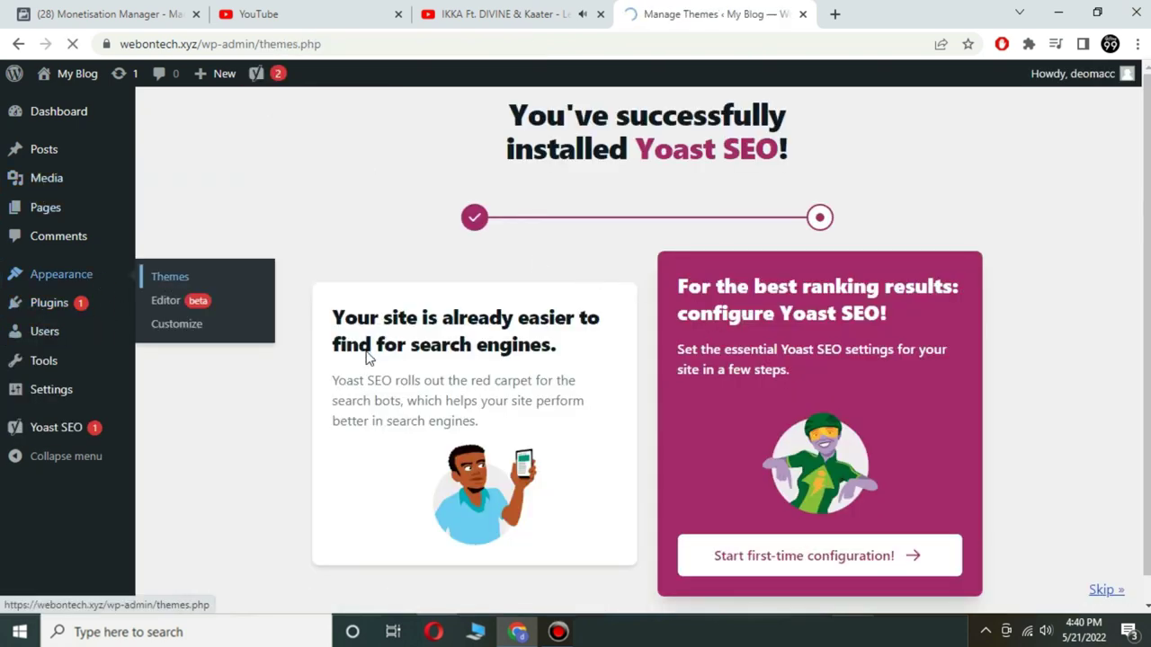
{"action": "left_click", "coordinate": [281, 117]}
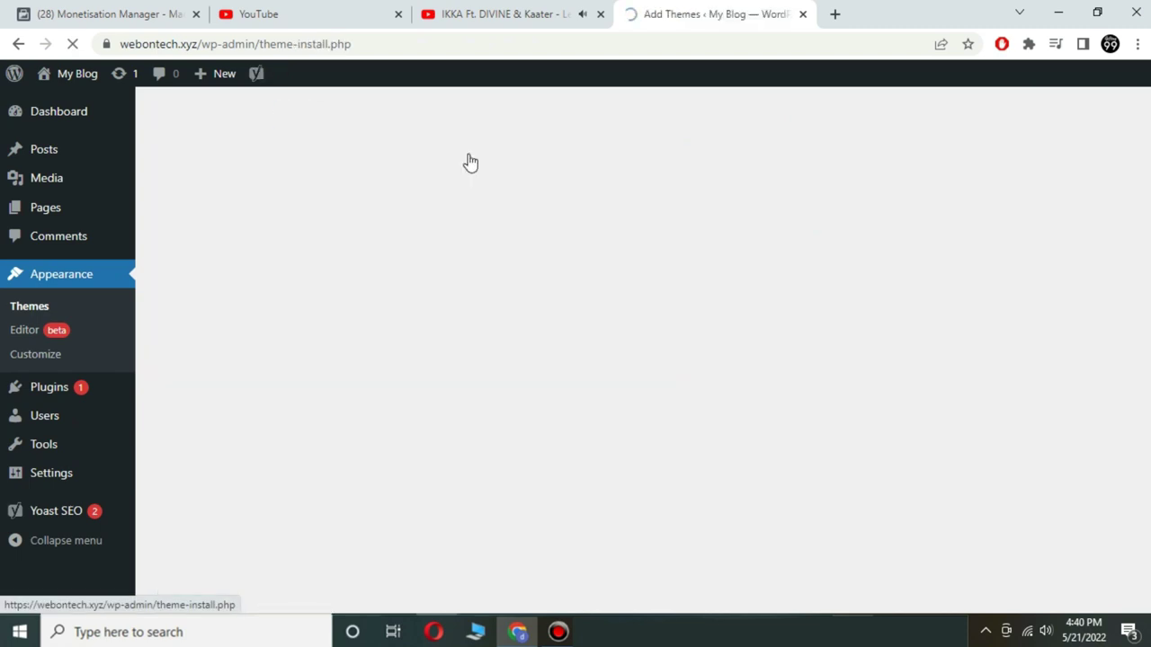
{"action": "left_click", "coordinate": [965, 165]}
{"action": "type", "text": "colormag"}
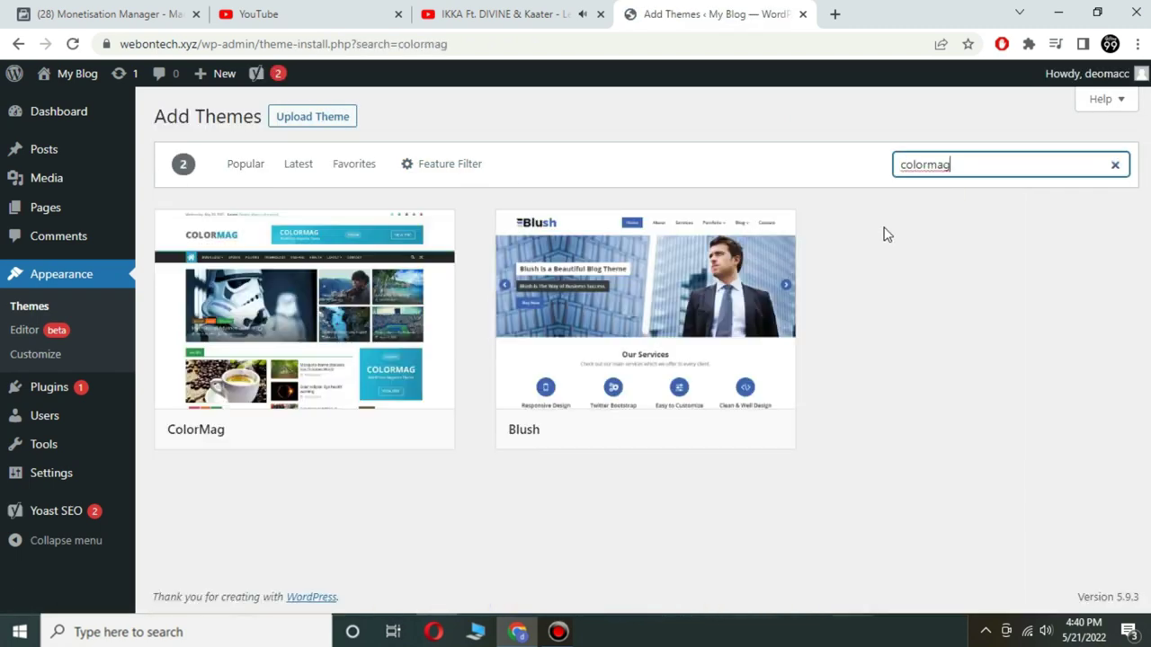
{"action": "left_click", "coordinate": [352, 432]}
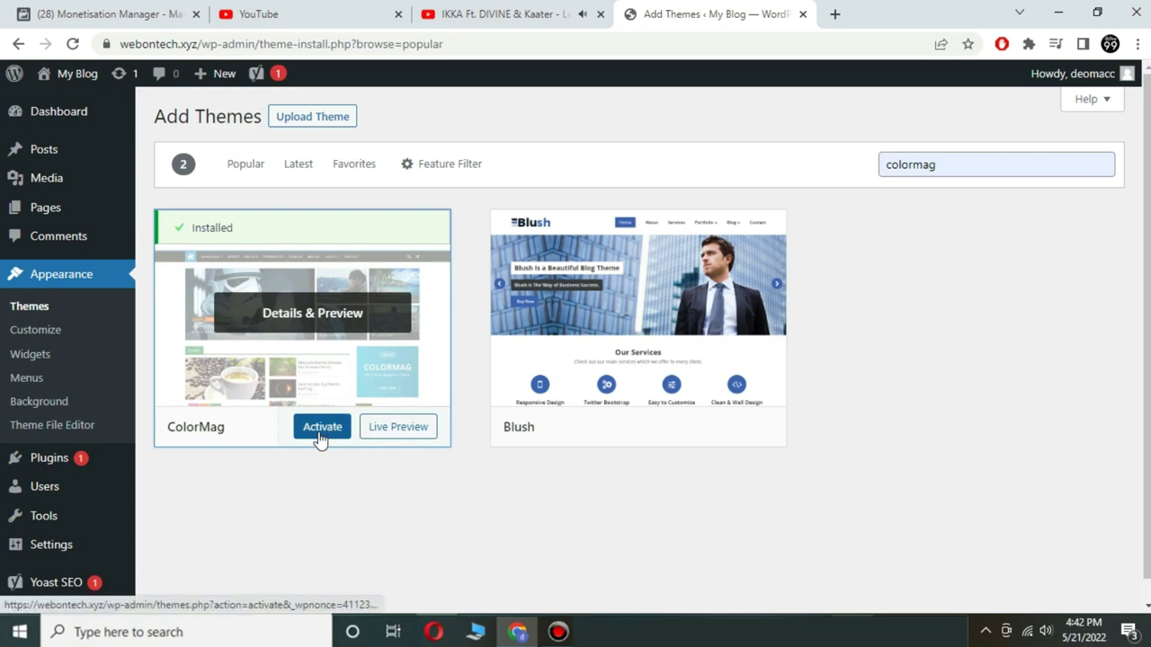
{"action": "left_click", "coordinate": [326, 433]}
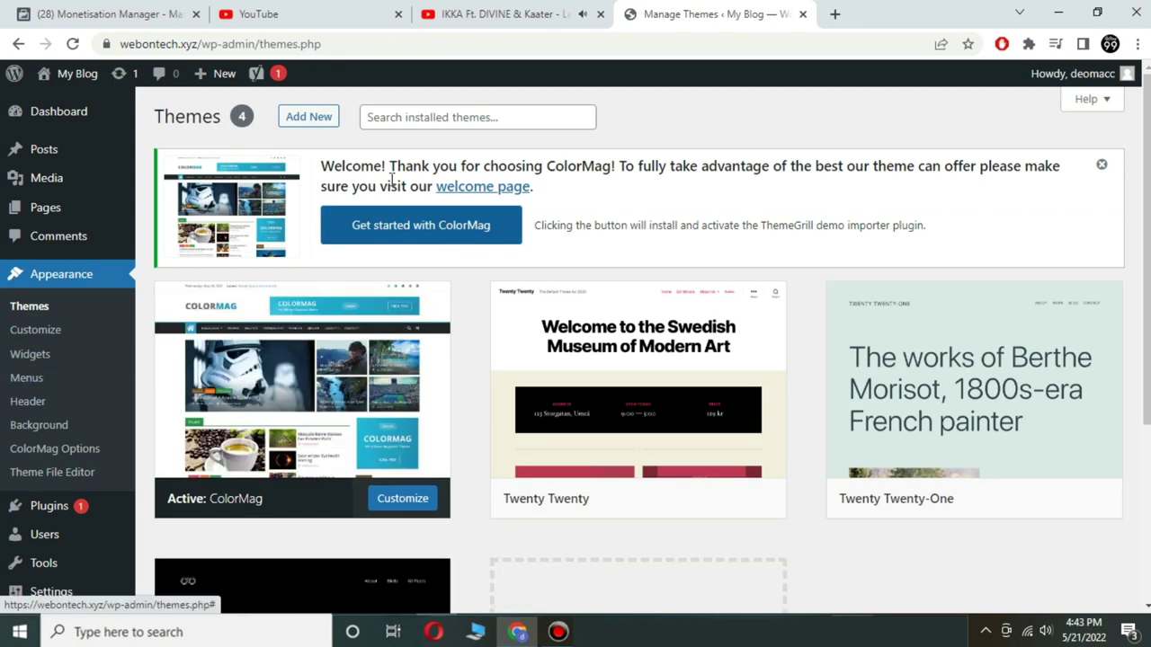
{"action": "left_click", "coordinate": [402, 226]}
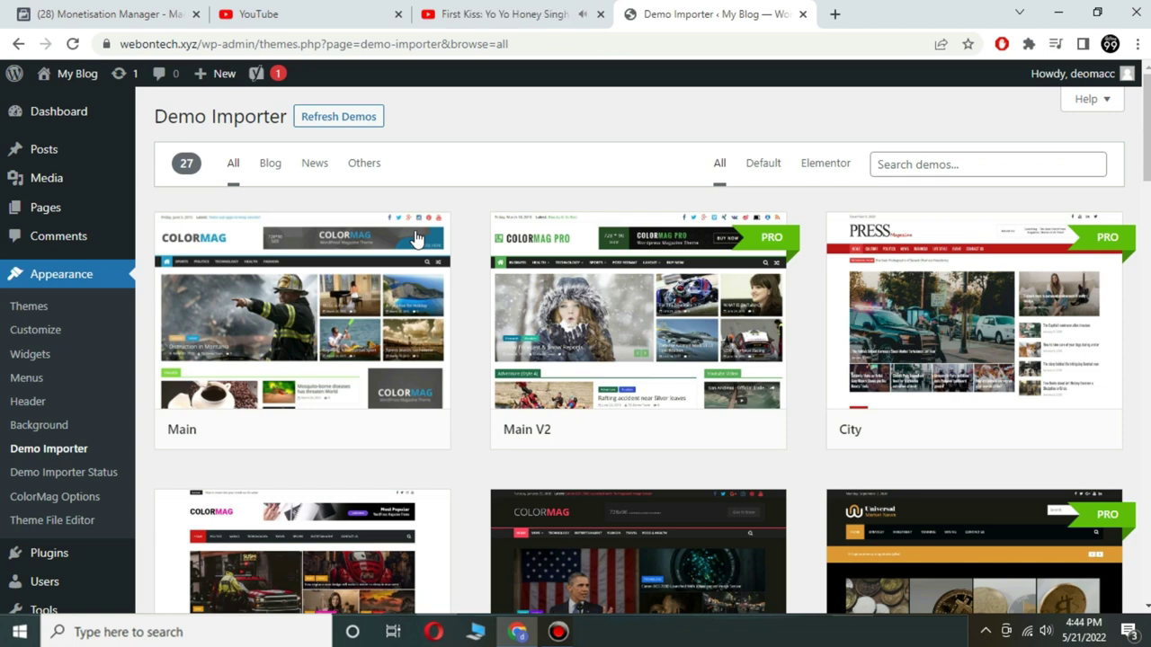
Step: Preview the ColorMag Beauty Blog demo
{"action": "mouse_move", "coordinate": [412, 236]}
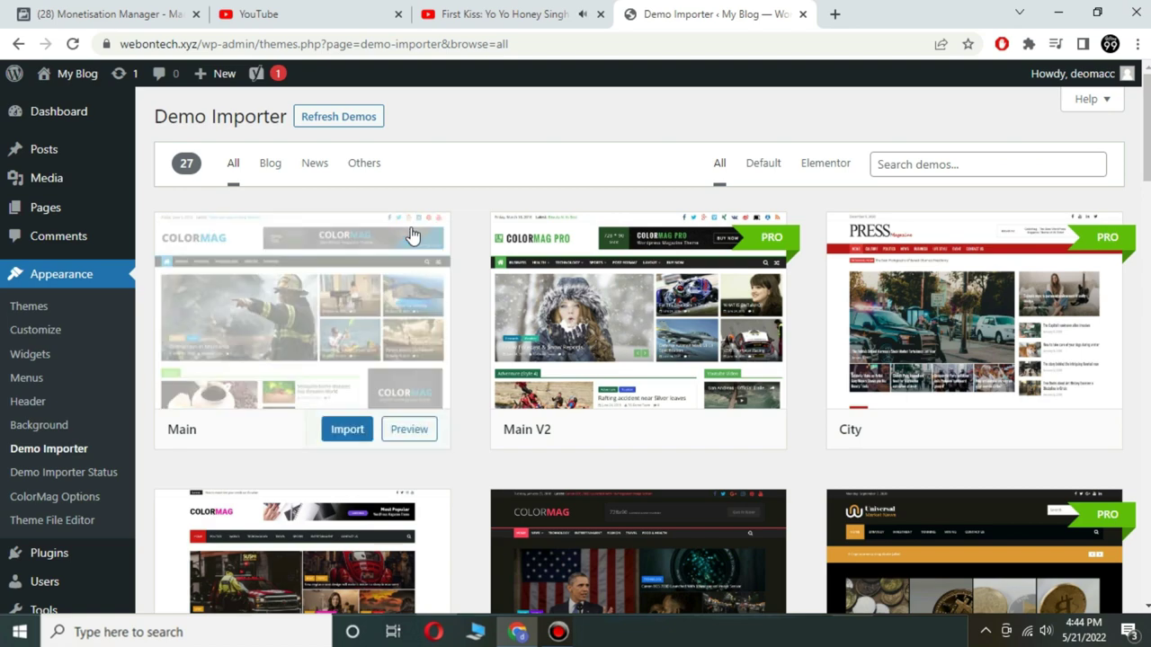
{"action": "scroll", "coordinate": [412, 236], "scroll_direction": "down", "scroll_amount": 10}
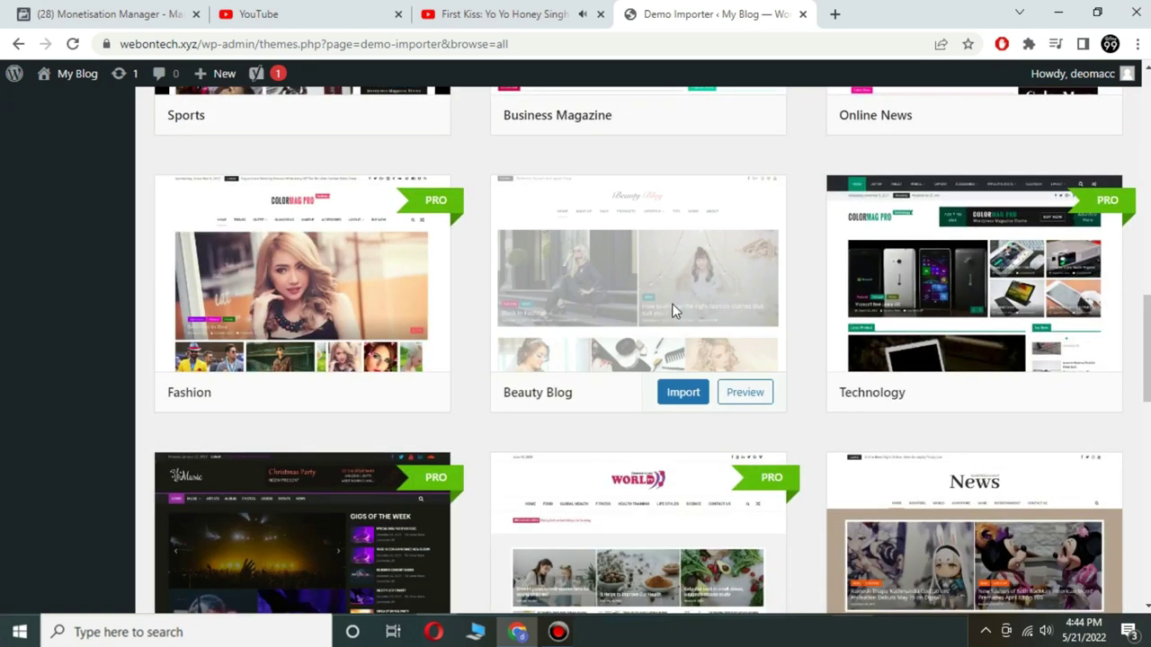
{"action": "left_click", "coordinate": [673, 307]}
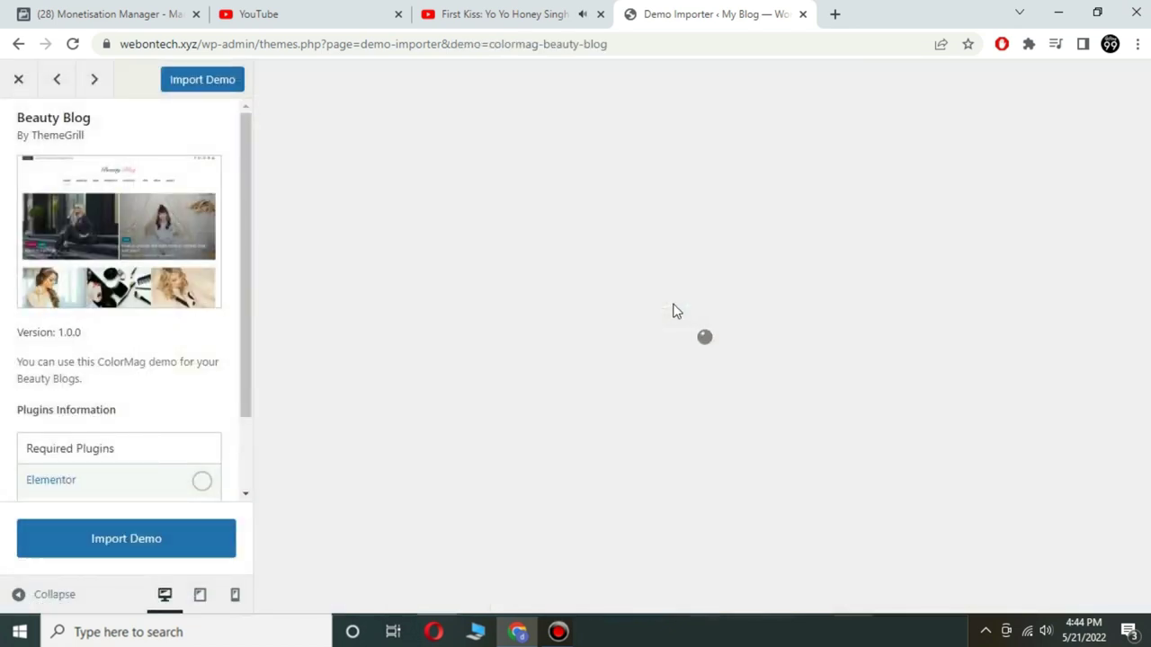
{"action": "scroll", "coordinate": [676, 312], "scroll_direction": "down", "scroll_amount": 10}
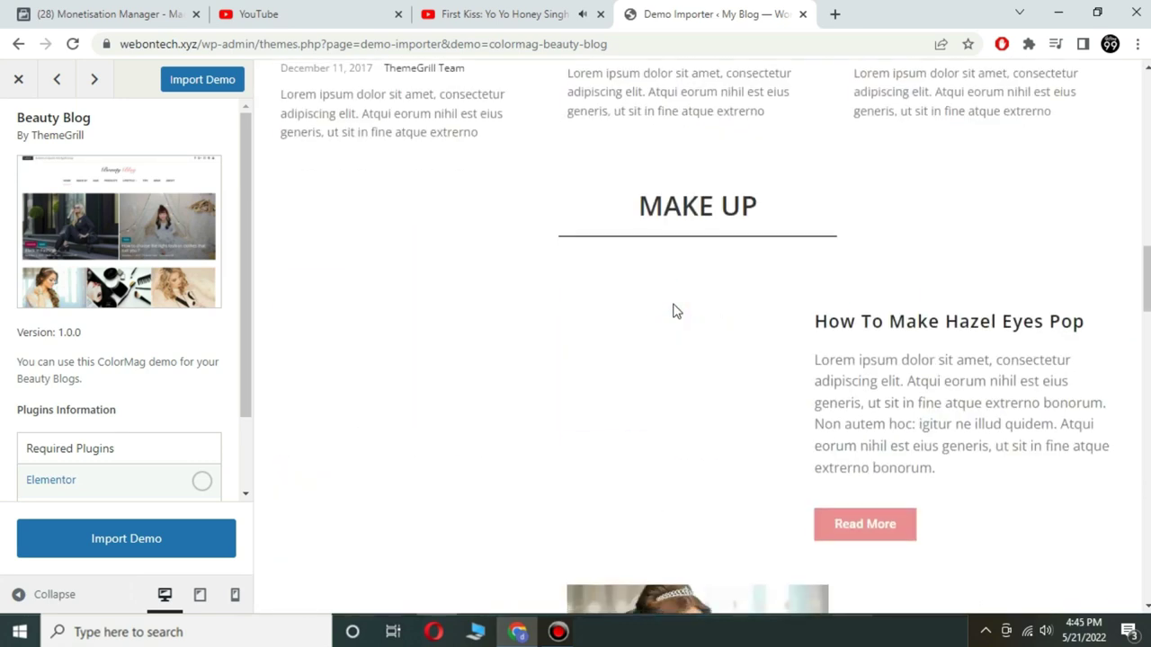
{"action": "scroll", "coordinate": [676, 311], "scroll_direction": "down", "scroll_amount": 15}
{"action": "scroll", "coordinate": [672, 303], "scroll_direction": "up", "scroll_amount": 15}
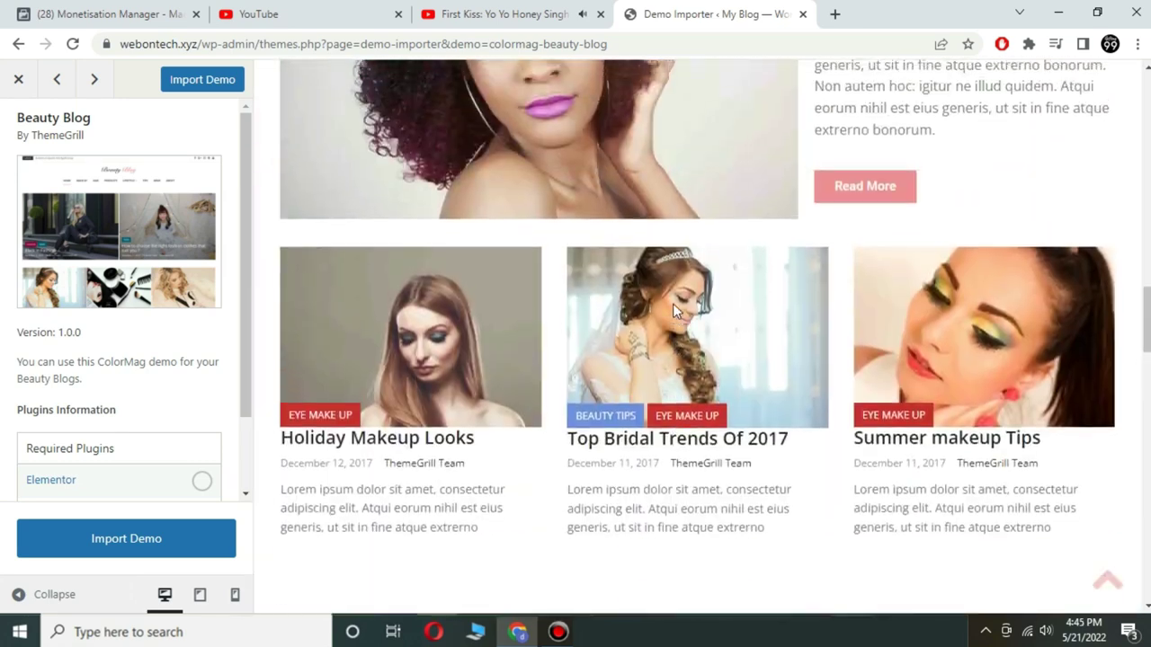
{"action": "scroll", "coordinate": [673, 303], "scroll_direction": "up", "scroll_amount": 15}
{"action": "scroll", "coordinate": [673, 303], "scroll_direction": "down", "scroll_amount": 5}
Step: Import the Beauty Blog demo, confirm it, and view the live site in a new tab
{"action": "left_click", "coordinate": [170, 538]}
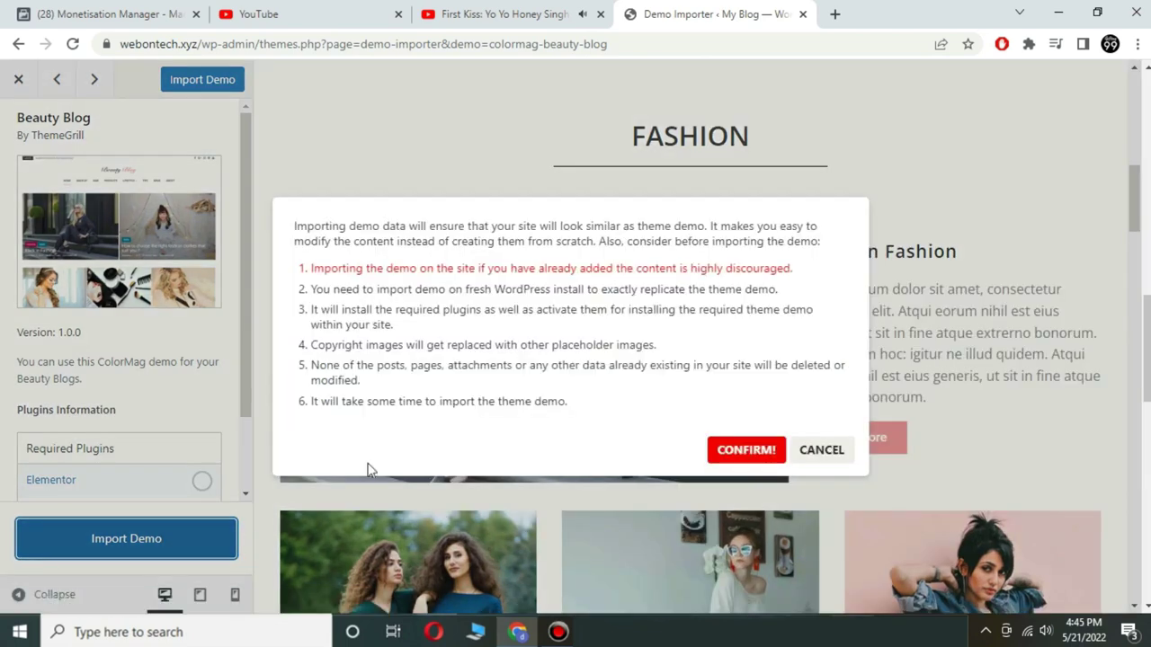
{"action": "left_click", "coordinate": [770, 451]}
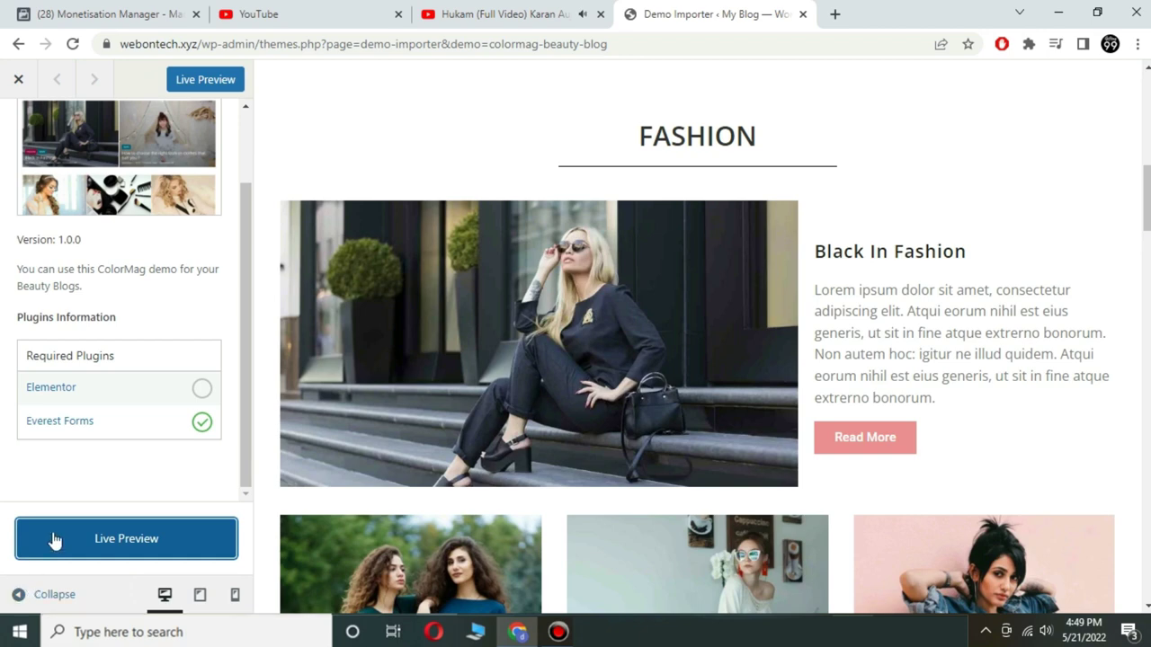
{"action": "left_click", "coordinate": [129, 552]}
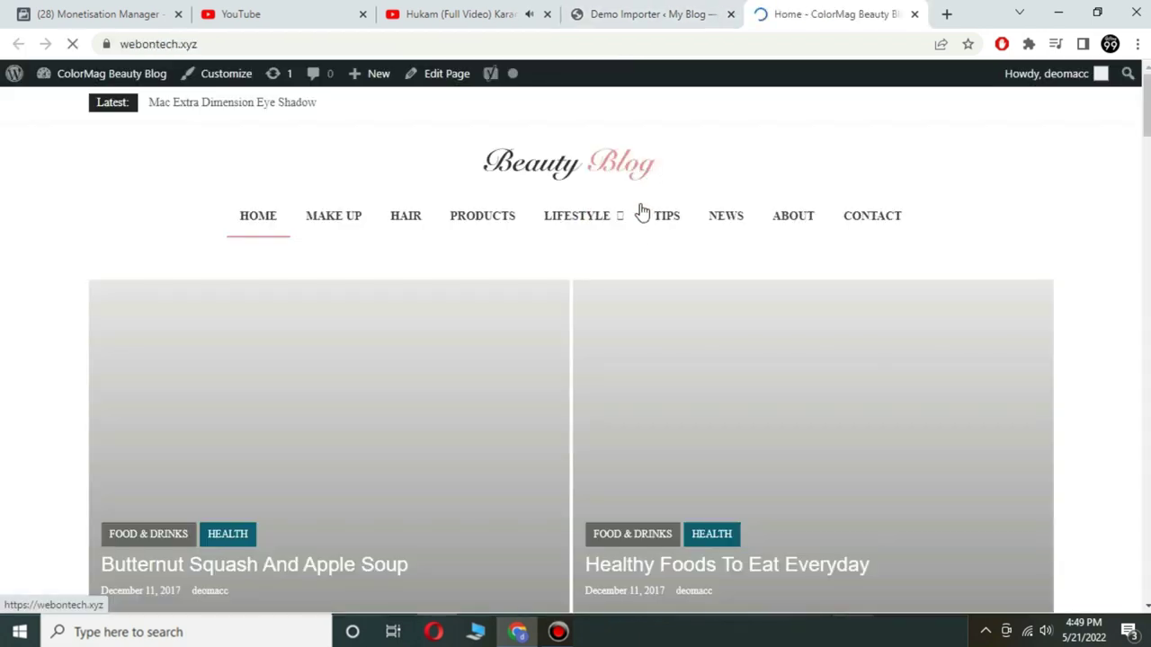
Step: Scroll through the imported Beauty Blog homepage, then launch it with Edit with Elementor
{"action": "scroll", "coordinate": [637, 236], "scroll_direction": "down", "scroll_amount": 10}
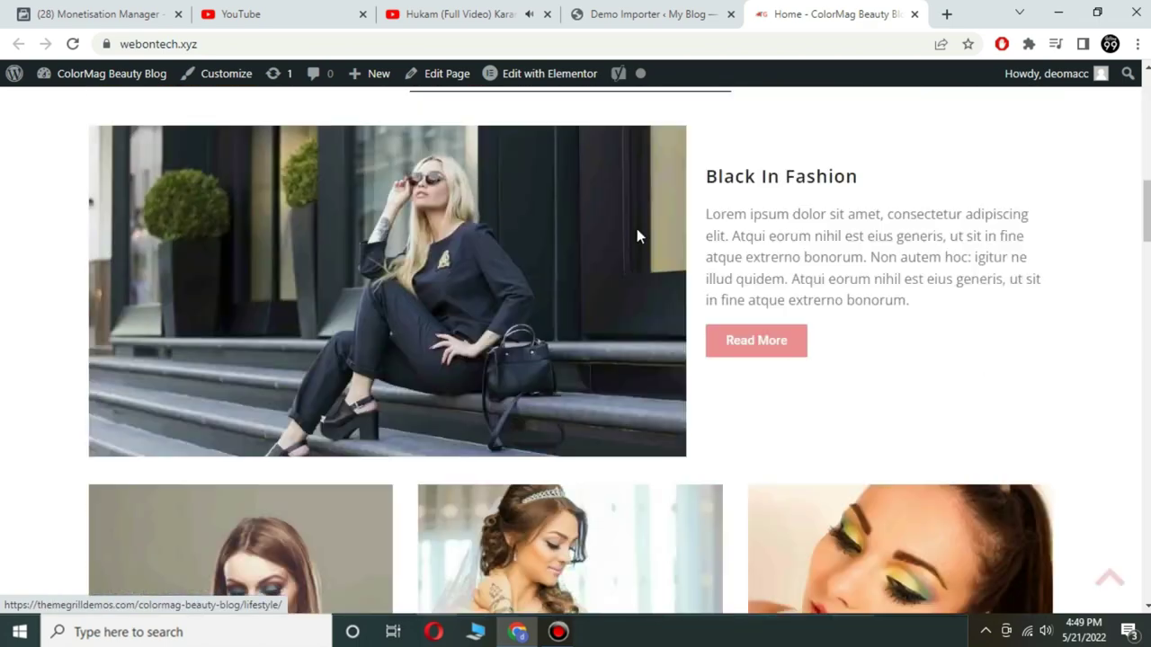
{"action": "scroll", "coordinate": [637, 236], "scroll_direction": "down", "scroll_amount": 12}
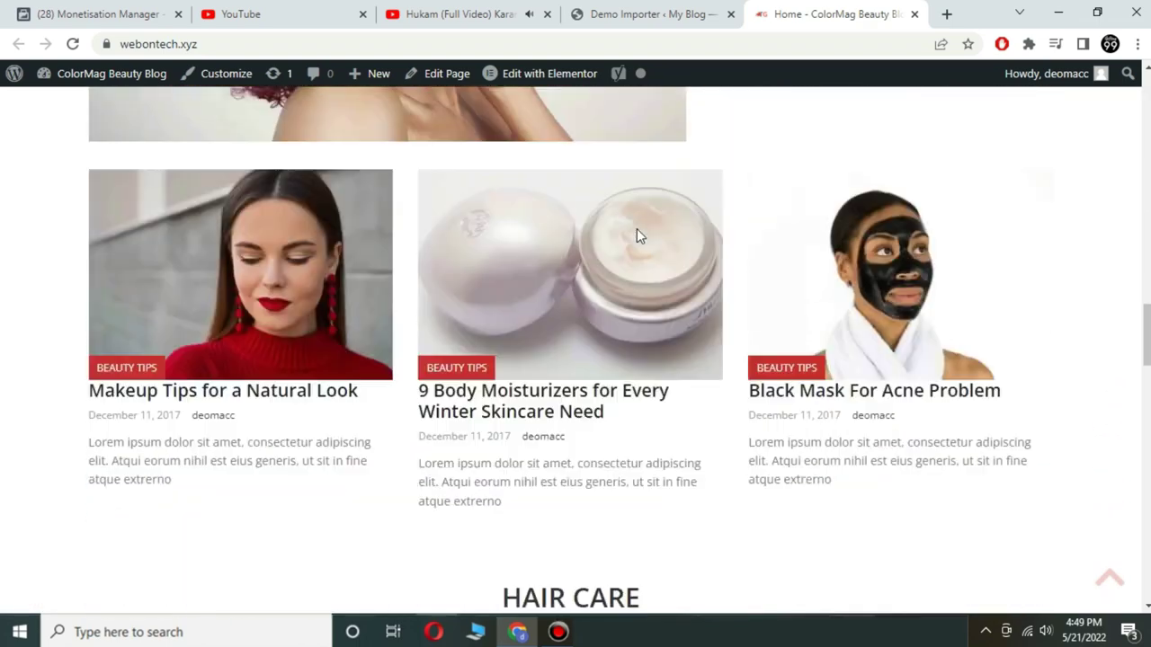
{"action": "scroll", "coordinate": [637, 235], "scroll_direction": "down", "scroll_amount": 15}
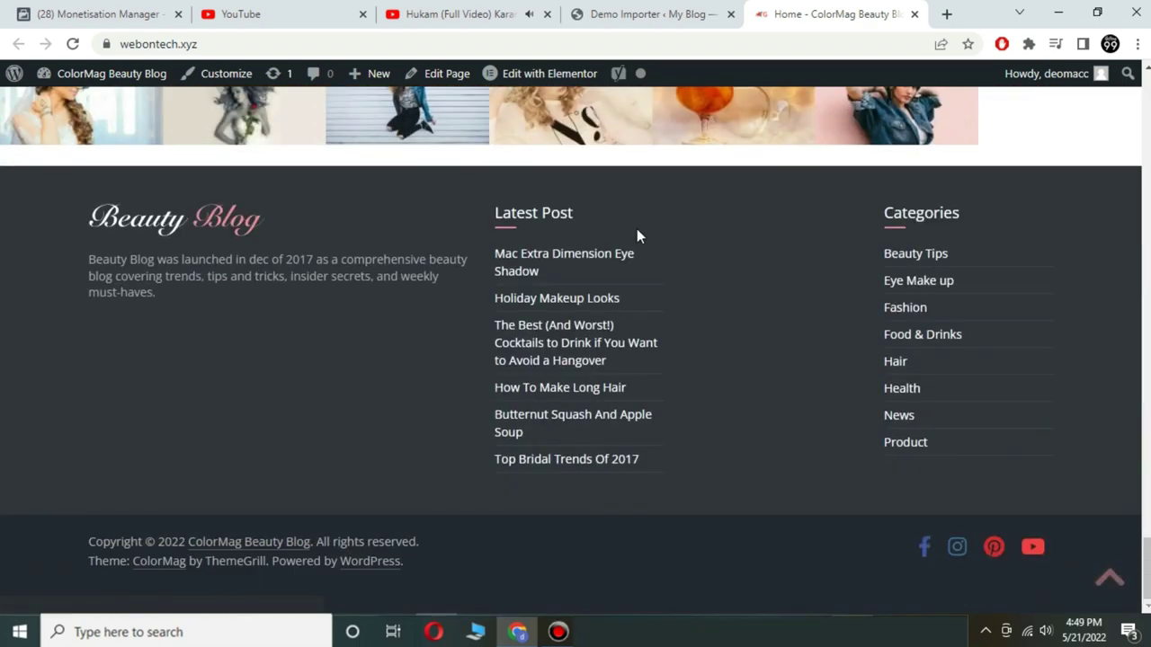
{"action": "scroll", "coordinate": [636, 235], "scroll_direction": "up", "scroll_amount": 20}
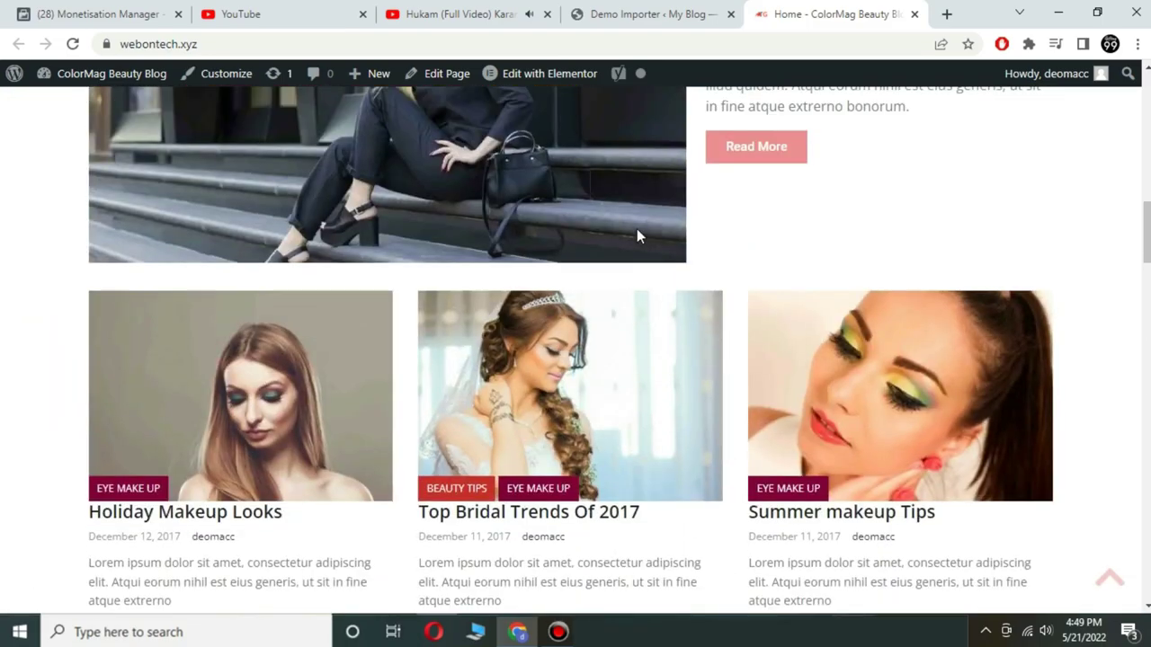
{"action": "scroll", "coordinate": [636, 236], "scroll_direction": "up", "scroll_amount": 15}
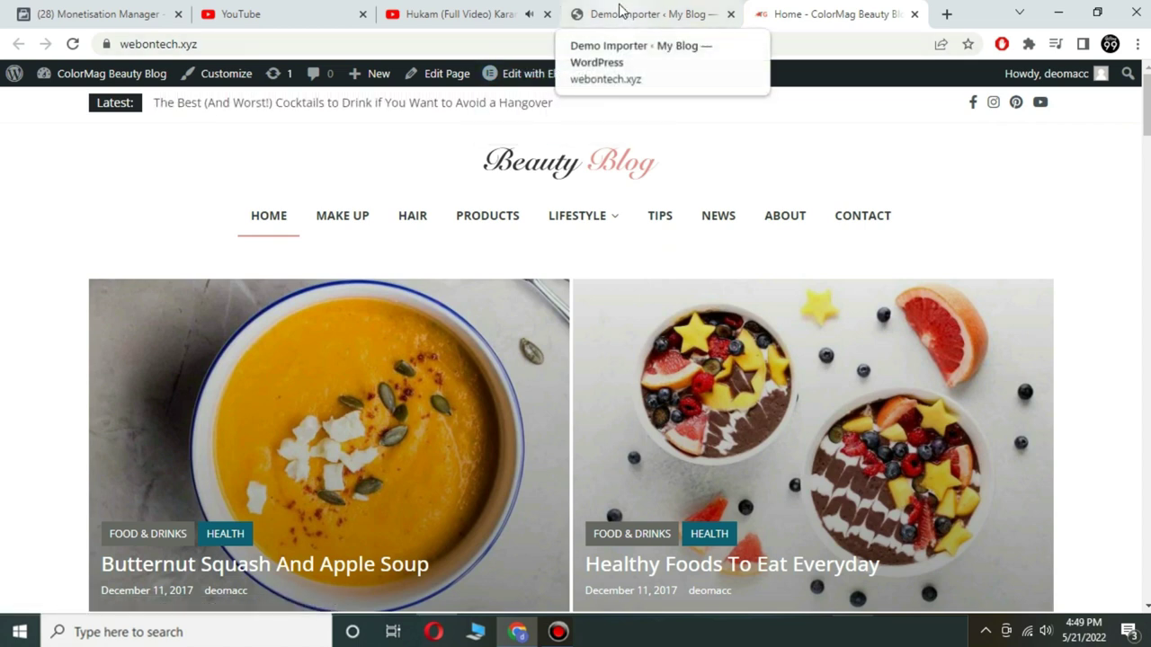
{"action": "mouse_move", "coordinate": [547, 206]}
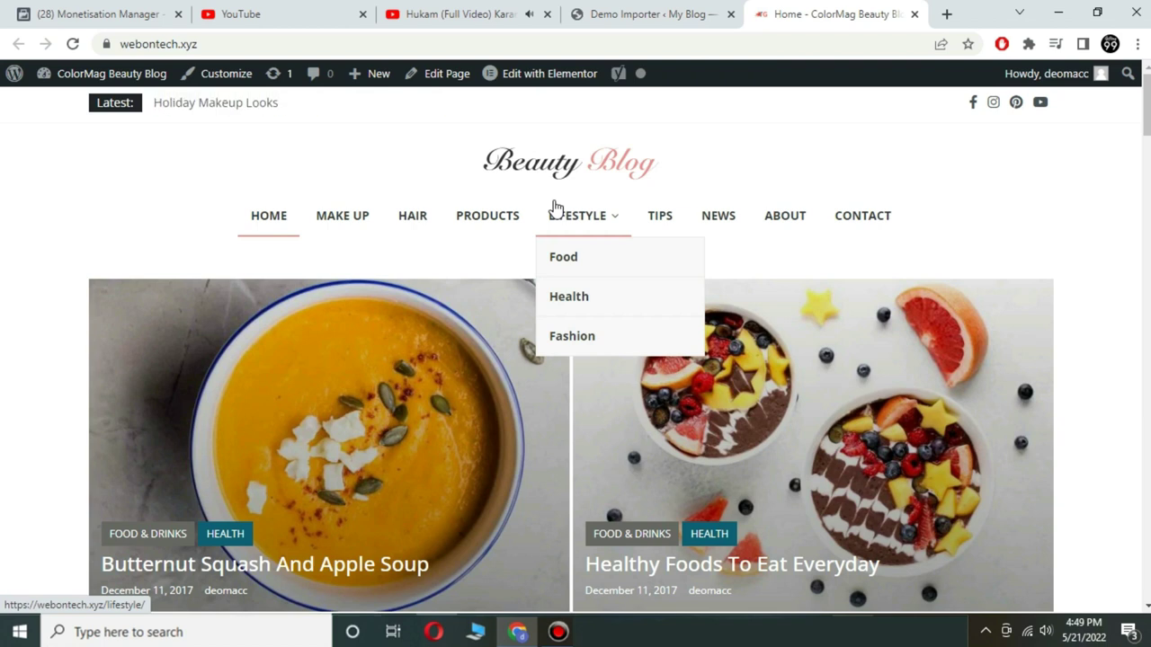
{"action": "left_click", "coordinate": [533, 78]}
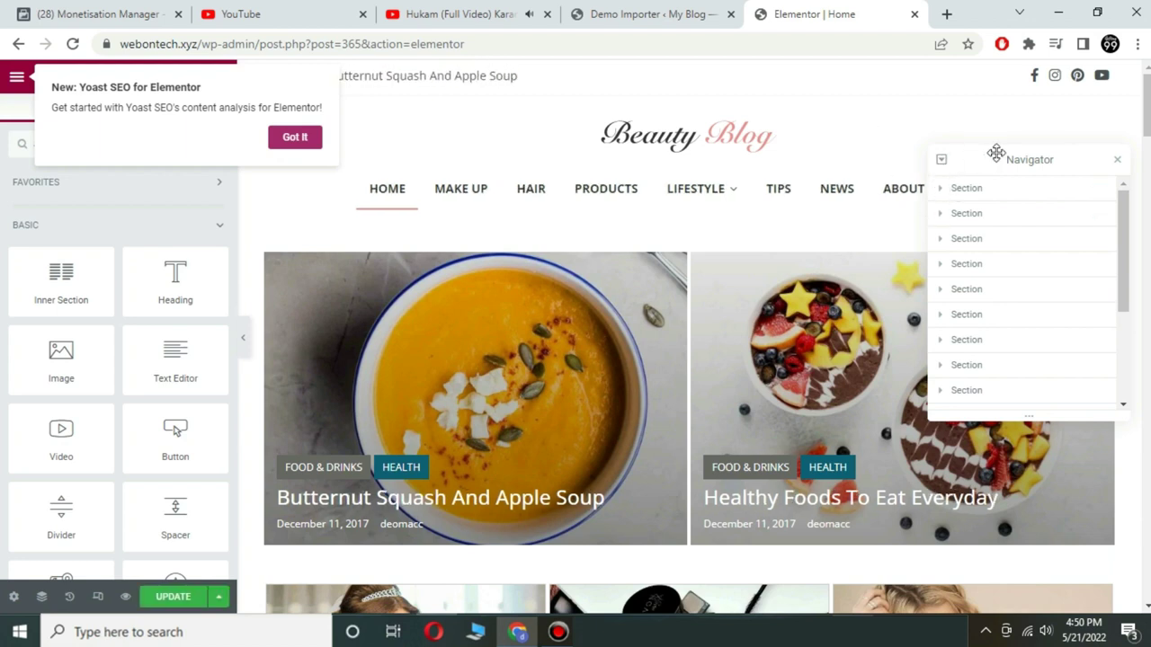
Step: Close the Navigator panel and dismiss the Yoast SEO notice
{"action": "left_click", "coordinate": [1118, 164]}
{"action": "scroll", "coordinate": [832, 275], "scroll_direction": "down", "scroll_amount": 5}
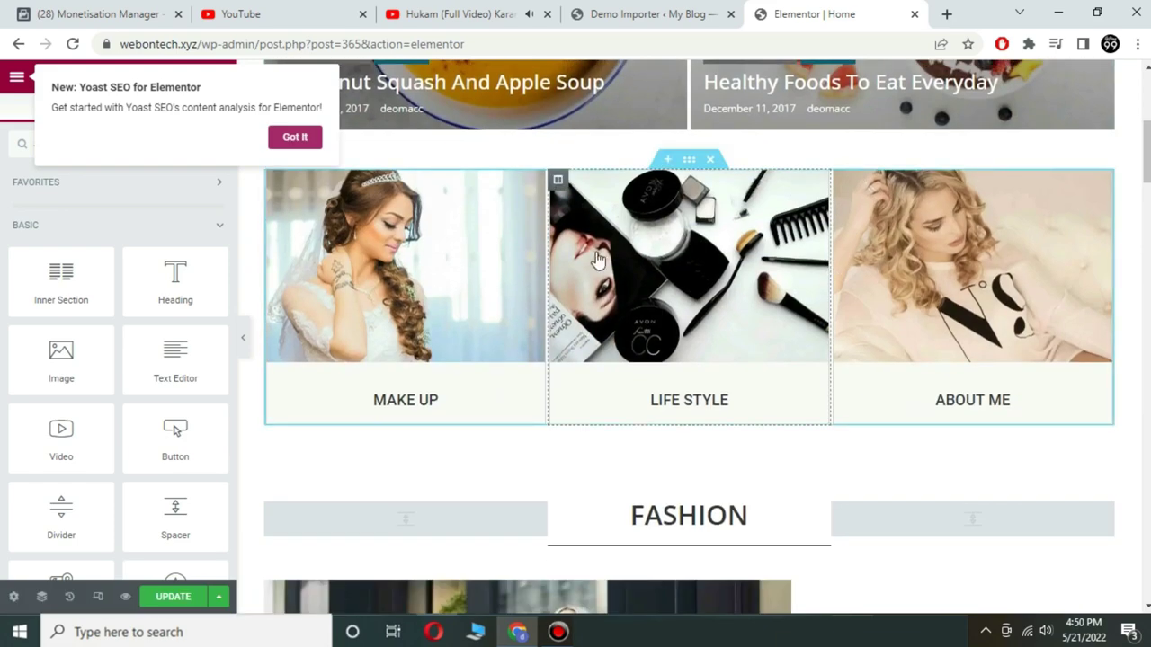
{"action": "left_click", "coordinate": [295, 137]}
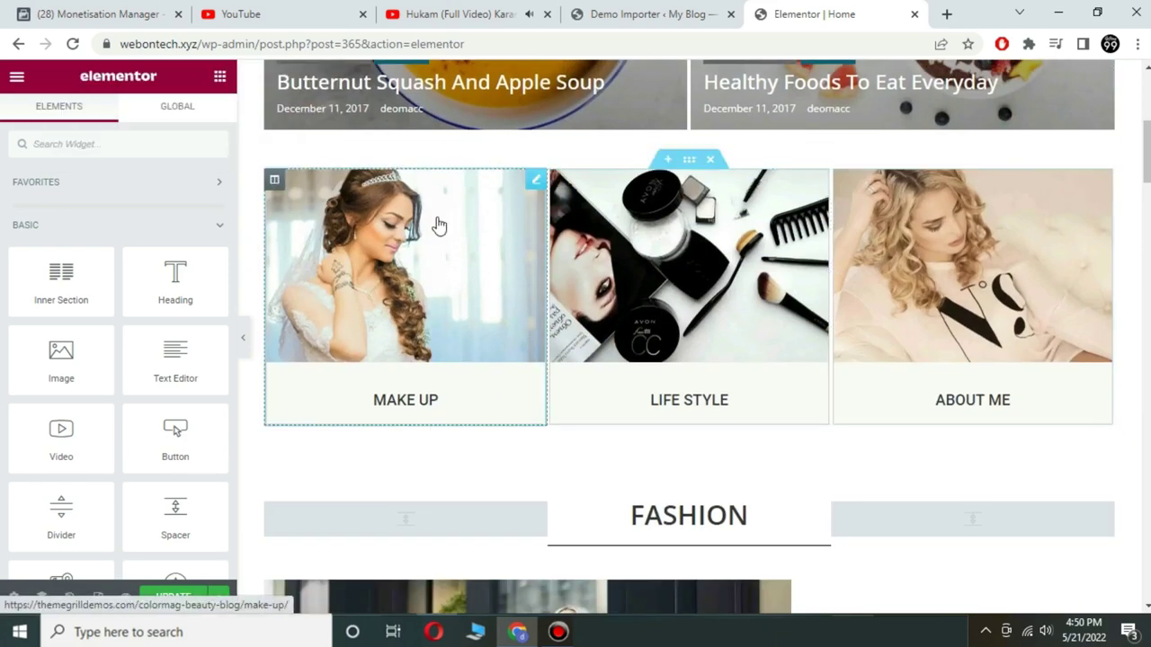
{"action": "scroll", "coordinate": [438, 226], "scroll_direction": "up", "scroll_amount": 5}
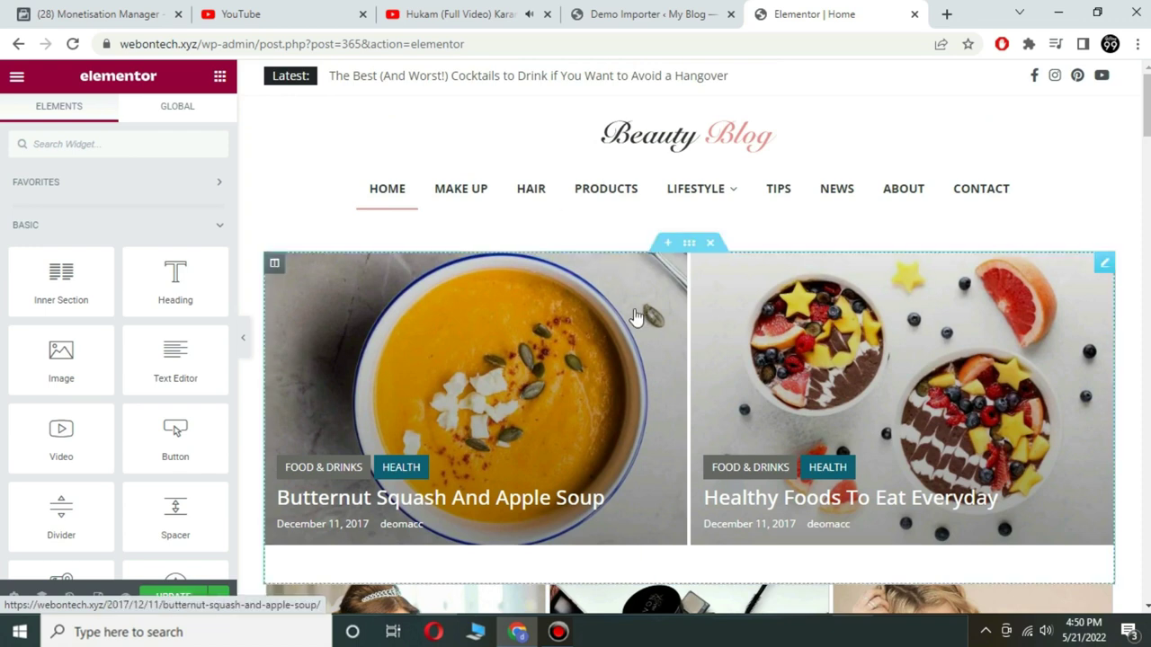
Step: Select the top featured-posts section, inspect its Background Overlay style, then delete an unwanted posts section
{"action": "left_click", "coordinate": [676, 276]}
{"action": "left_click", "coordinate": [690, 249]}
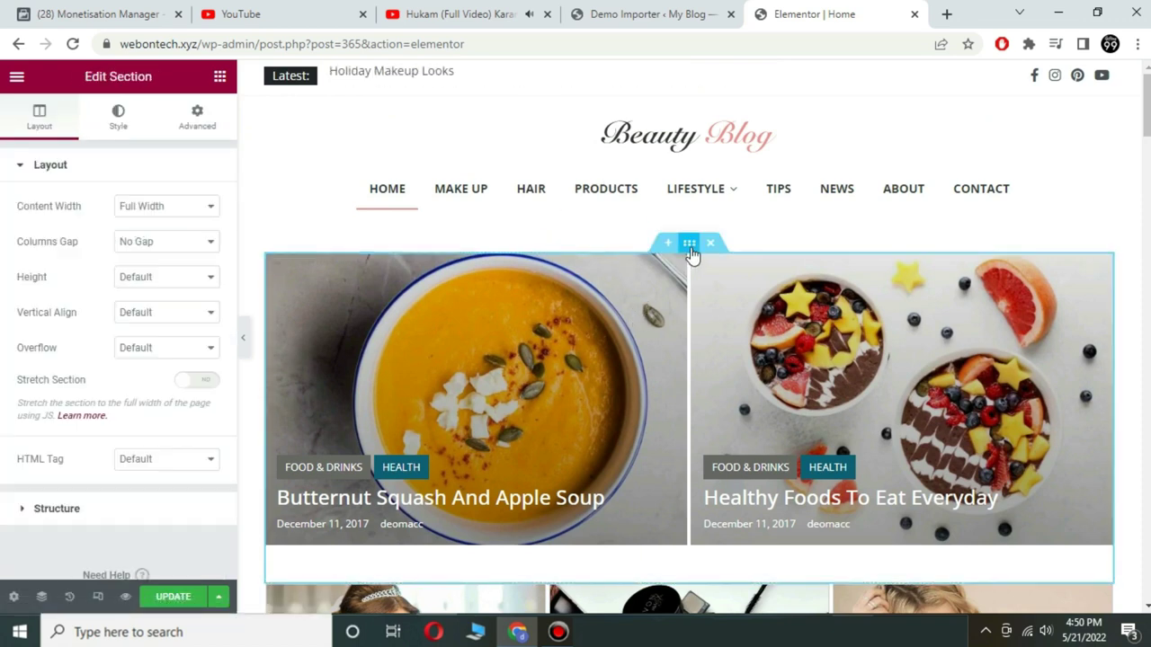
{"action": "left_click", "coordinate": [108, 130]}
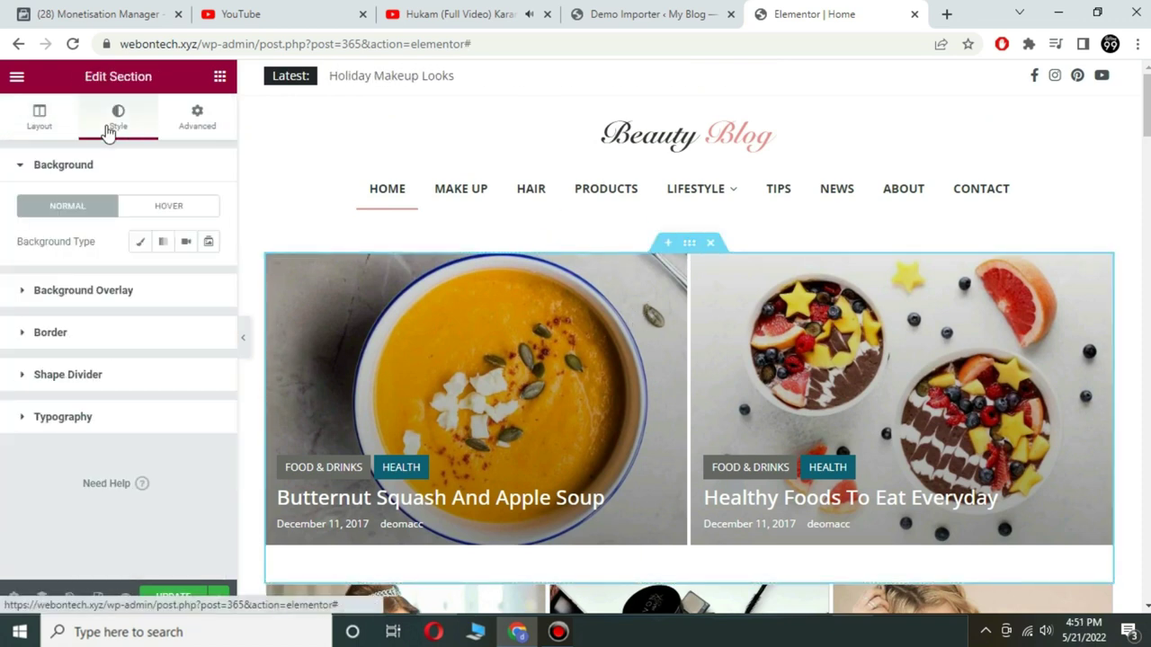
{"action": "left_click", "coordinate": [123, 293]}
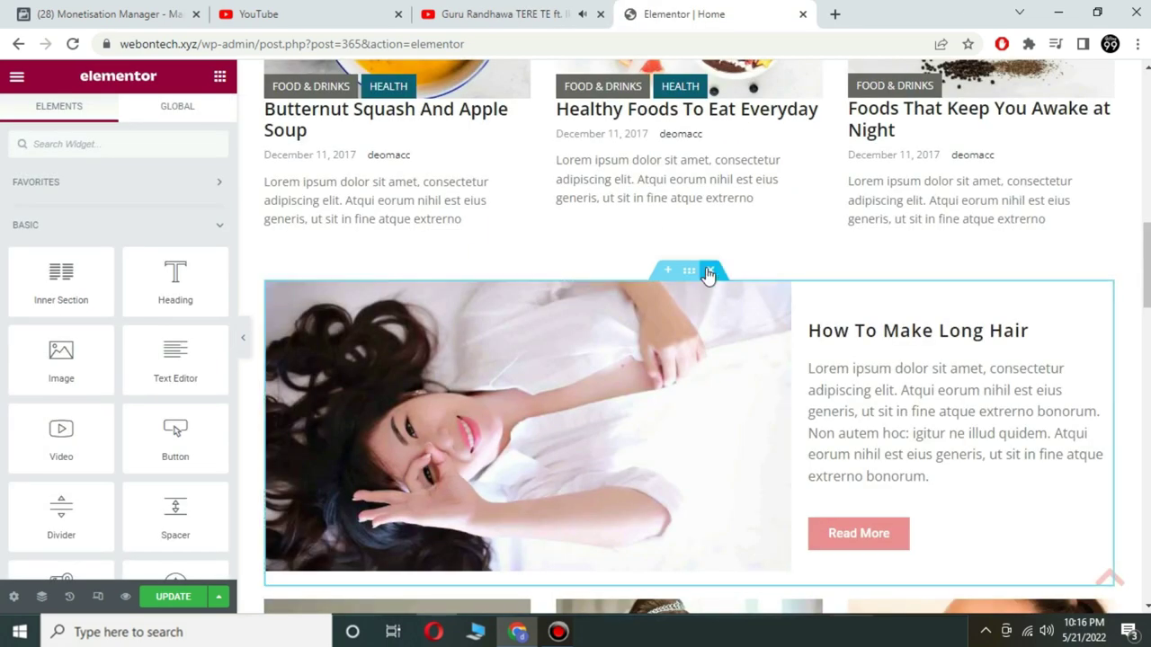
{"action": "left_click", "coordinate": [710, 271]}
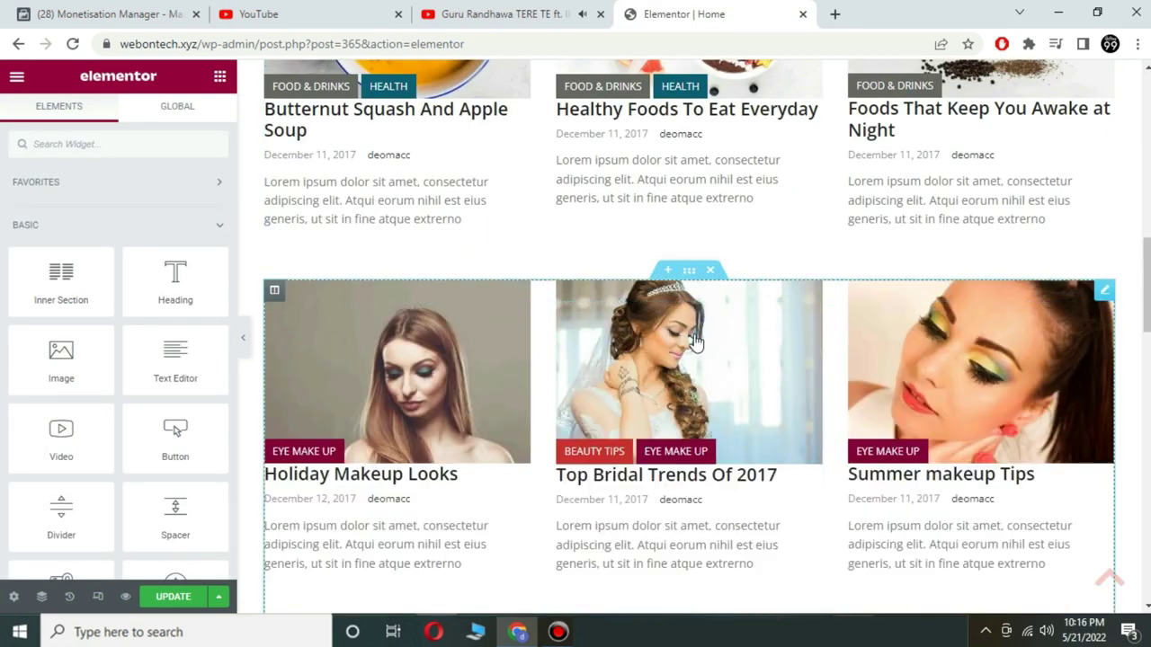
Step: Delete the Holiday Makeup, Life Style, hair and image-gallery sections, restoring the Latest News heading
{"action": "left_click", "coordinate": [710, 270]}
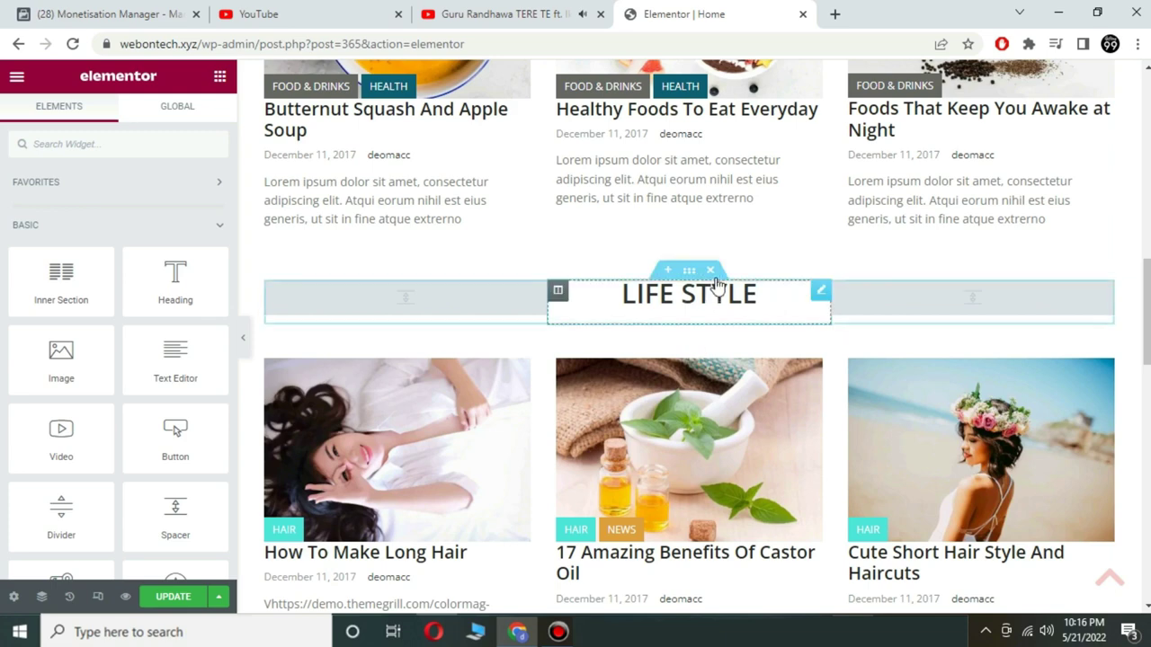
{"action": "left_click", "coordinate": [710, 271]}
{"action": "left_click", "coordinate": [710, 271]}
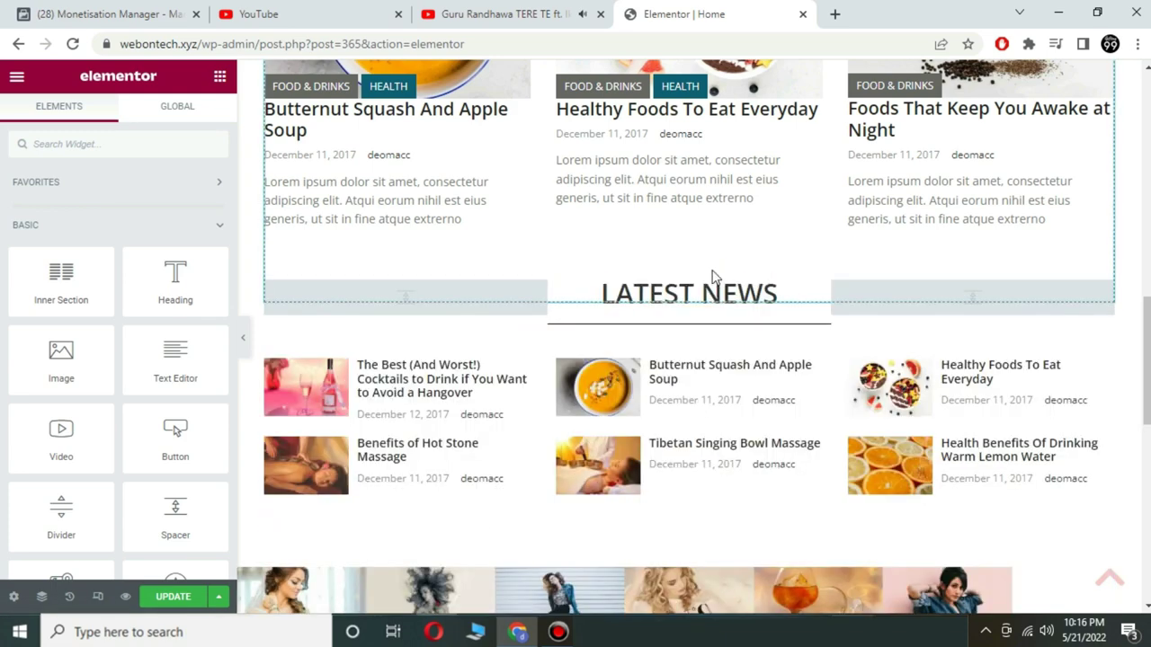
{"action": "left_click", "coordinate": [711, 270]}
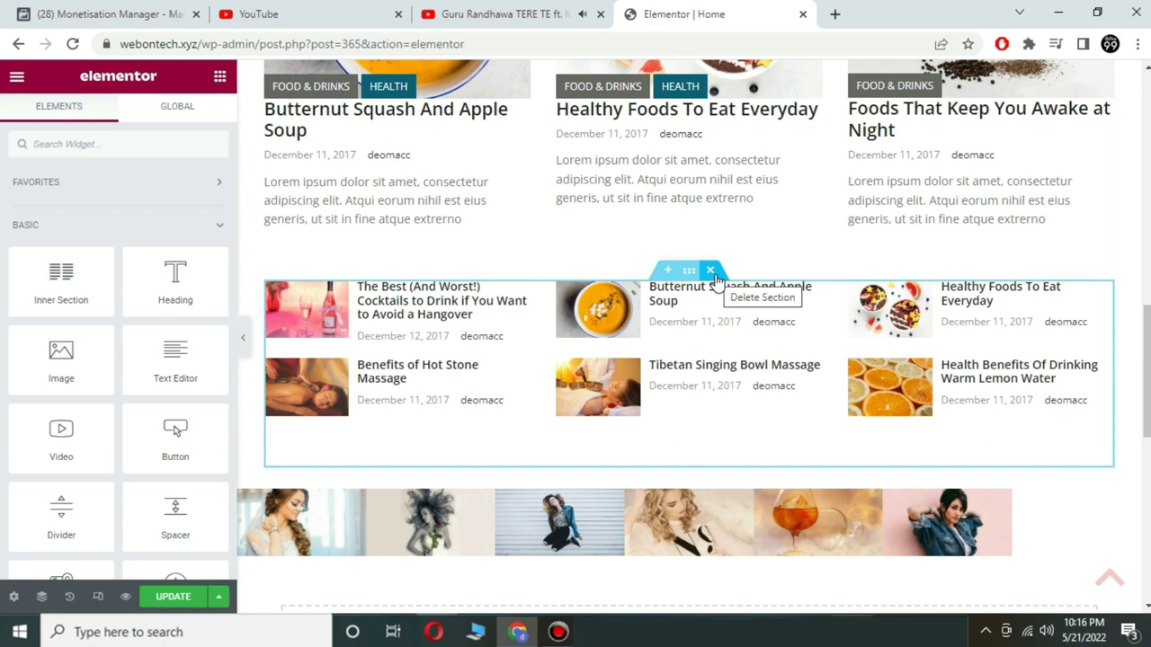
{"action": "key", "text": "ctrl+z"}
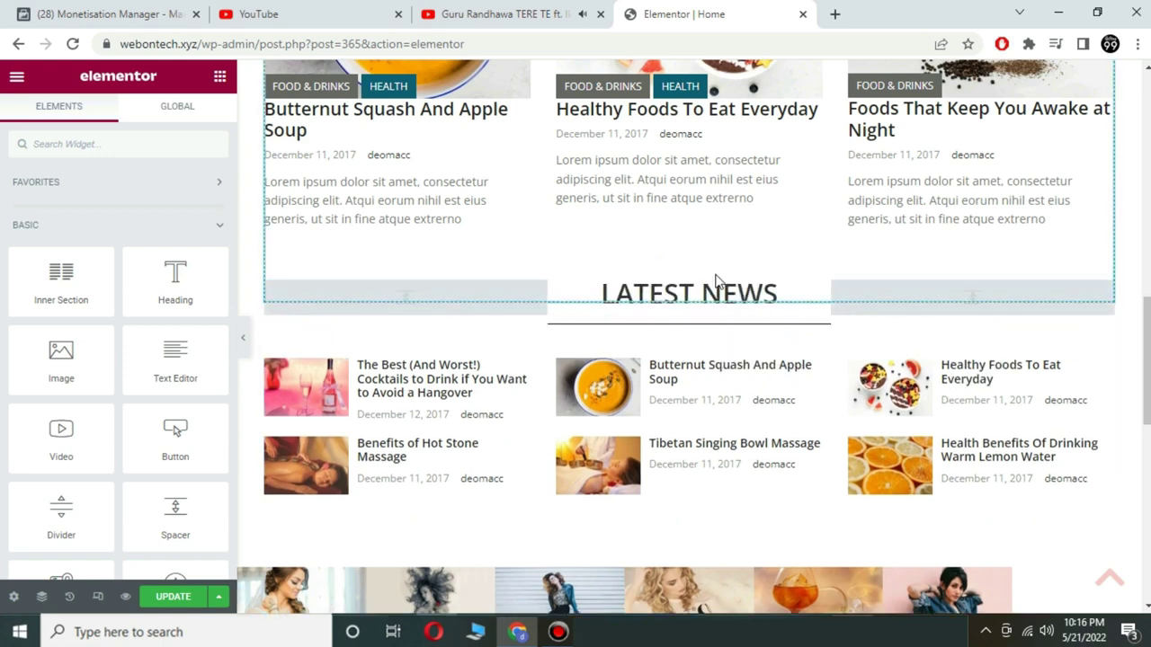
{"action": "left_click", "coordinate": [603, 430]}
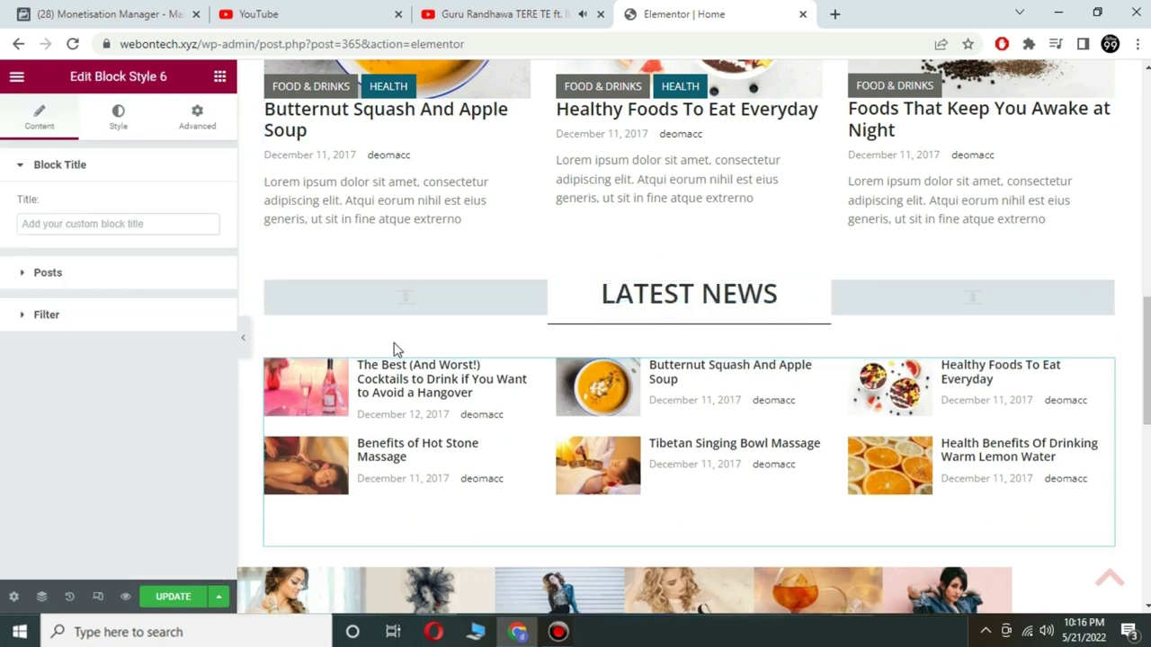
{"action": "scroll", "coordinate": [535, 522], "scroll_direction": "down", "scroll_amount": 1}
{"action": "scroll", "coordinate": [535, 521], "scroll_direction": "down", "scroll_amount": 3}
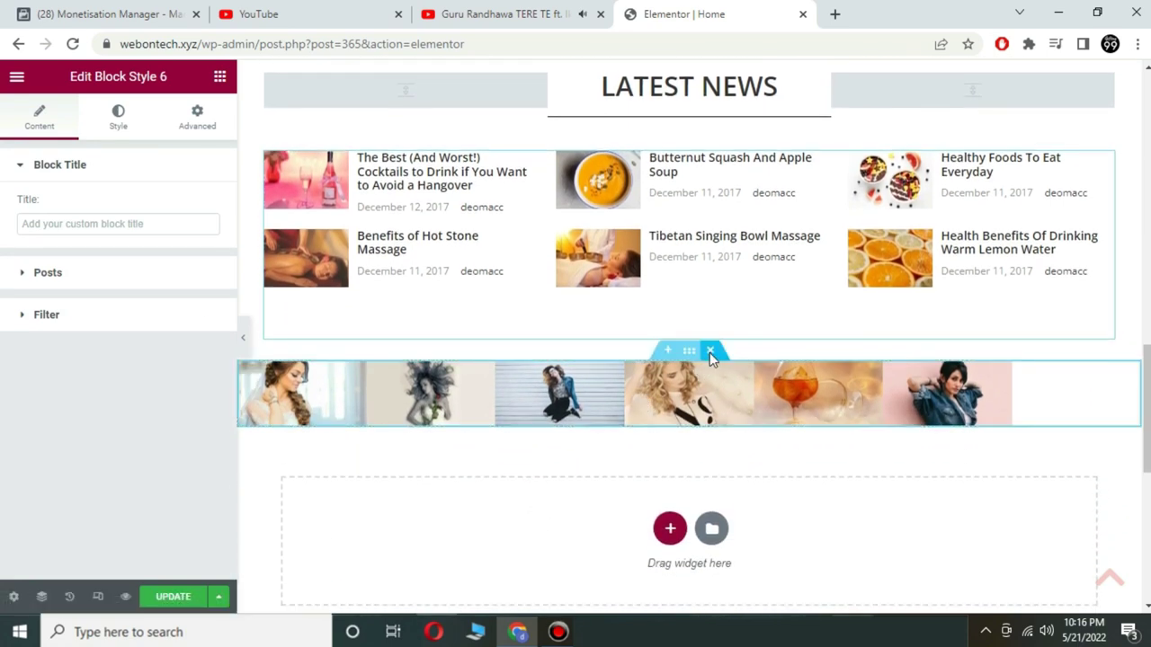
{"action": "left_click", "coordinate": [709, 352]}
Step: Add a new empty one-column section below the Latest News post grid
{"action": "scroll", "coordinate": [674, 458], "scroll_direction": "up", "scroll_amount": 5}
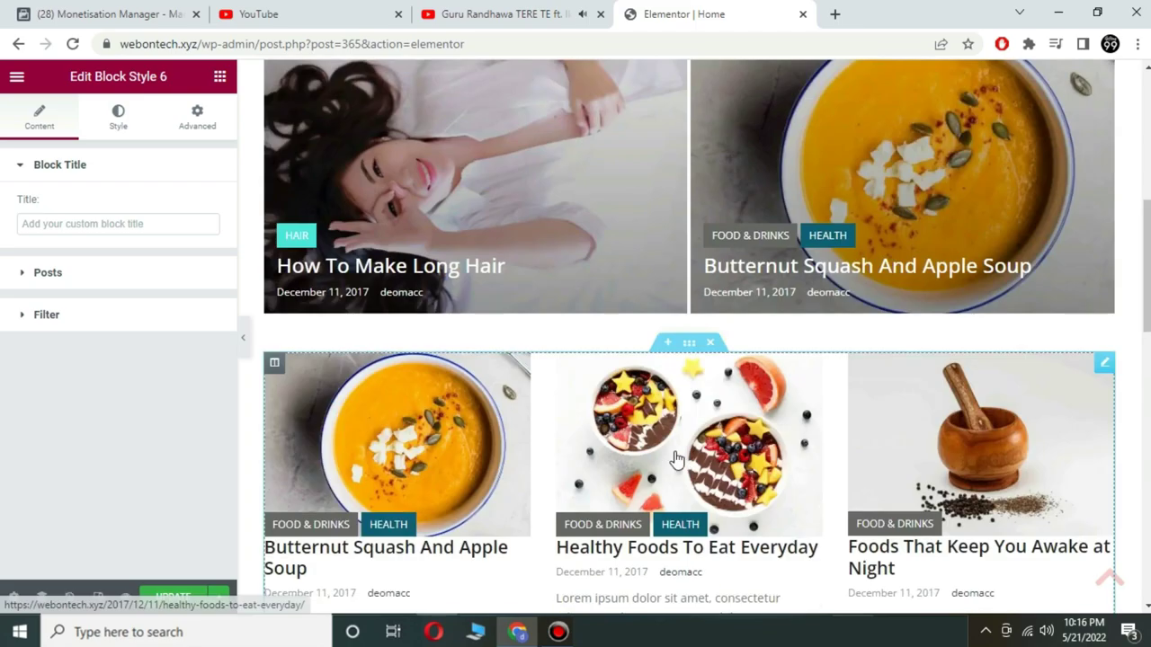
{"action": "scroll", "coordinate": [677, 459], "scroll_direction": "up", "scroll_amount": 5}
{"action": "scroll", "coordinate": [676, 458], "scroll_direction": "down", "scroll_amount": 8}
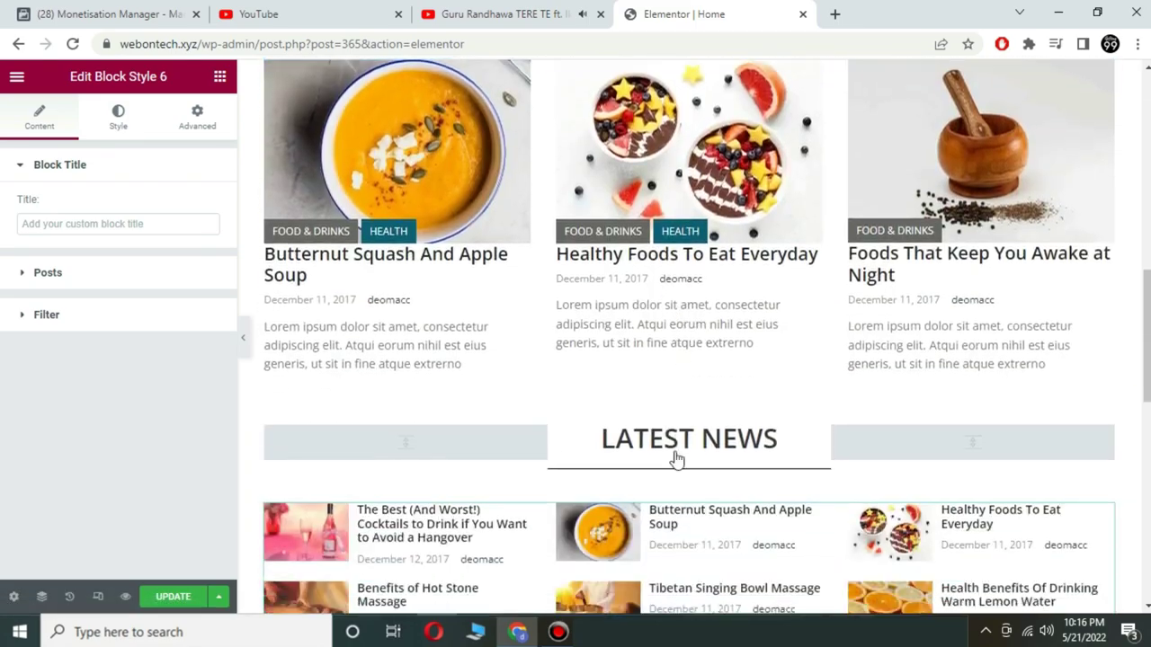
{"action": "scroll", "coordinate": [676, 458], "scroll_direction": "down", "scroll_amount": 3}
{"action": "scroll", "coordinate": [676, 459], "scroll_direction": "up", "scroll_amount": 8}
{"action": "scroll", "coordinate": [676, 459], "scroll_direction": "down", "scroll_amount": 6}
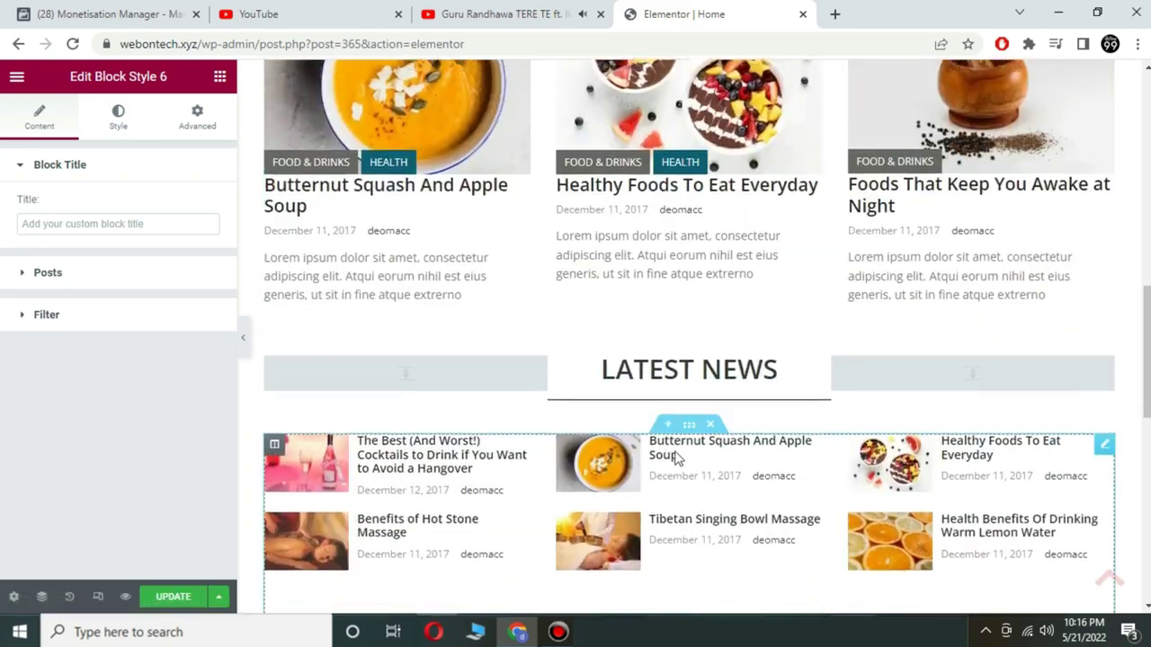
{"action": "scroll", "coordinate": [676, 459], "scroll_direction": "down", "scroll_amount": 4}
{"action": "left_click", "coordinate": [669, 445]}
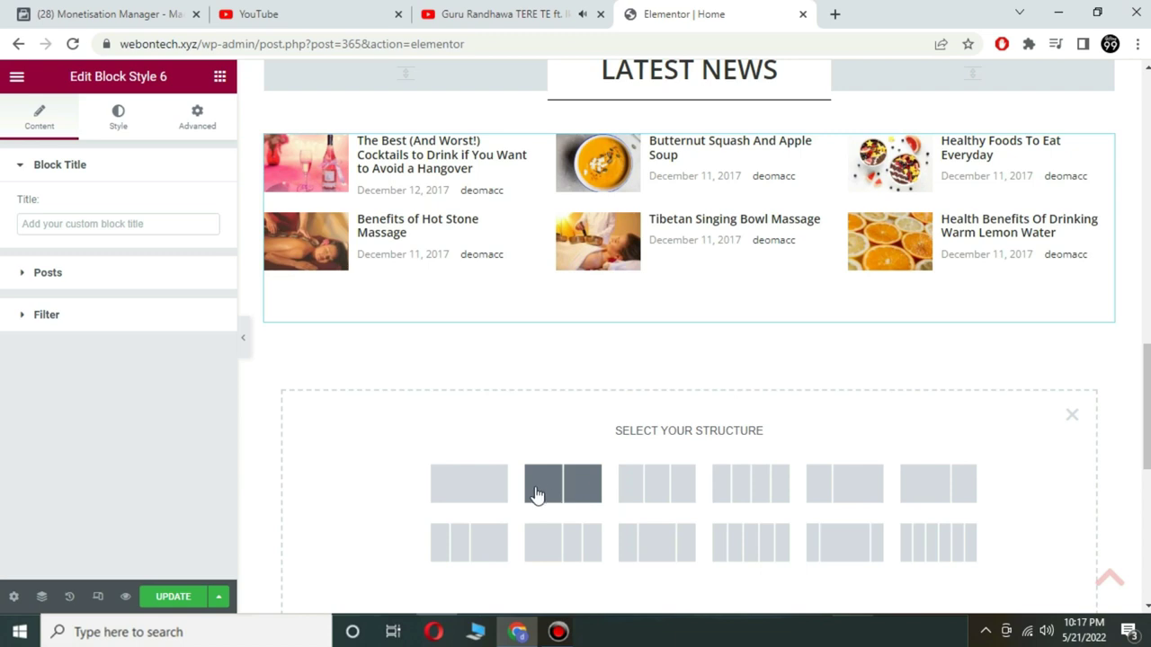
{"action": "left_click", "coordinate": [459, 499]}
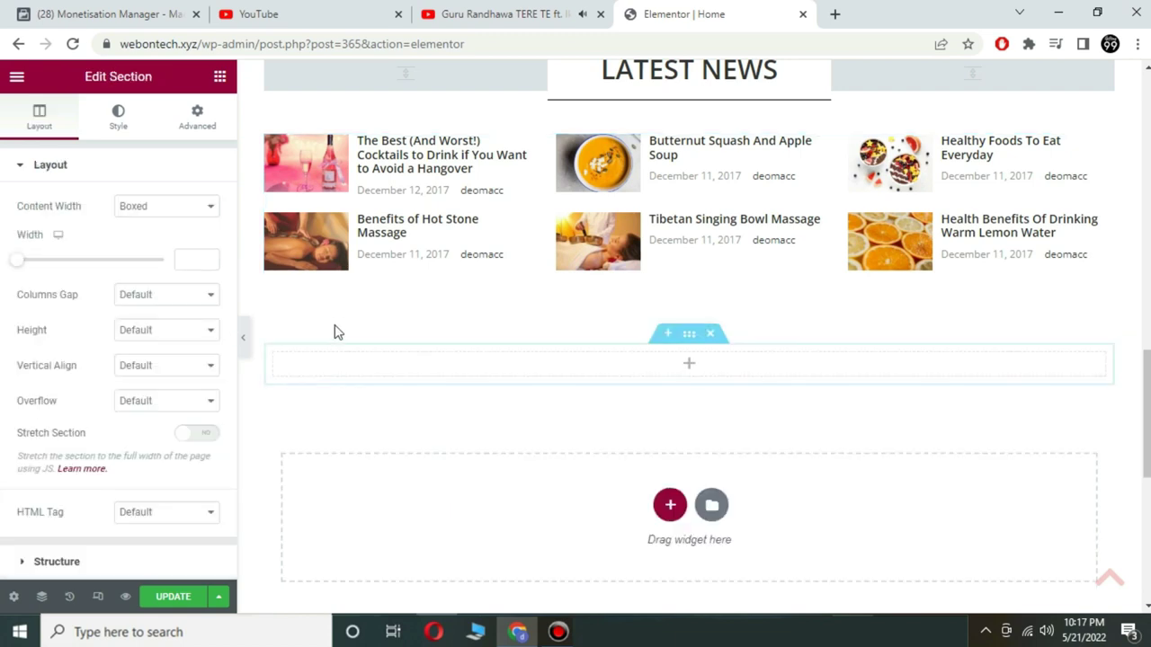
Step: Drop a Text Editor widget into the new section and replace its placeholder with 'Latest Blogs Here'
{"action": "left_click", "coordinate": [219, 77]}
{"action": "left_click_drag", "start_coordinate": [166, 353], "coordinate": [504, 357]}
{"action": "double_click", "coordinate": [518, 369]}
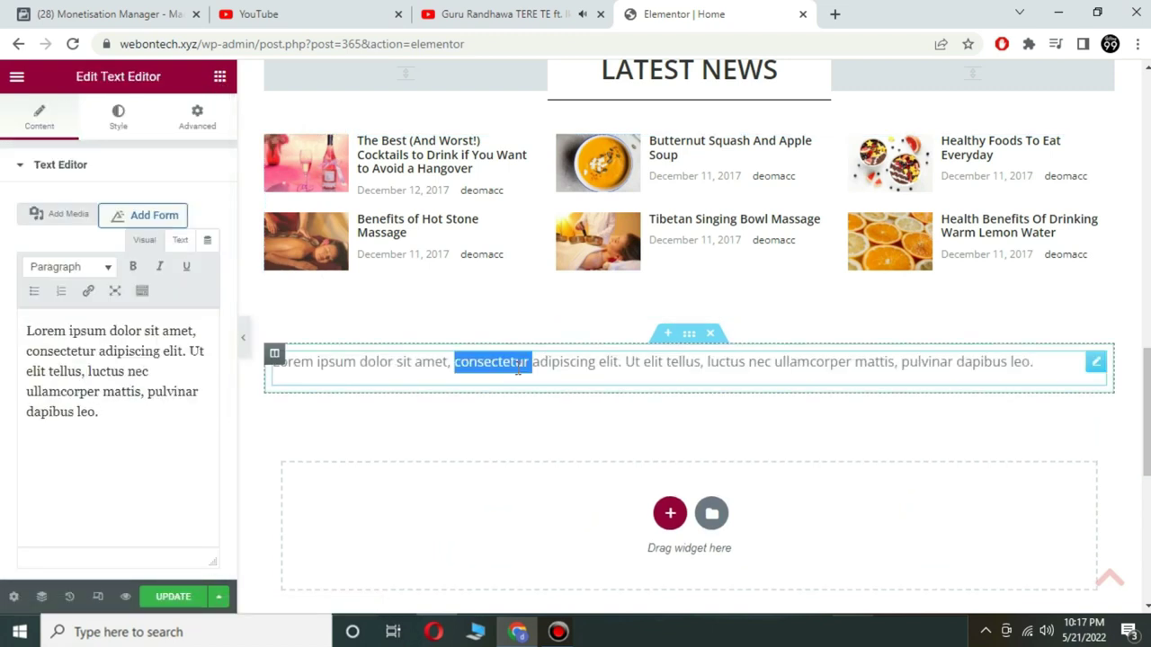
{"action": "triple_click", "coordinate": [518, 368]}
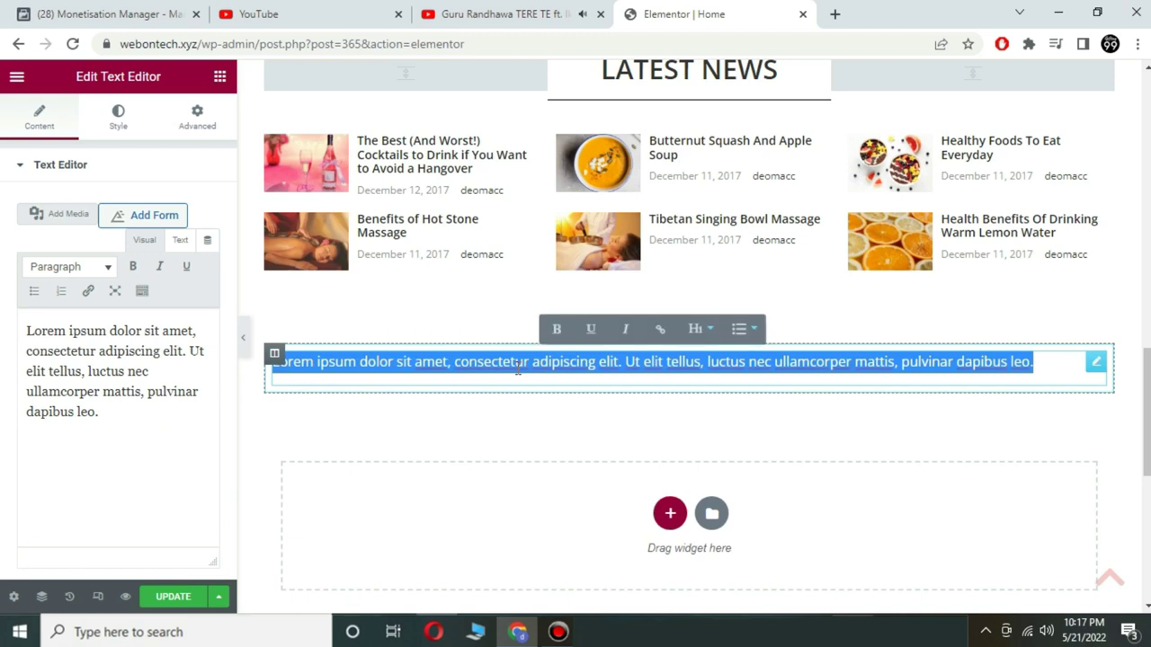
{"action": "type", "text": "Lates"}
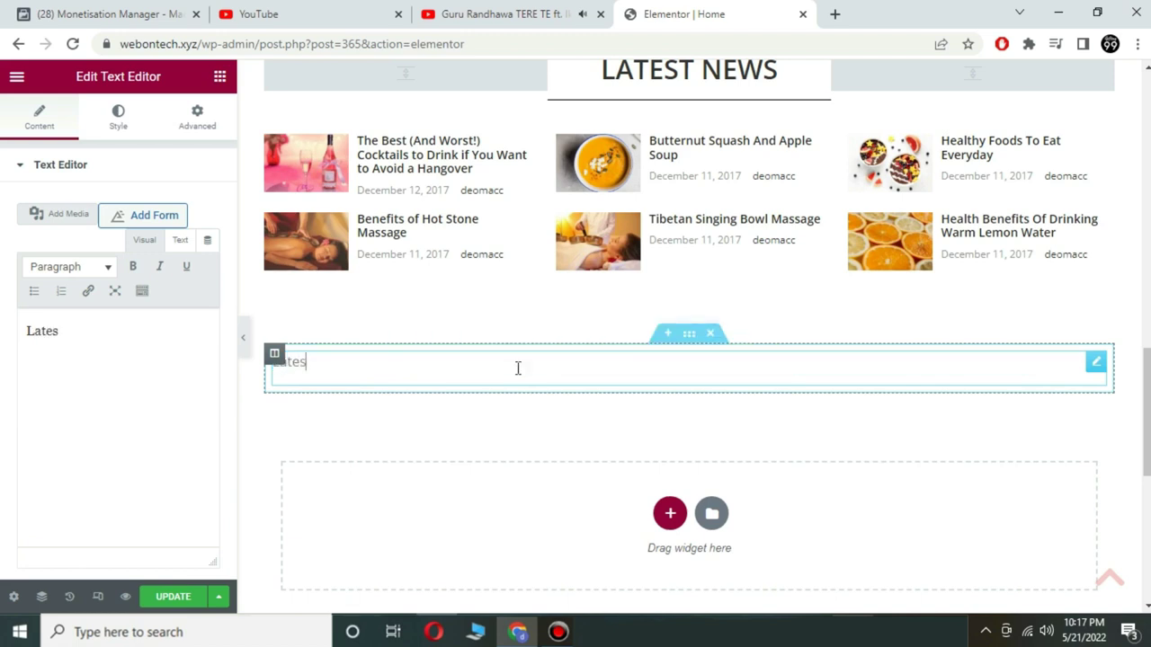
{"action": "type", "text": "t Bl"}
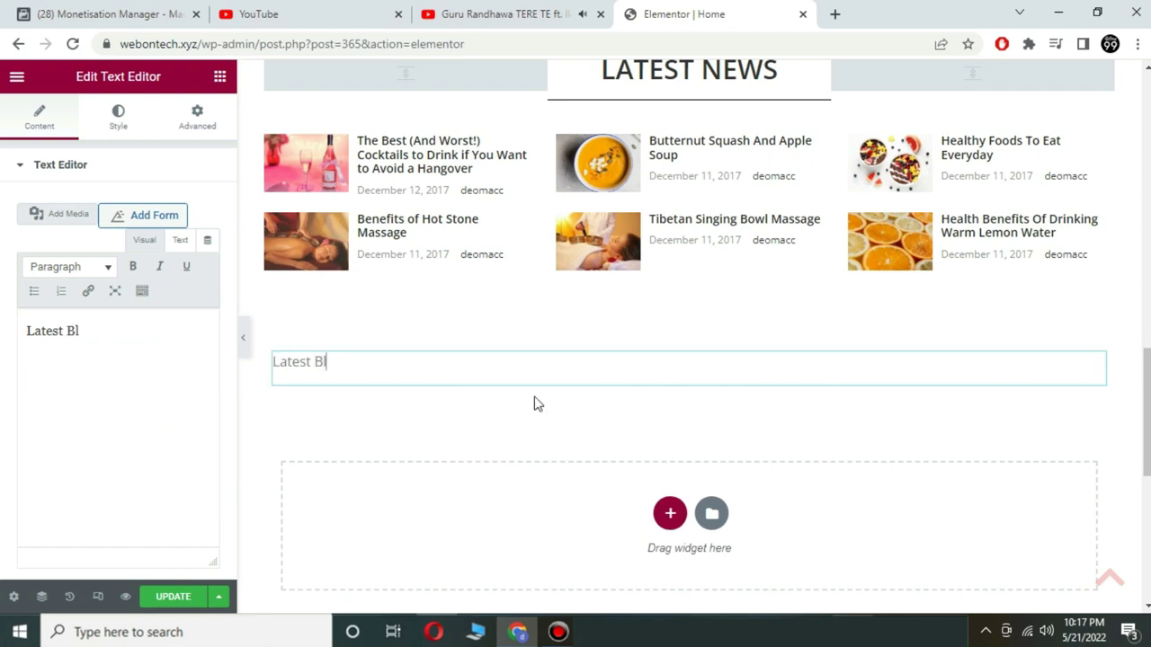
{"action": "type", "text": "ogs Here"}
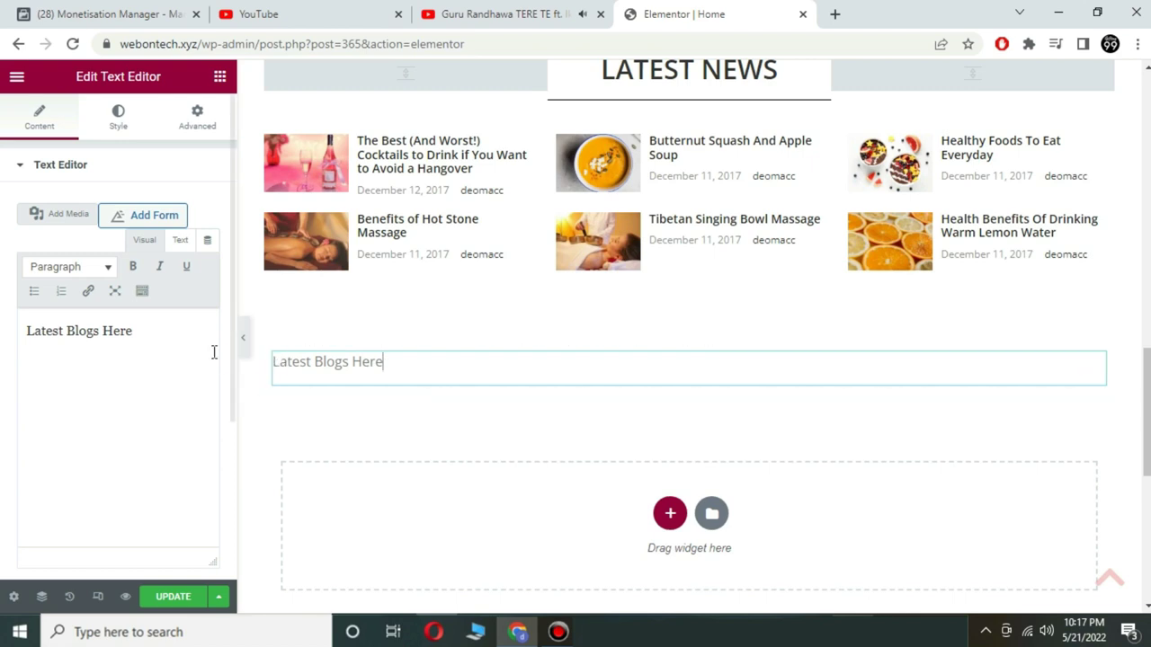
Step: Make the 'Latest Blogs Here' text bold and centre-aligned
{"action": "left_click_drag", "start_coordinate": [57, 373], "coordinate": [2, 366]}
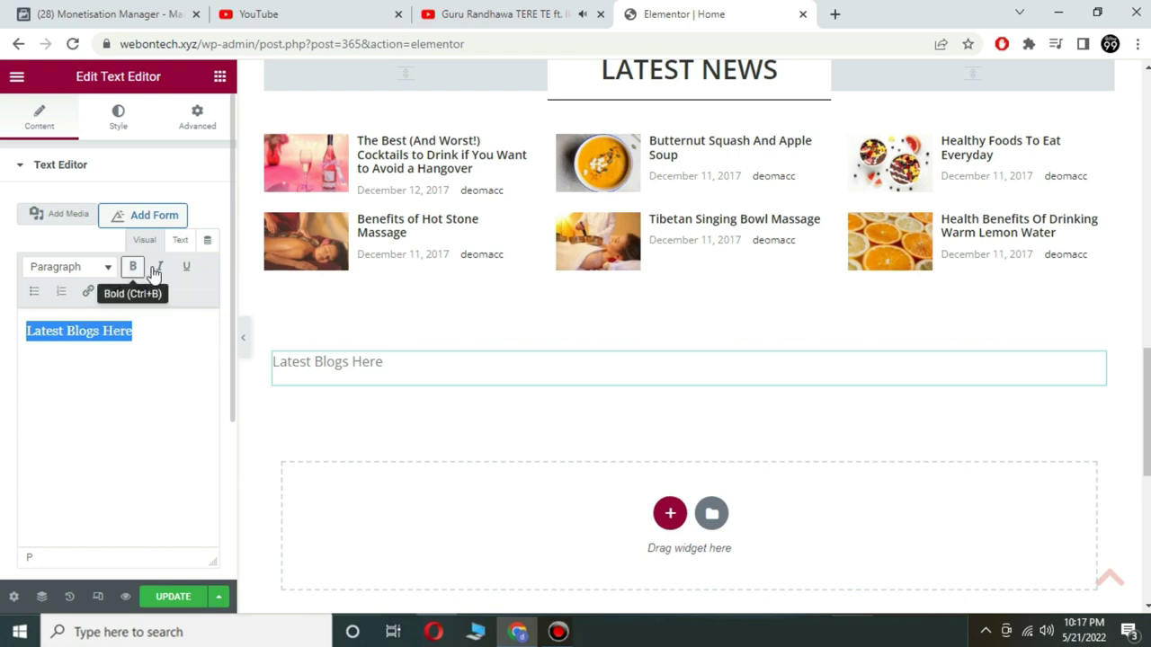
{"action": "left_click", "coordinate": [130, 272]}
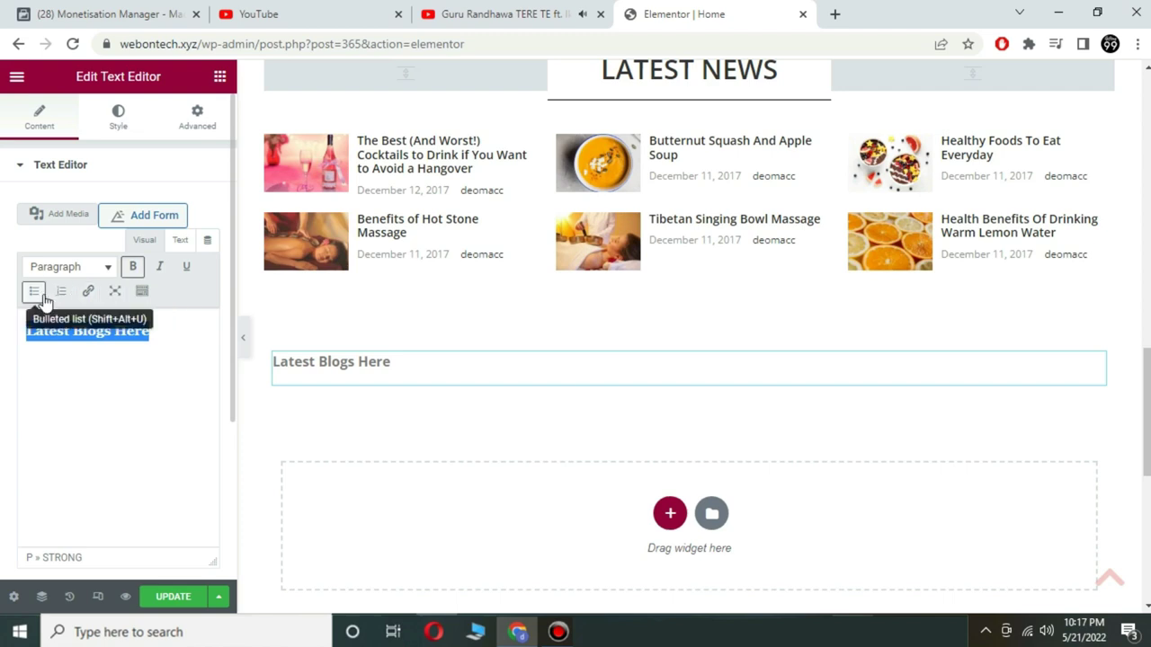
{"action": "left_click", "coordinate": [141, 293]}
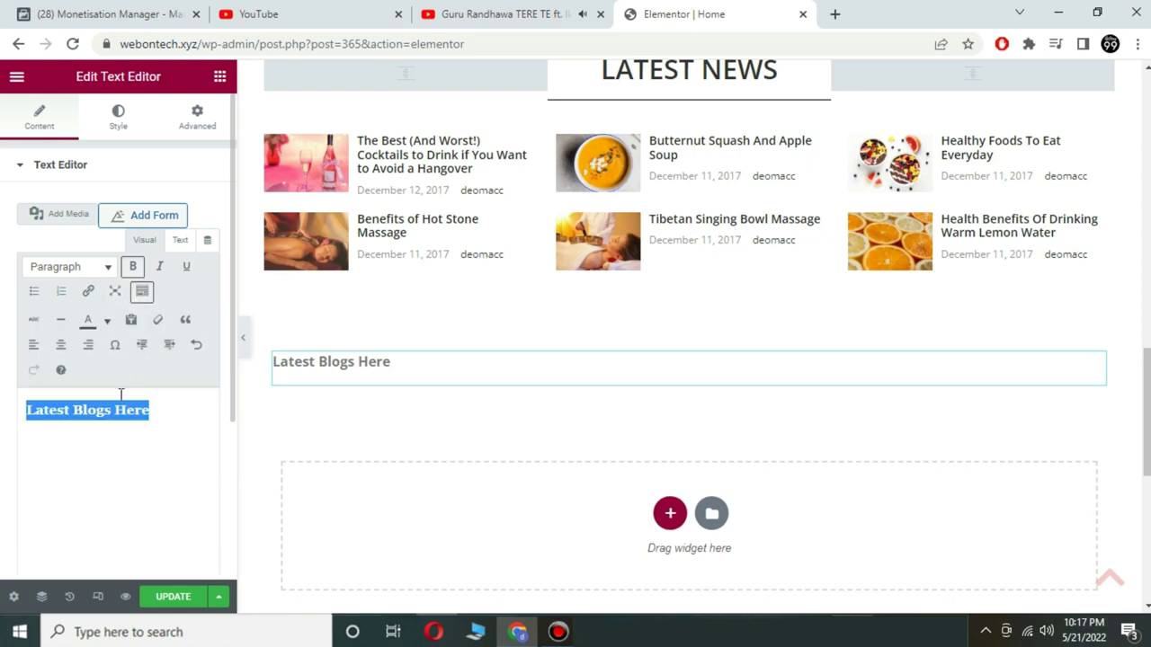
{"action": "left_click", "coordinate": [93, 352]}
{"action": "left_click", "coordinate": [61, 347]}
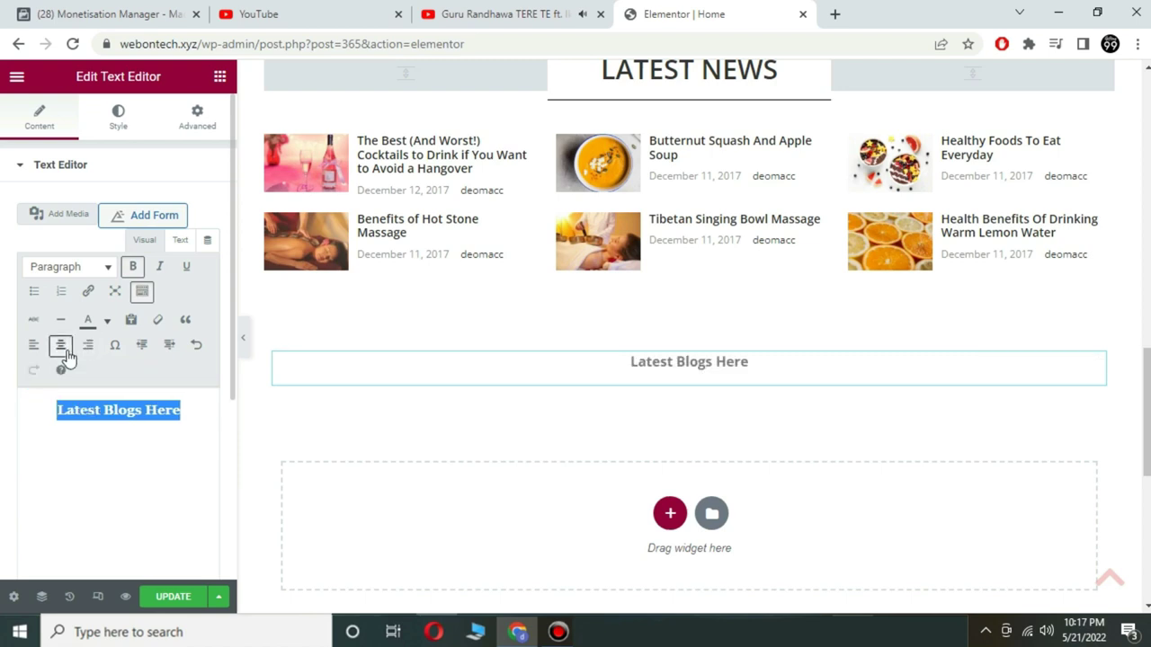
{"action": "double_click", "coordinate": [114, 474]}
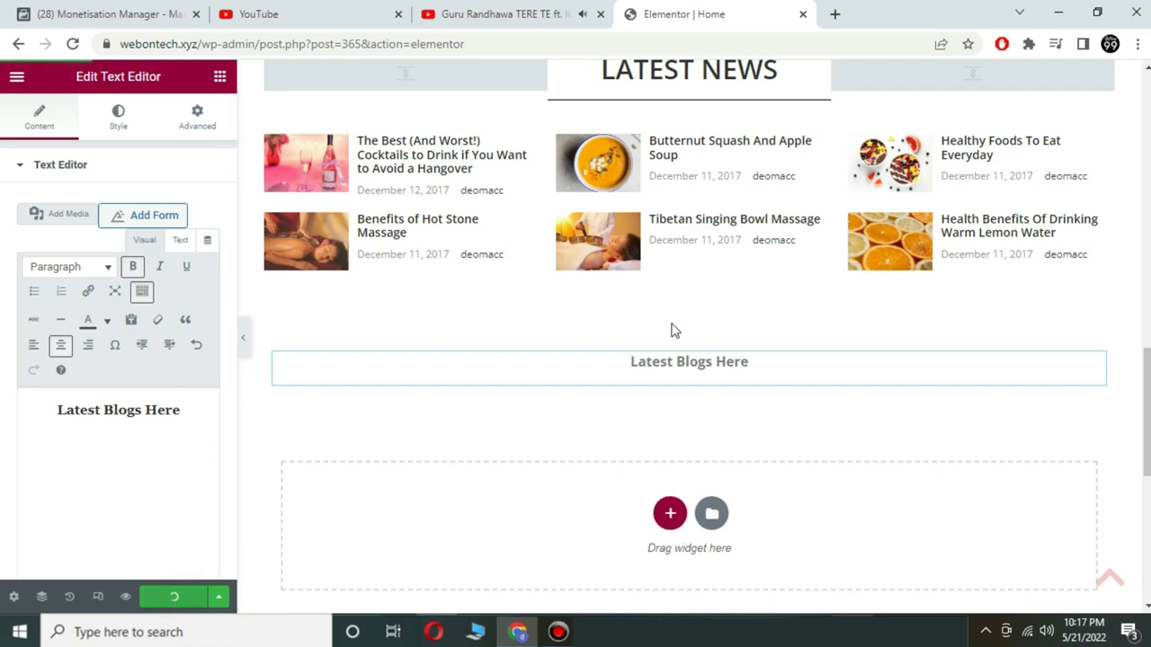
{"action": "scroll", "coordinate": [674, 331], "scroll_direction": "up", "scroll_amount": 10}
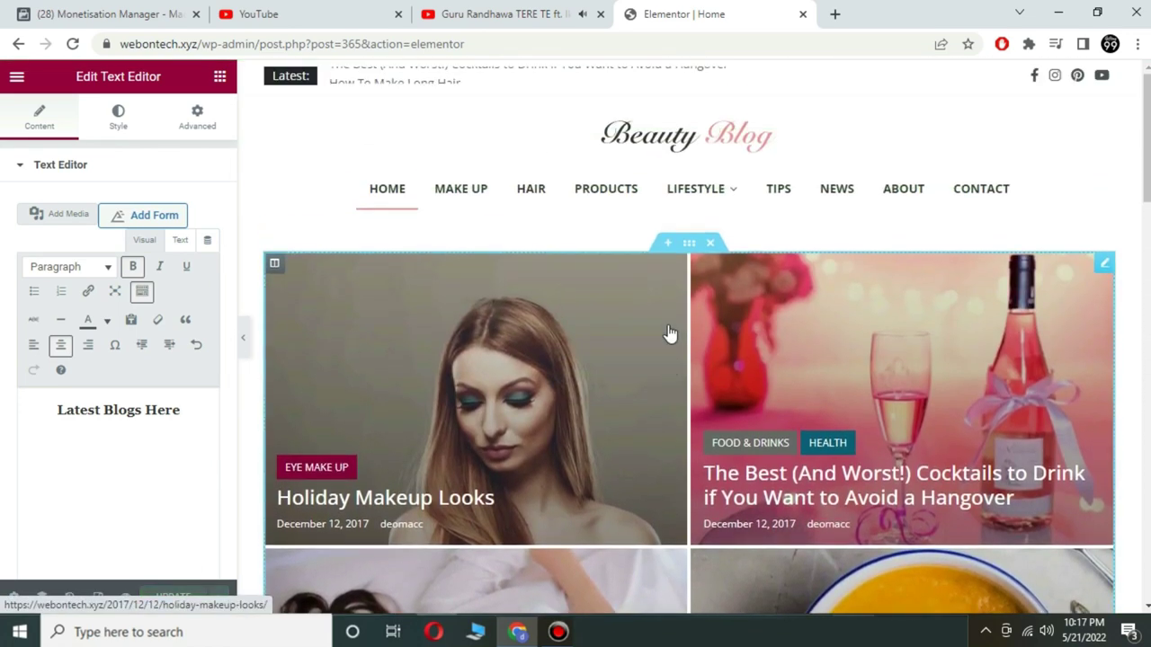
Step: Leave the Elementor editor by trimming the address to wp-admin/ to reach the dashboard
{"action": "scroll", "coordinate": [637, 333], "scroll_direction": "down", "scroll_amount": 8}
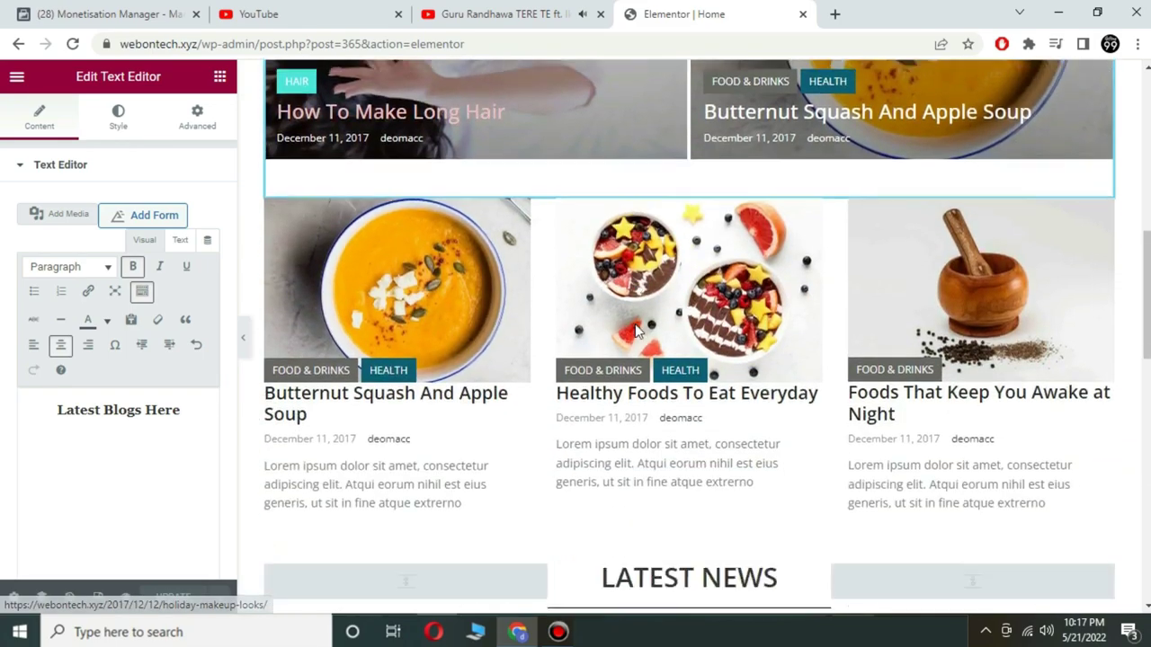
{"action": "scroll", "coordinate": [635, 330], "scroll_direction": "down", "scroll_amount": 5}
{"action": "scroll", "coordinate": [635, 331], "scroll_direction": "up", "scroll_amount": 10}
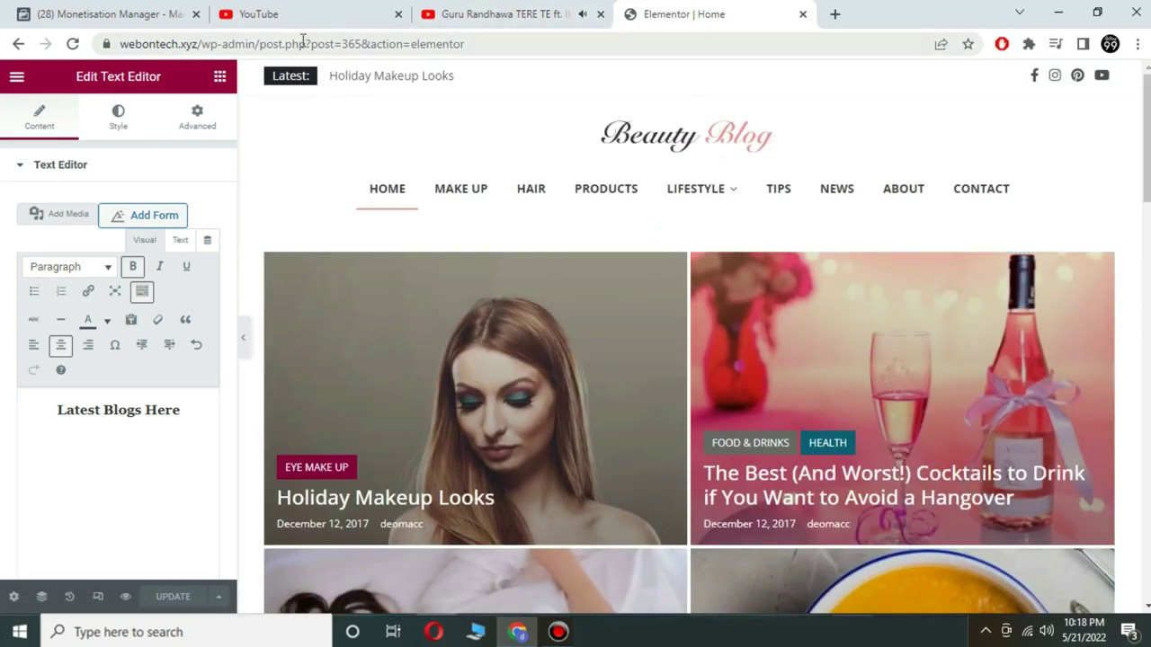
{"action": "left_click_drag", "start_coordinate": [261, 47], "coordinate": [715, 38]}
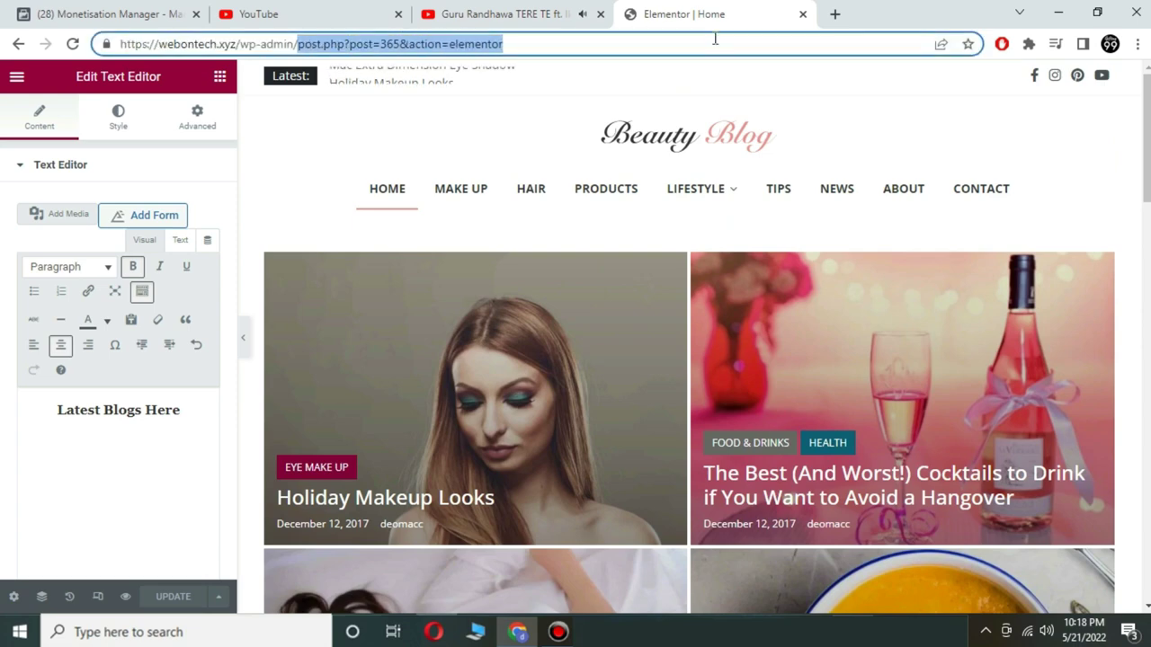
{"action": "key", "text": "BackSpace"}
{"action": "key", "text": "Return"}
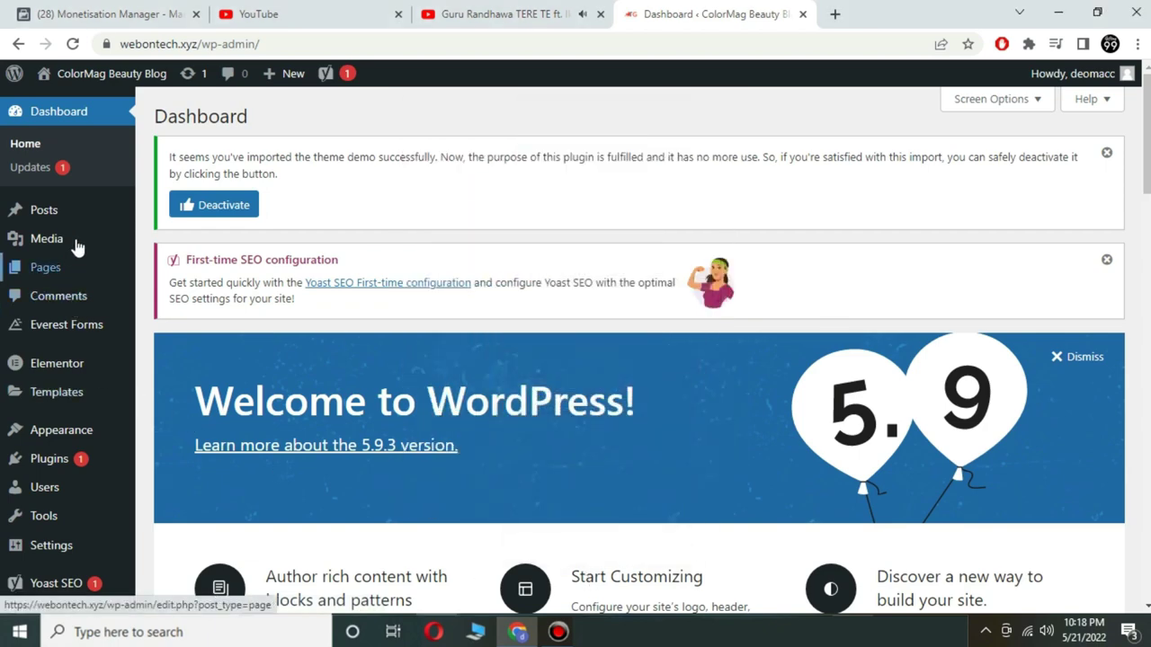
Step: Select all posts and move them to Trash with the bulk action, leaving the list empty
{"action": "mouse_move", "coordinate": [79, 221]}
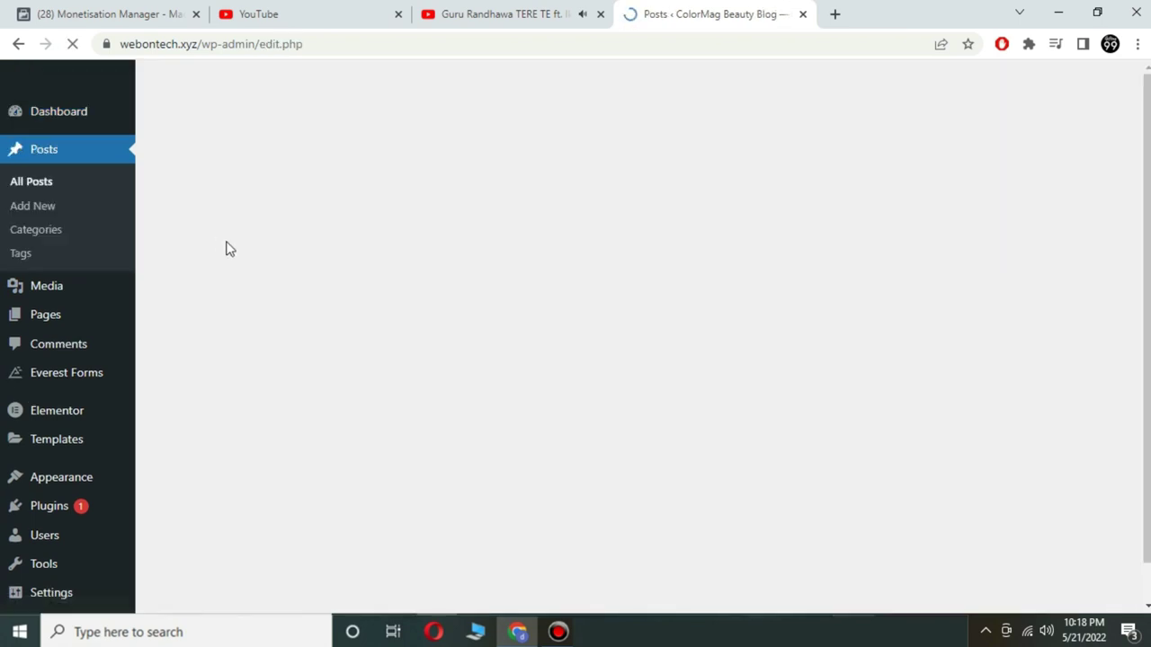
{"action": "scroll", "coordinate": [387, 349], "scroll_direction": "down", "scroll_amount": 5}
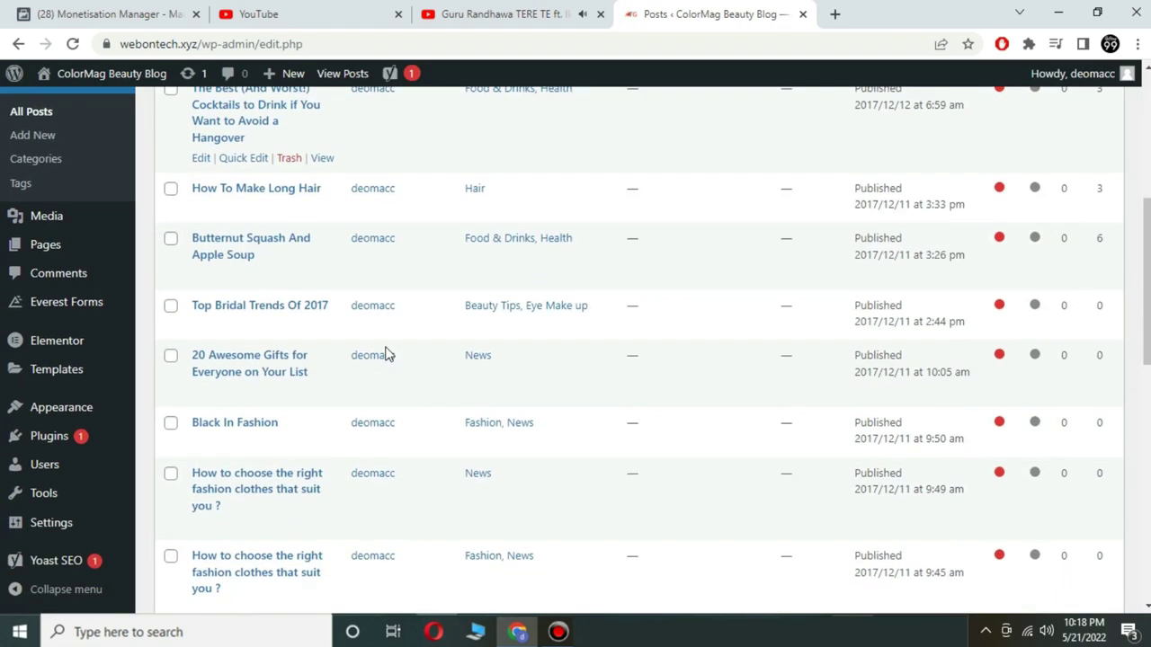
{"action": "scroll", "coordinate": [386, 349], "scroll_direction": "up", "scroll_amount": 3}
{"action": "scroll", "coordinate": [387, 351], "scroll_direction": "down", "scroll_amount": 10}
{"action": "scroll", "coordinate": [386, 351], "scroll_direction": "up", "scroll_amount": 15}
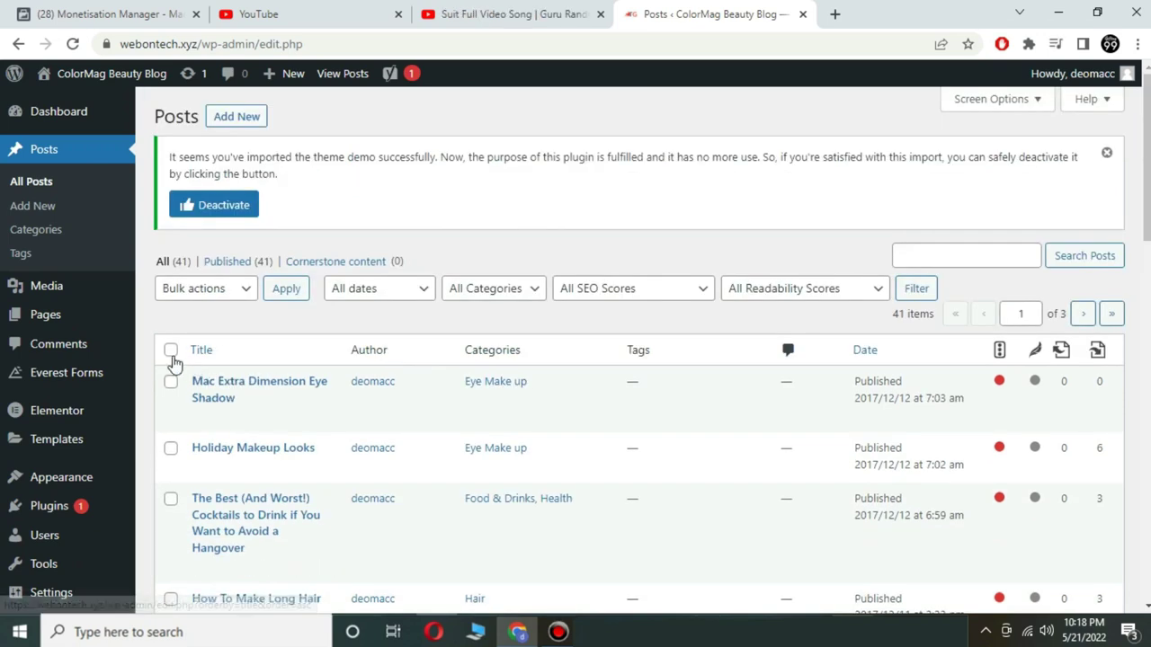
{"action": "left_click", "coordinate": [170, 349]}
{"action": "left_click", "coordinate": [217, 302]}
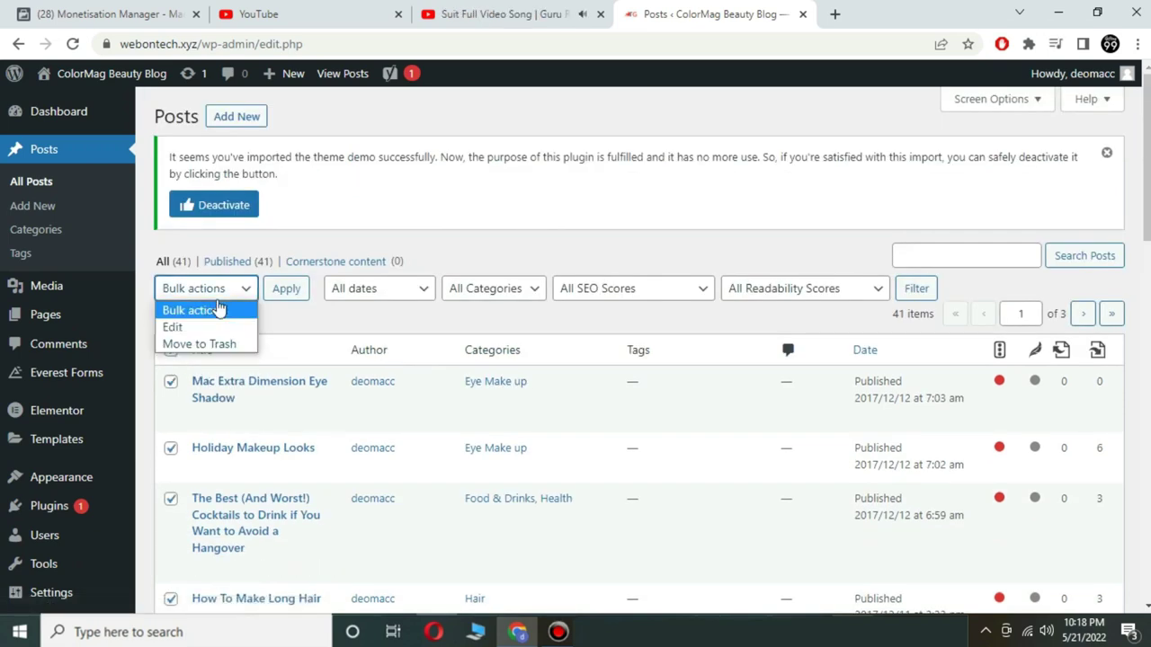
{"action": "left_click", "coordinate": [225, 346]}
{"action": "left_click", "coordinate": [284, 300]}
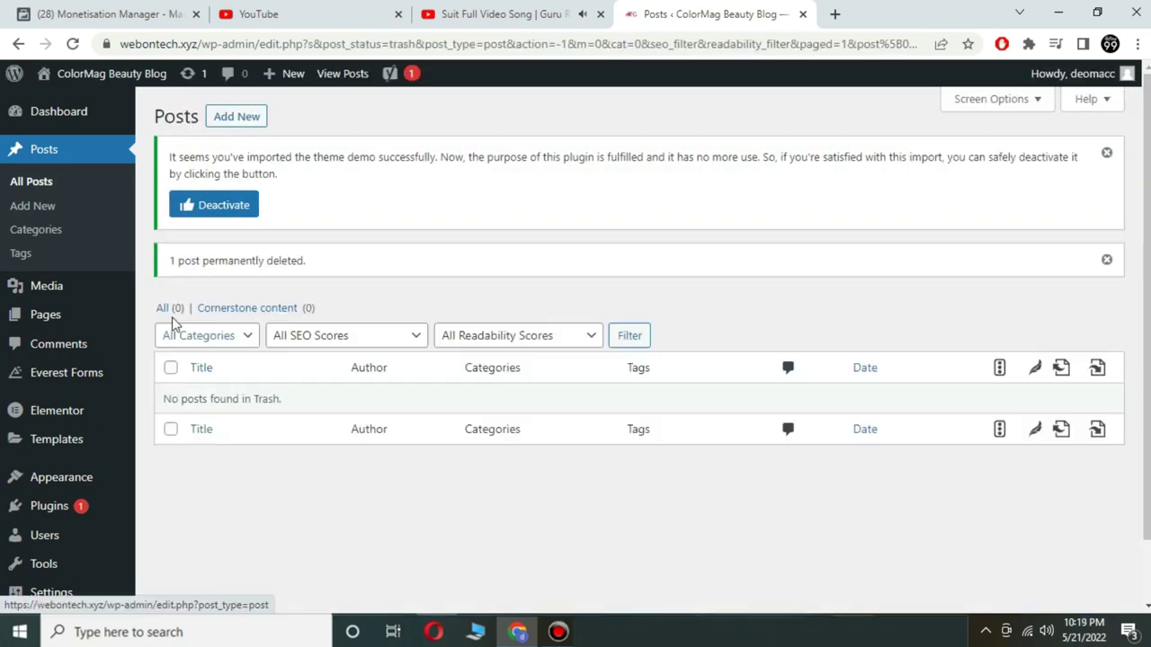
{"action": "left_click", "coordinate": [164, 308]}
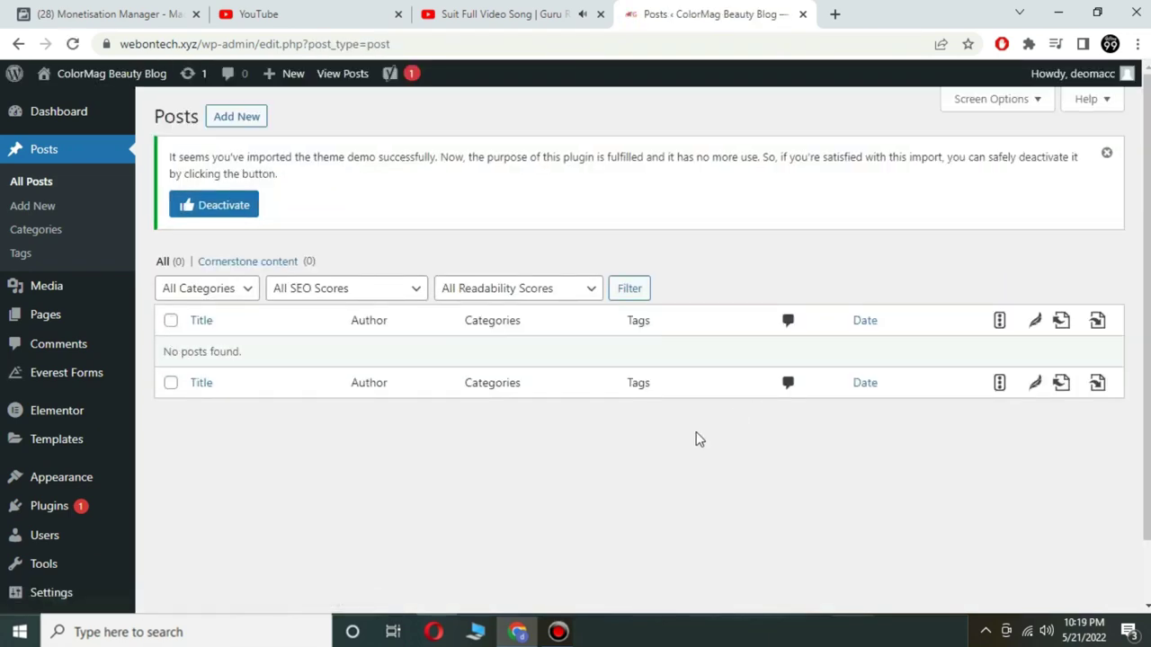
{"action": "scroll", "coordinate": [682, 532], "scroll_direction": "down", "scroll_amount": 2}
{"action": "left_click", "coordinate": [112, 73]}
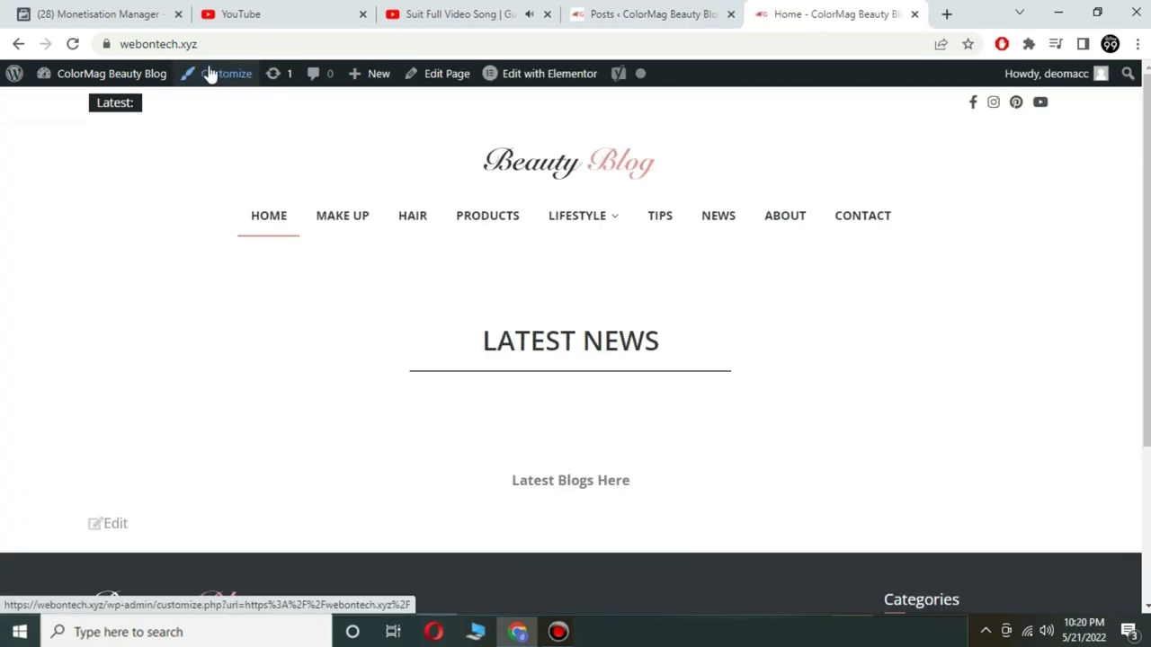
Step: Open the Customizer's site logo settings and browse the Media Library without changing the logo
{"action": "left_click", "coordinate": [209, 73]}
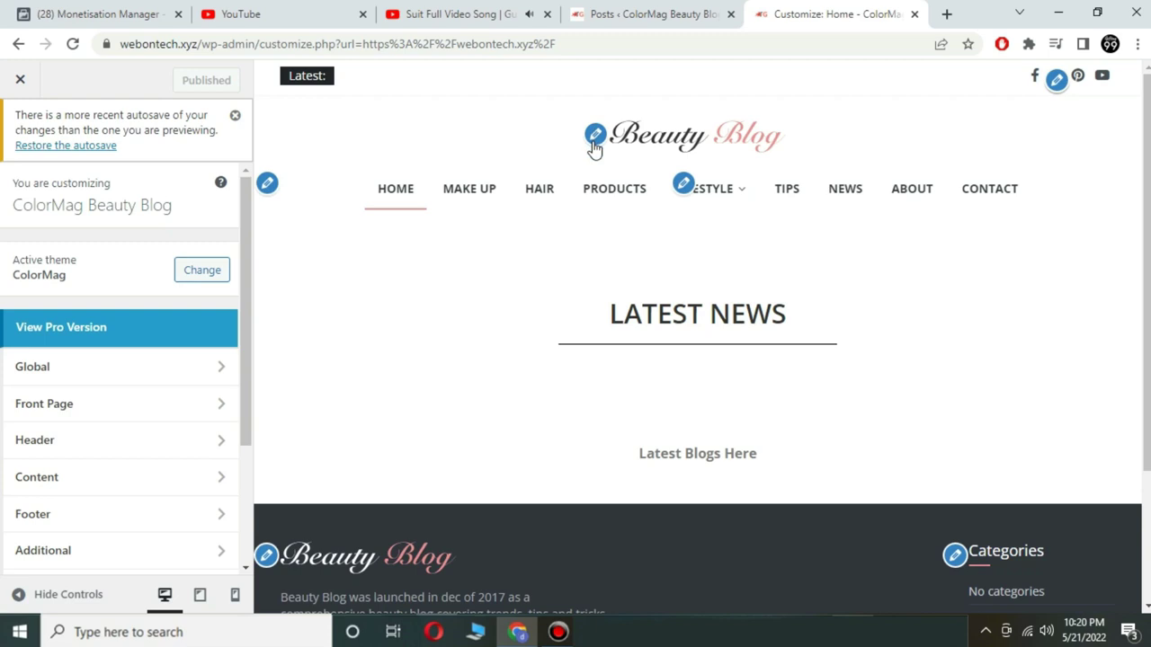
{"action": "left_click", "coordinate": [594, 137]}
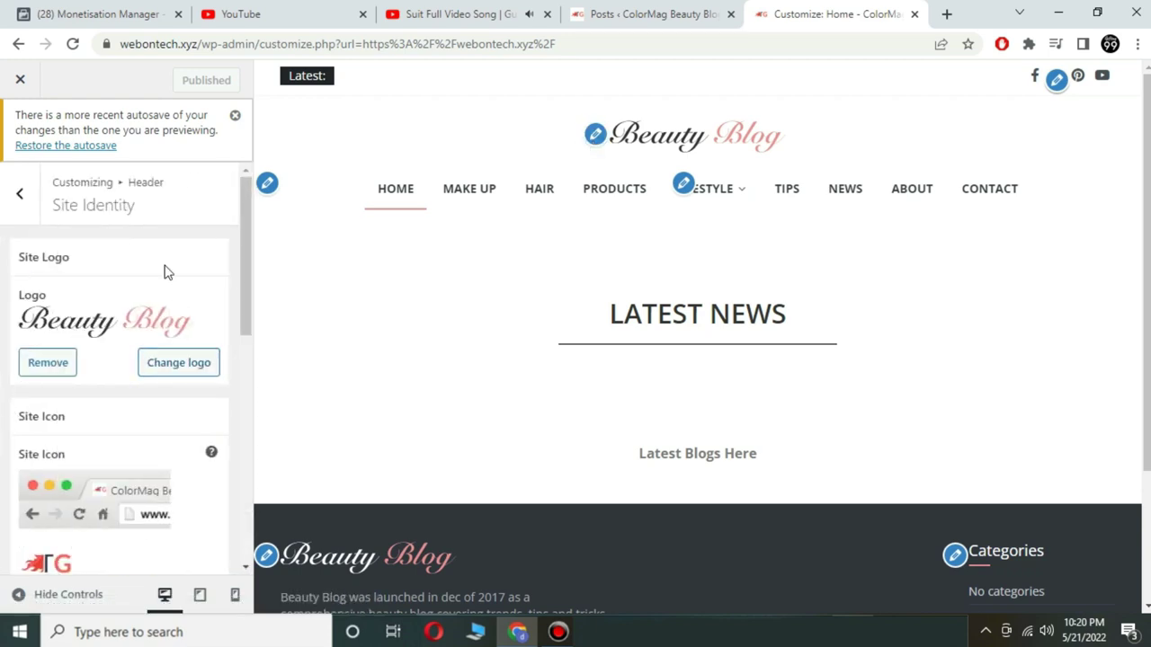
{"action": "left_click", "coordinate": [178, 363]}
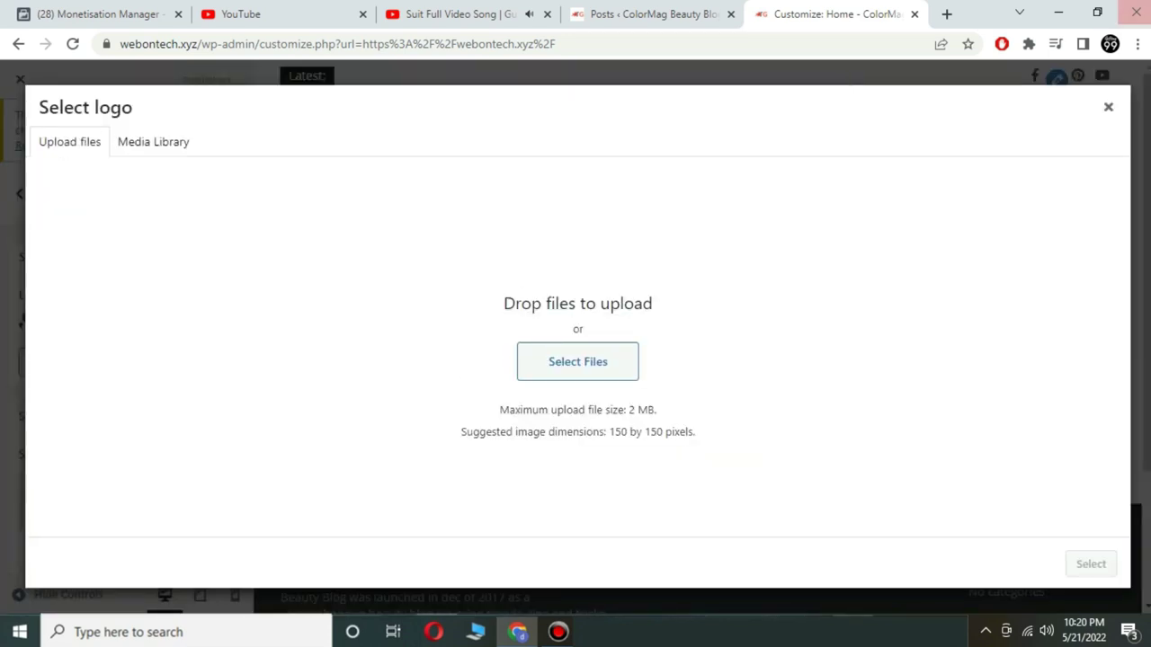
{"action": "left_click", "coordinate": [165, 157]}
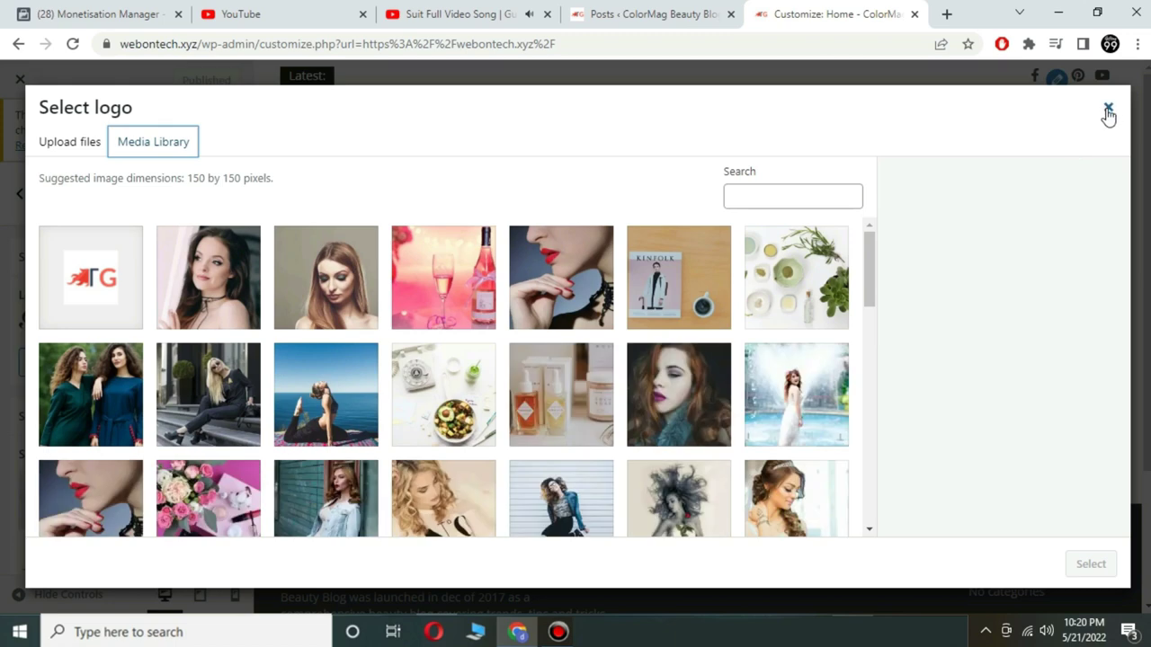
{"action": "left_click", "coordinate": [1108, 109]}
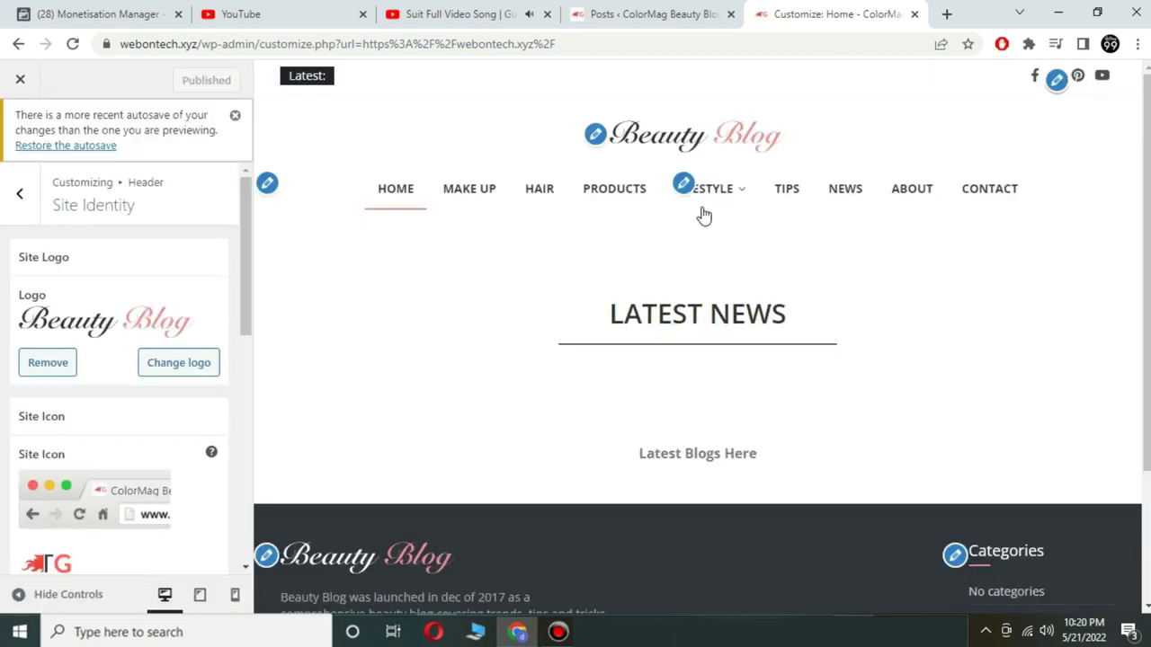
{"action": "left_click", "coordinate": [684, 184]}
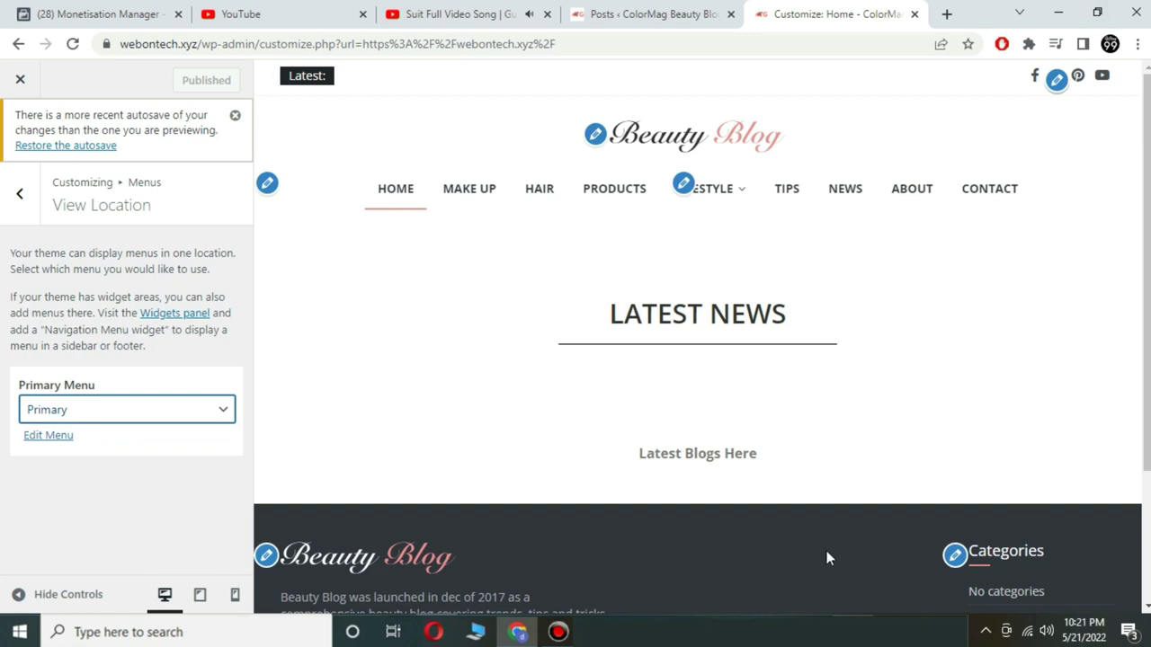
{"action": "left_click", "coordinate": [267, 557]}
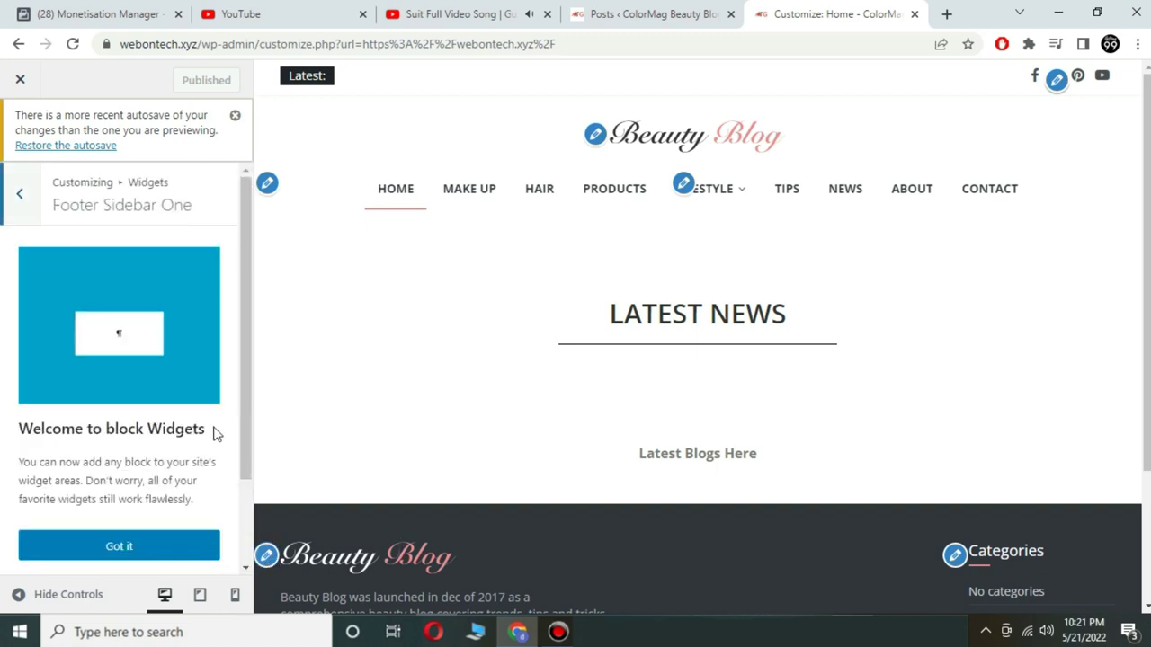
{"action": "left_click", "coordinate": [117, 553]}
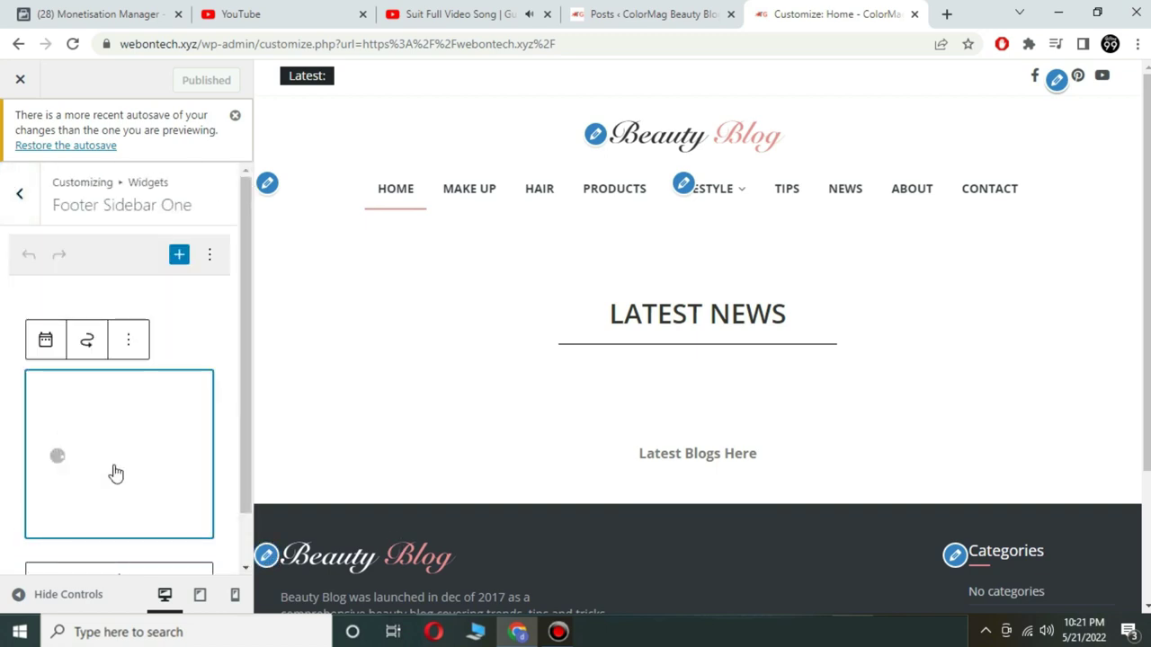
{"action": "scroll", "coordinate": [113, 422], "scroll_direction": "down", "scroll_amount": 4}
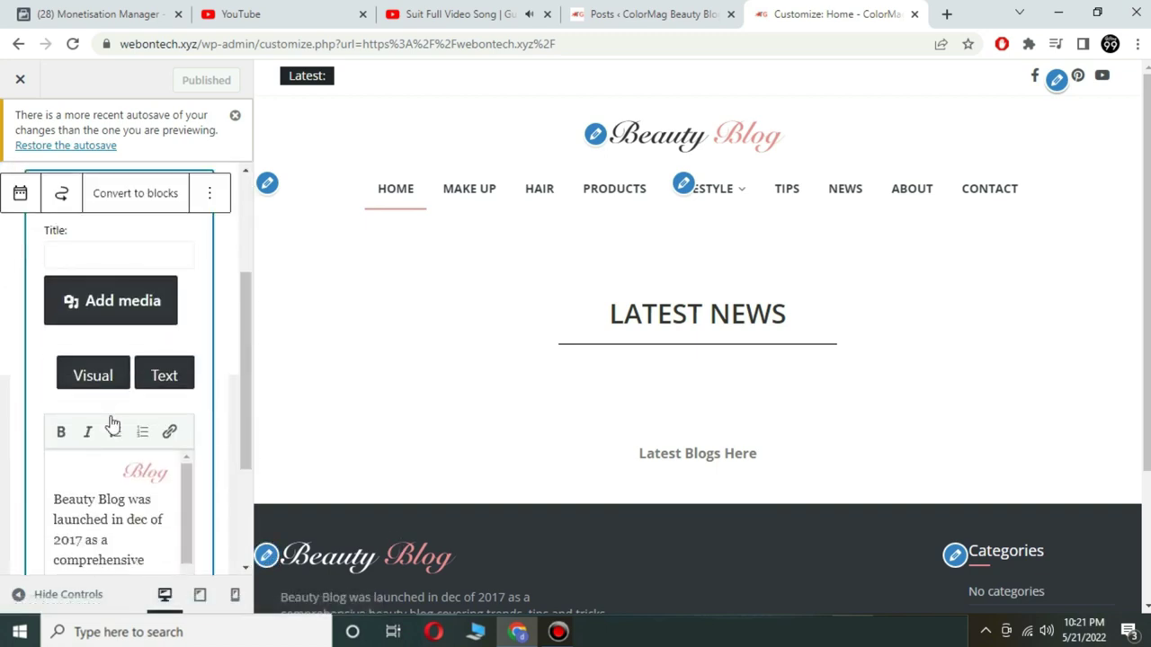
{"action": "scroll", "coordinate": [367, 477], "scroll_direction": "down", "scroll_amount": 2}
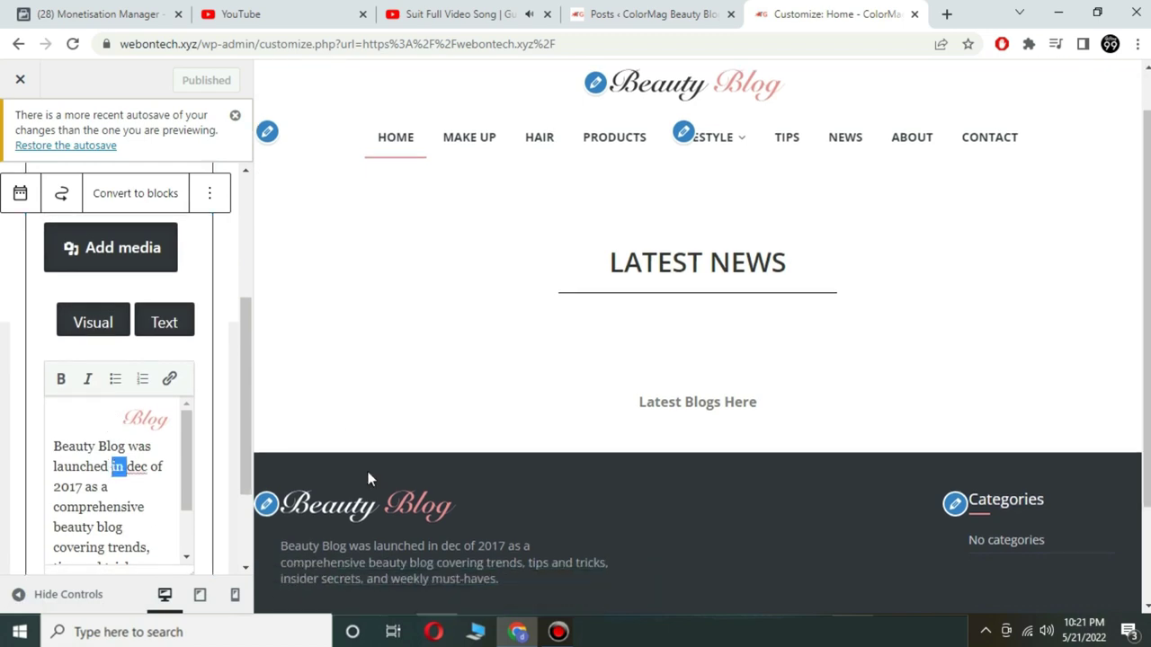
{"action": "triple_click", "coordinate": [377, 451]}
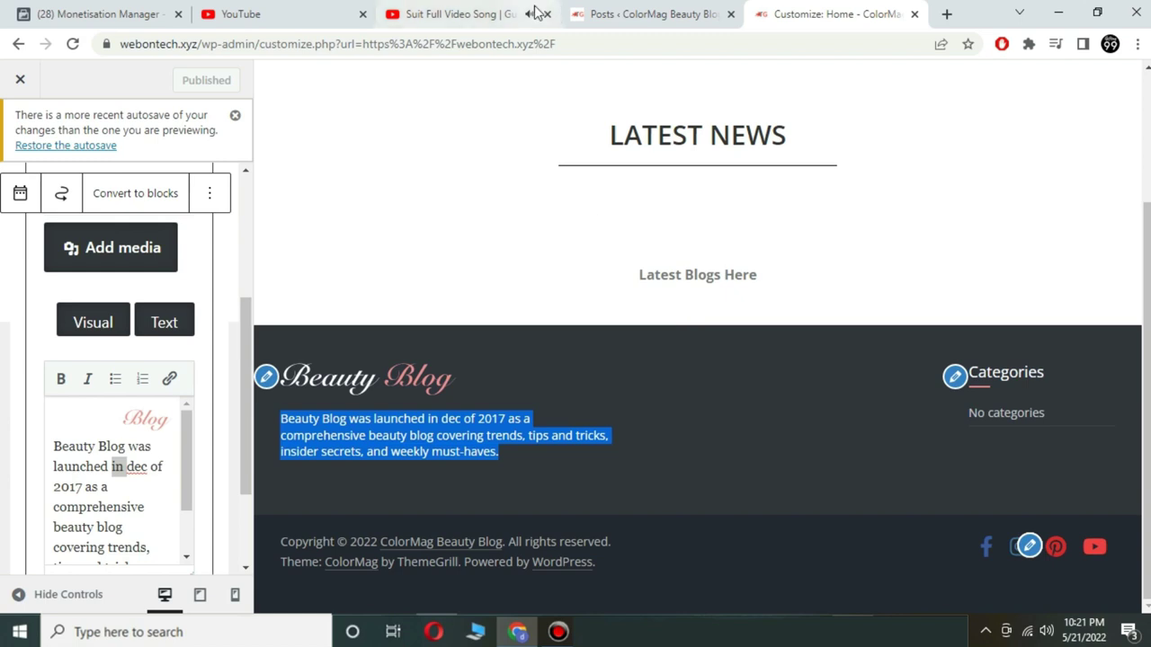
{"action": "scroll", "coordinate": [661, 310], "scroll_direction": "up", "scroll_amount": 1}
{"action": "scroll", "coordinate": [661, 303], "scroll_direction": "up", "scroll_amount": 1}
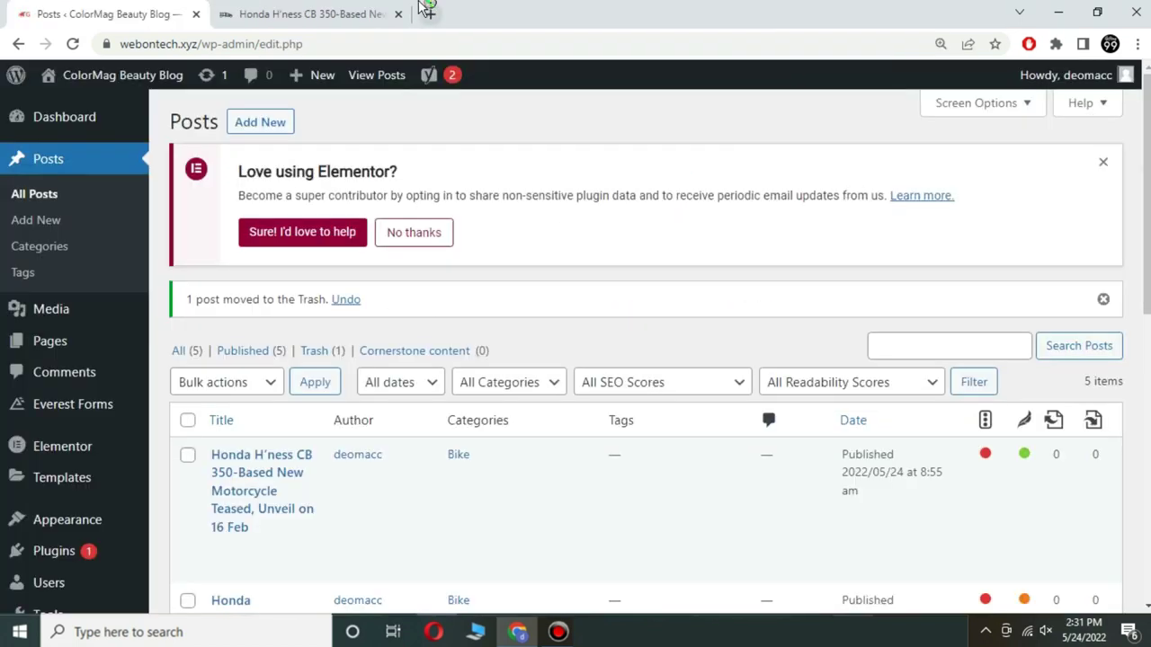
Step: Dismiss the Elementor opt-in notice and open the first Bike post for editing
{"action": "scroll", "coordinate": [435, 235], "scroll_direction": "down", "scroll_amount": 6}
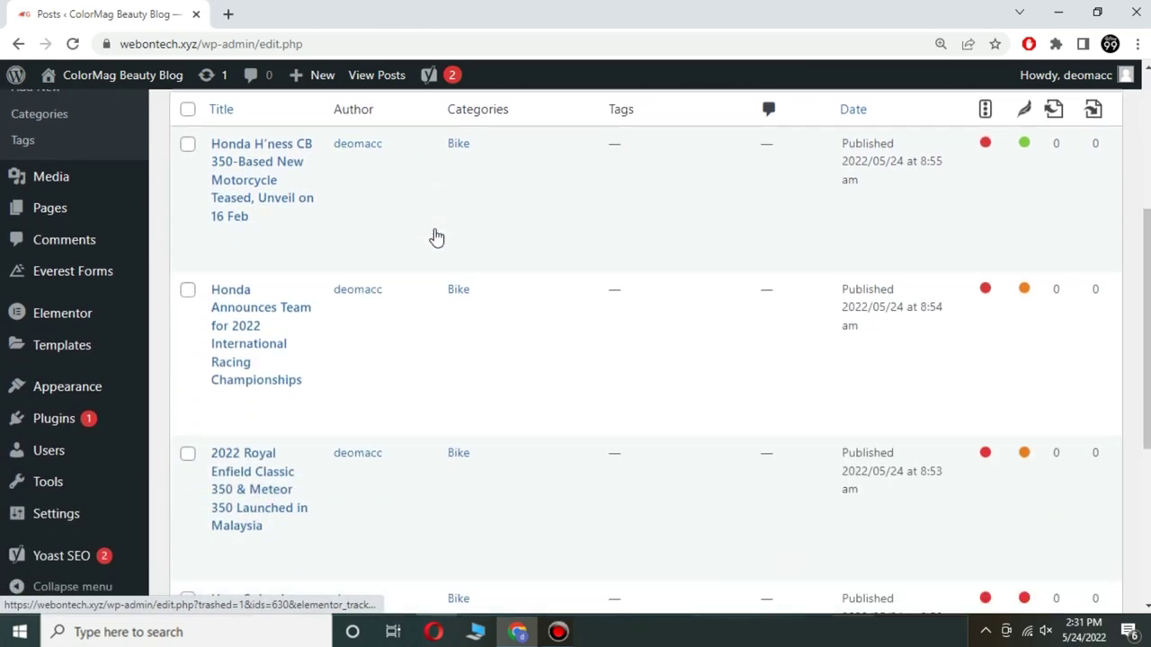
{"action": "scroll", "coordinate": [435, 235], "scroll_direction": "up", "scroll_amount": 2}
{"action": "scroll", "coordinate": [435, 235], "scroll_direction": "up", "scroll_amount": 4}
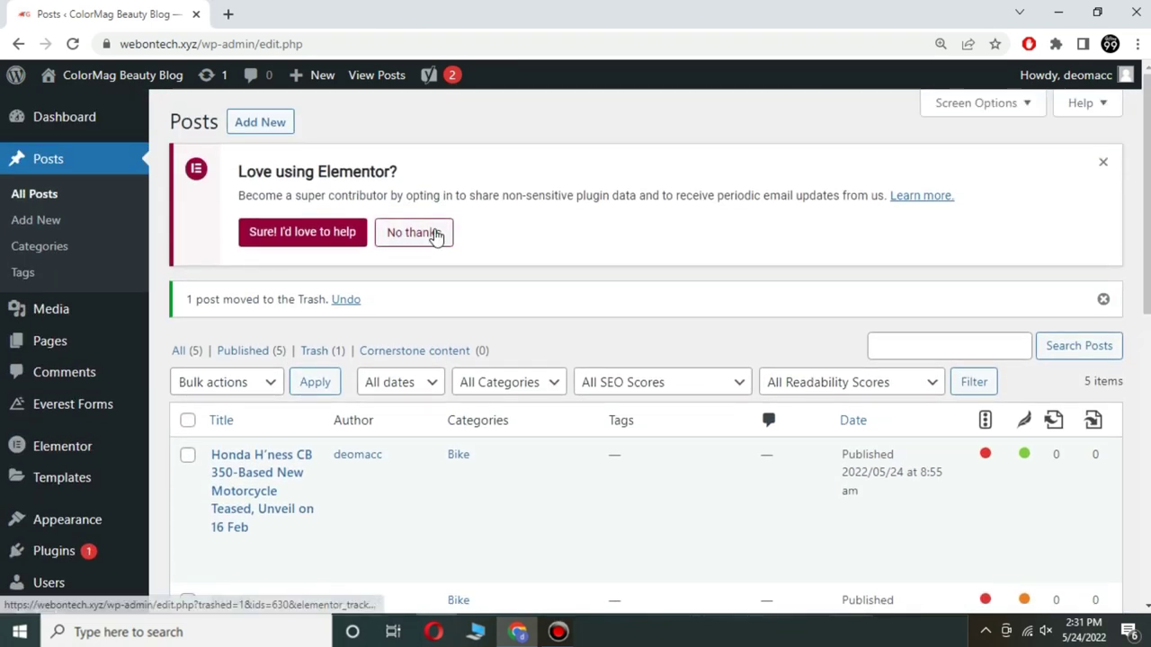
{"action": "left_click", "coordinate": [436, 235]}
{"action": "scroll", "coordinate": [435, 235], "scroll_direction": "down", "scroll_amount": 2}
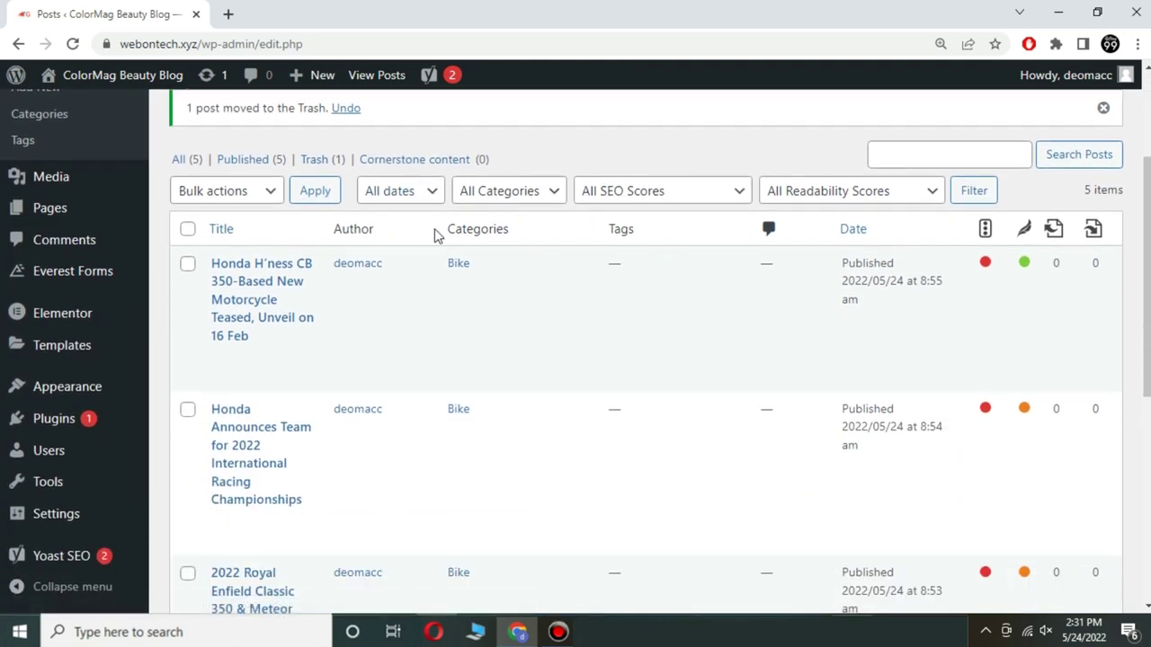
{"action": "left_click", "coordinate": [222, 358]}
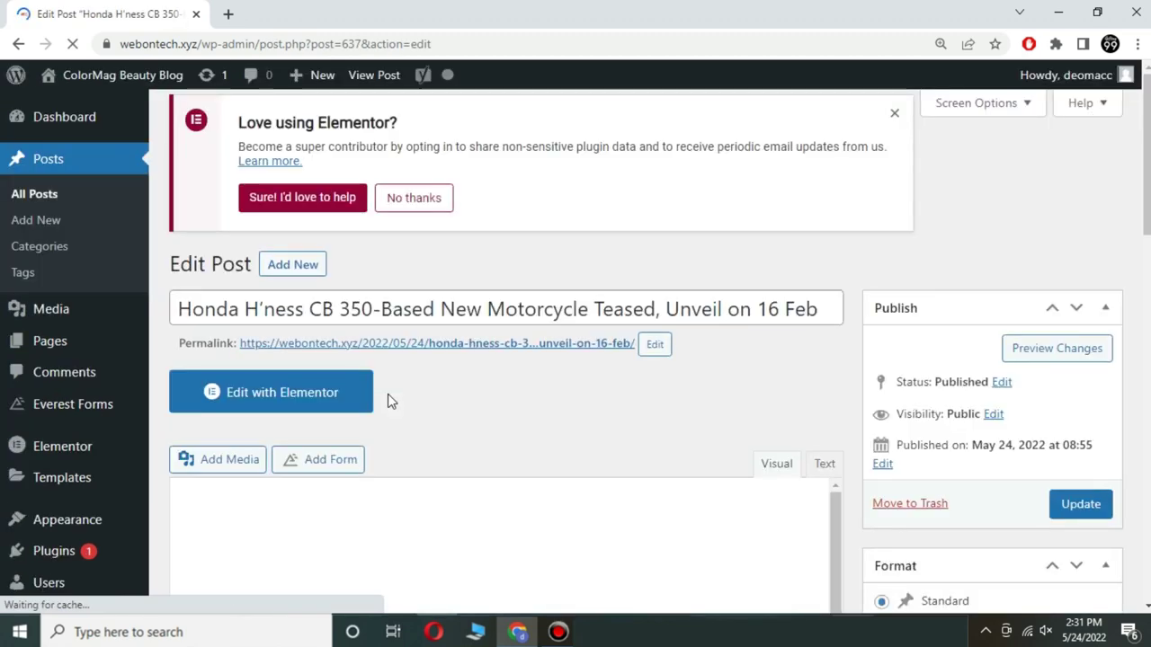
Step: Review the post's title, body paragraphs and Yoast SEO keyphrase, preview and meta description
{"action": "left_click", "coordinate": [505, 309]}
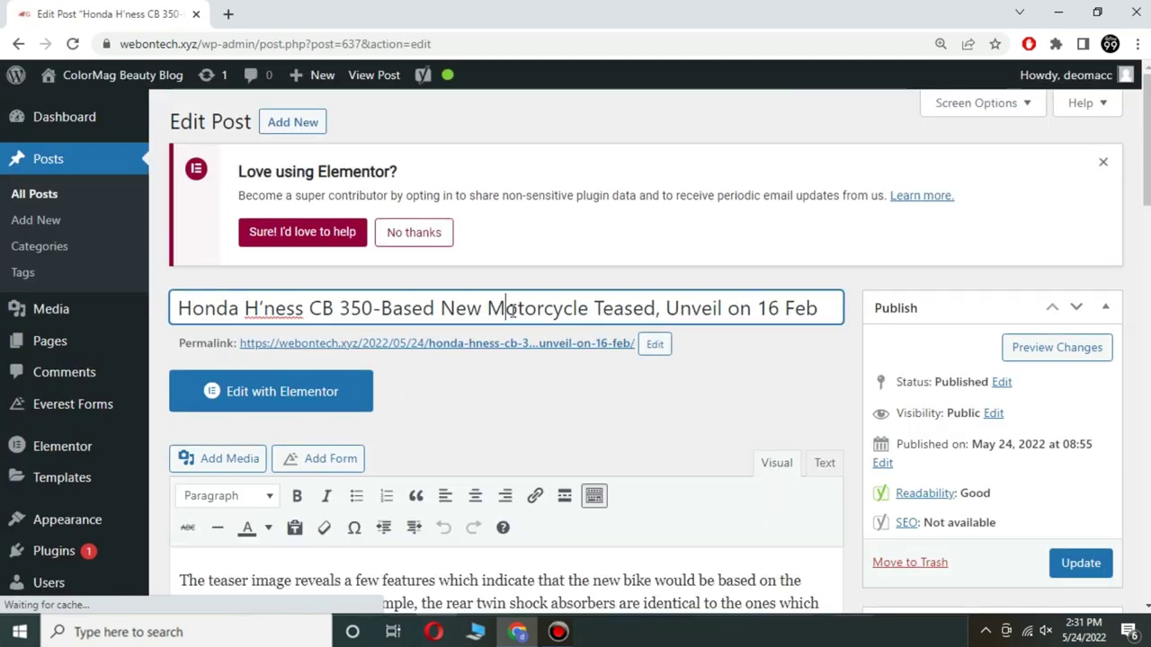
{"action": "key", "text": "ctrl+a"}
{"action": "scroll", "coordinate": [548, 432], "scroll_direction": "down", "scroll_amount": 3}
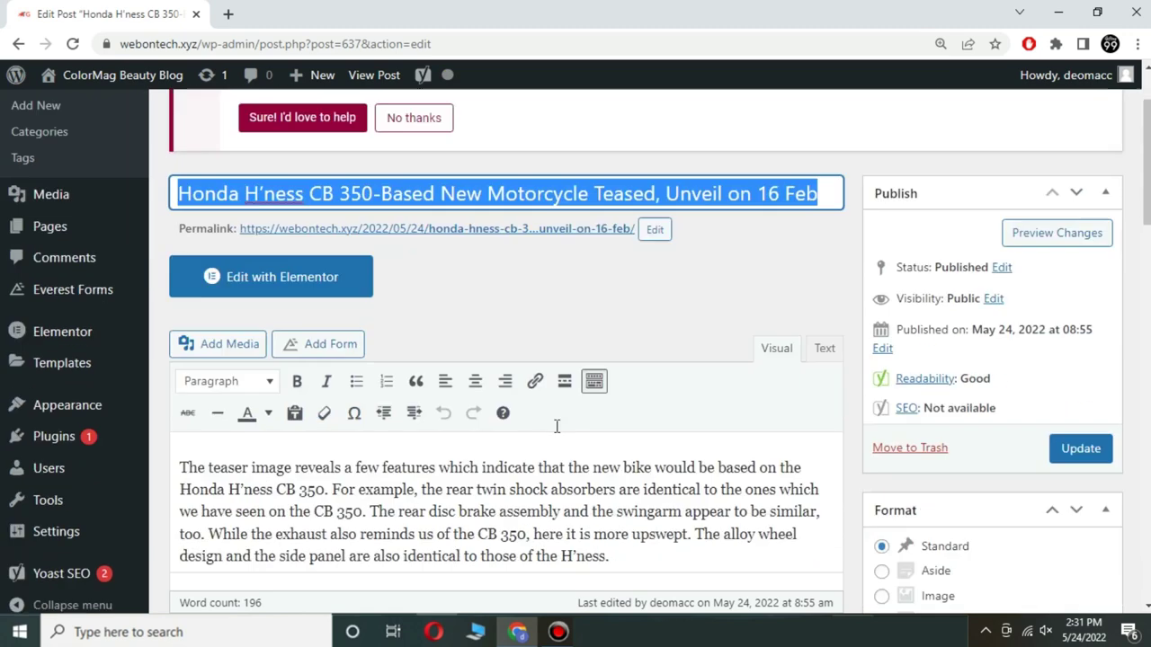
{"action": "triple_click", "coordinate": [518, 386]}
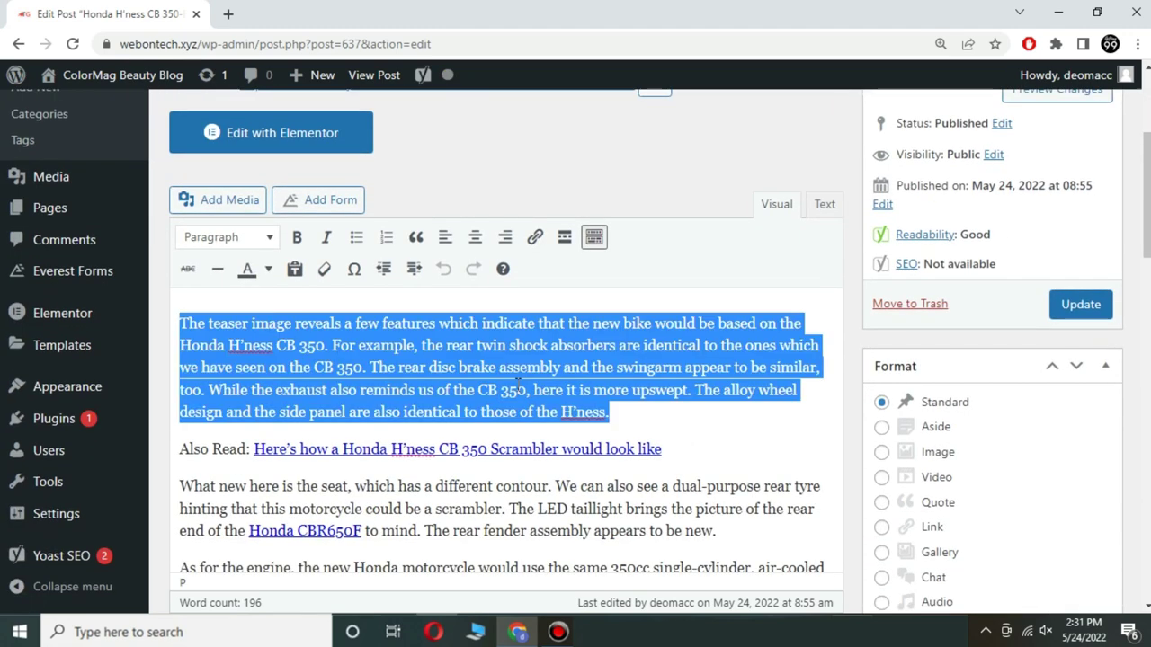
{"action": "triple_click", "coordinate": [512, 509]}
{"action": "scroll", "coordinate": [481, 472], "scroll_direction": "down", "scroll_amount": 10}
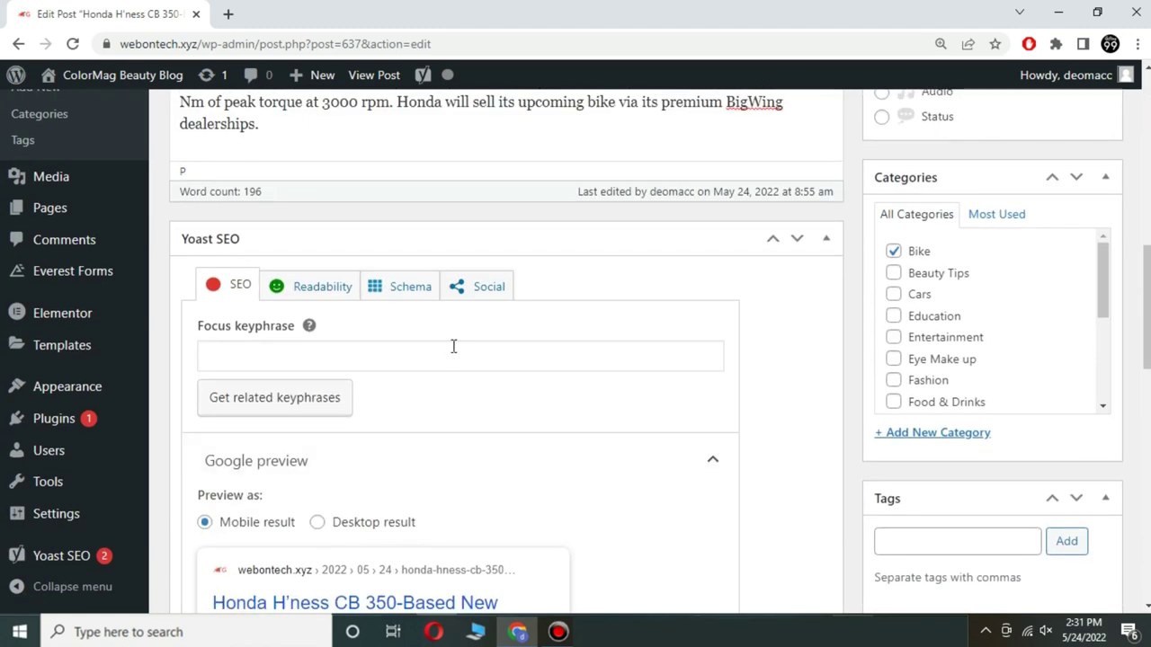
{"action": "left_click", "coordinate": [454, 355]}
{"action": "left_click", "coordinate": [471, 481]}
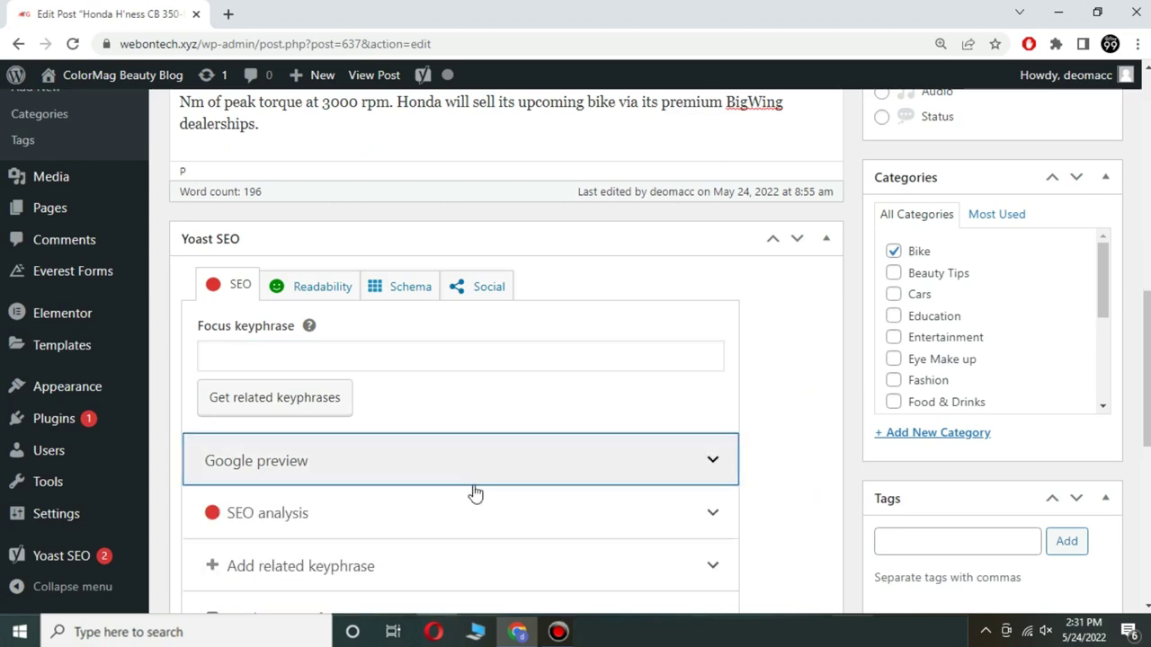
{"action": "left_click", "coordinate": [473, 483]}
{"action": "scroll", "coordinate": [474, 494], "scroll_direction": "down", "scroll_amount": 6}
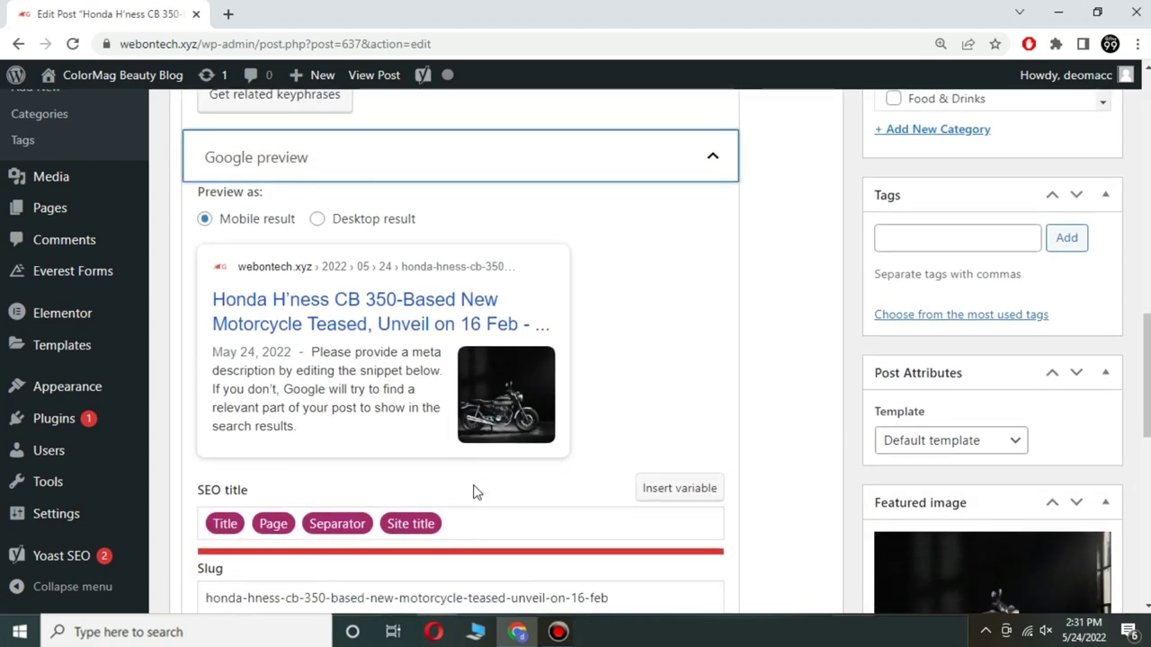
{"action": "scroll", "coordinate": [473, 494], "scroll_direction": "down", "scroll_amount": 3}
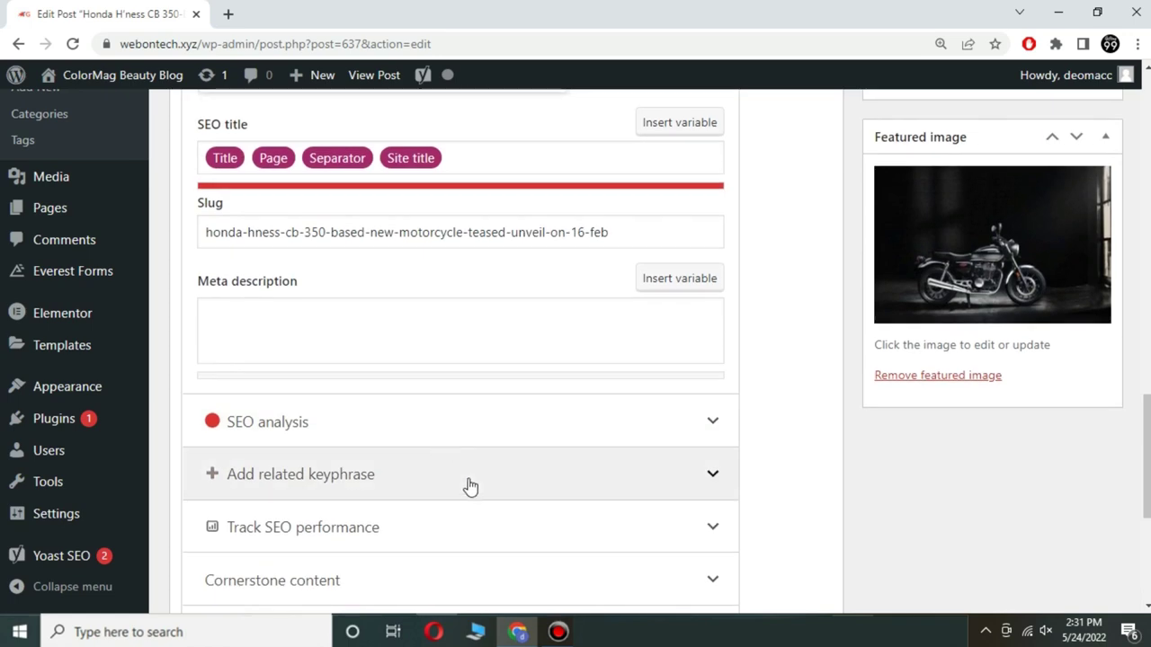
{"action": "triple_click", "coordinate": [389, 331]}
{"action": "left_click", "coordinate": [377, 423]}
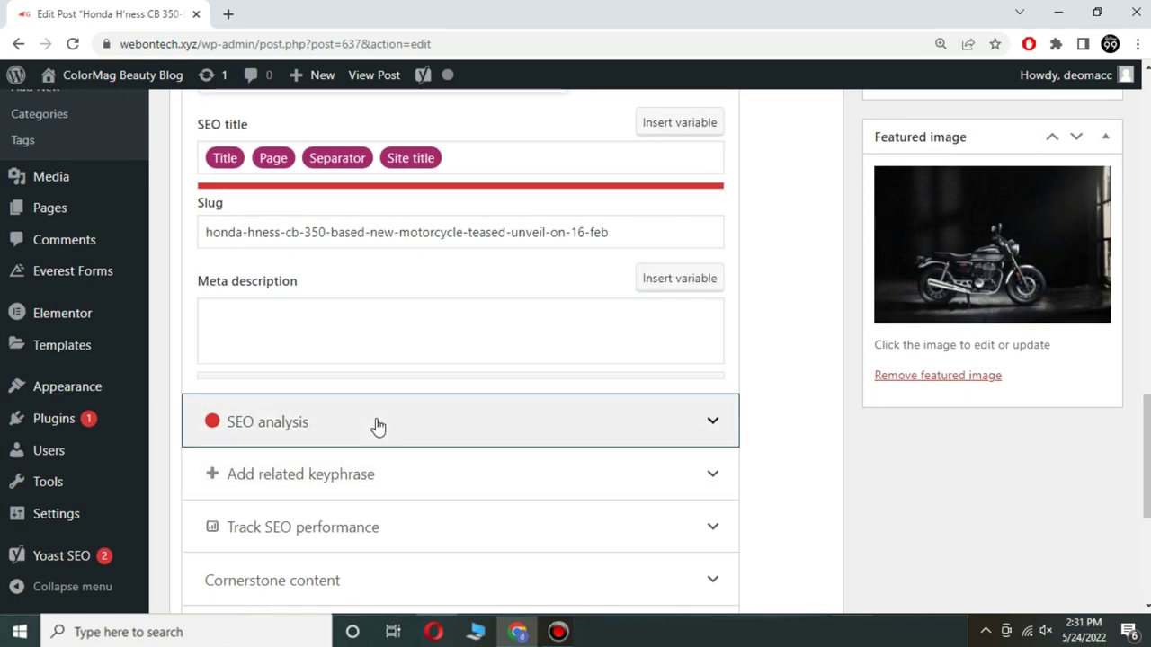
{"action": "scroll", "coordinate": [395, 433], "scroll_direction": "down", "scroll_amount": 3}
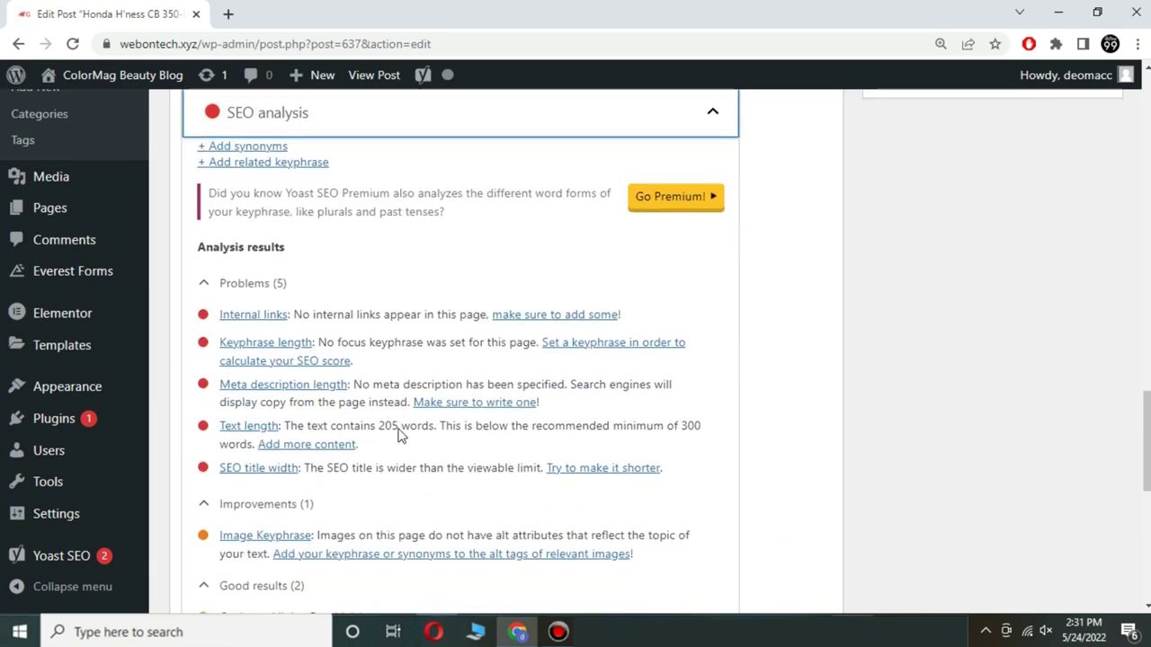
{"action": "scroll", "coordinate": [398, 424], "scroll_direction": "up", "scroll_amount": 5}
Step: Check the motorcycle featured image and tags, then update the post
{"action": "left_click", "coordinate": [897, 453]}
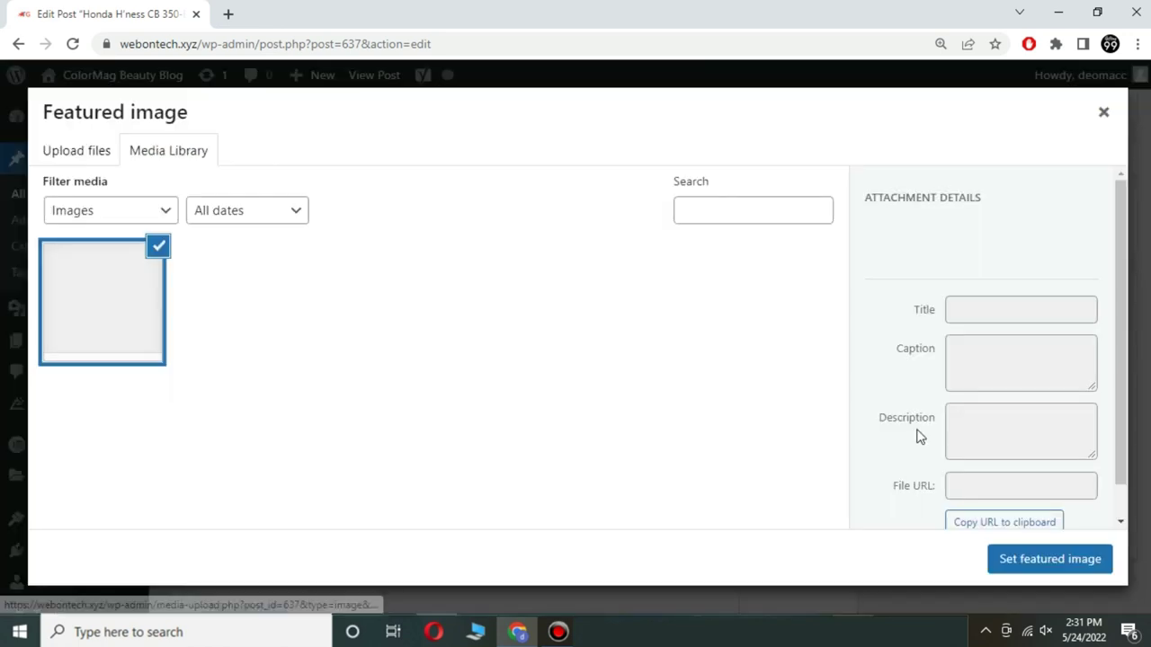
{"action": "left_click", "coordinate": [1105, 117]}
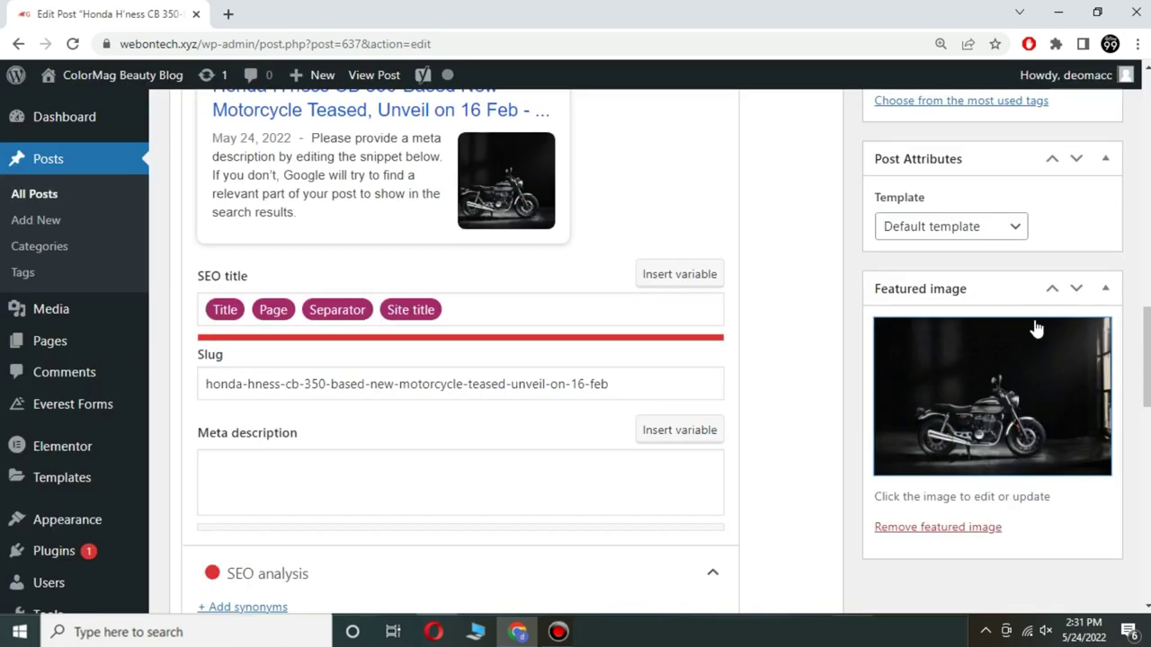
{"action": "scroll", "coordinate": [1035, 325], "scroll_direction": "up", "scroll_amount": 3}
{"action": "left_click", "coordinate": [976, 255]}
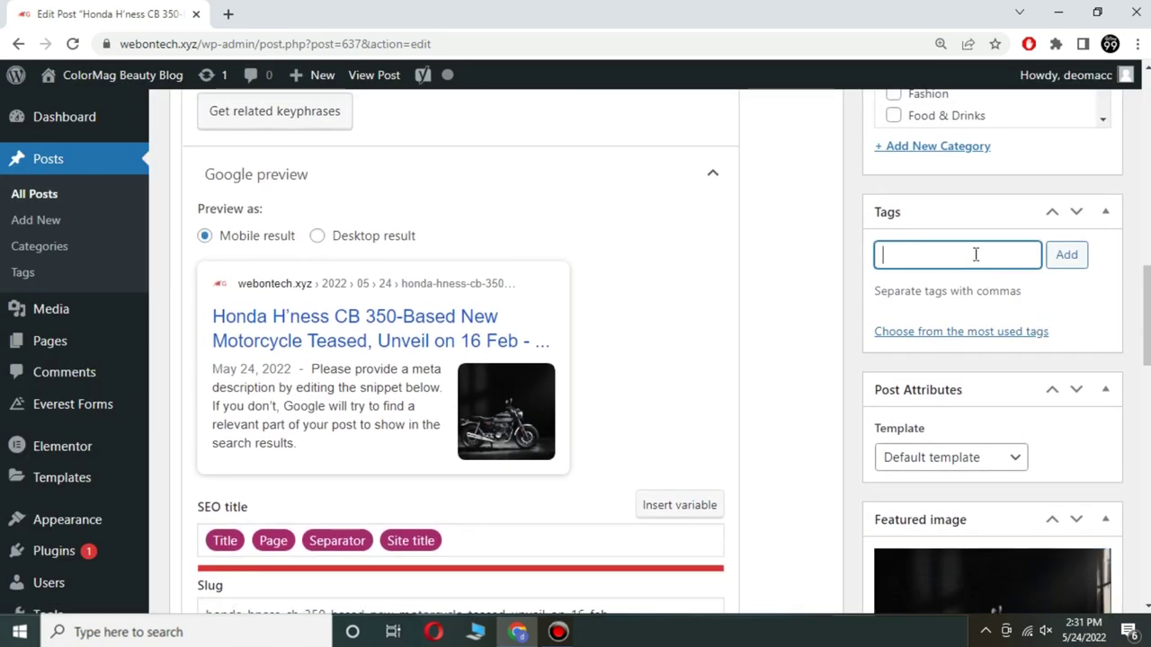
{"action": "scroll", "coordinate": [976, 257], "scroll_direction": "up", "scroll_amount": 3}
{"action": "scroll", "coordinate": [974, 258], "scroll_direction": "down", "scroll_amount": 2}
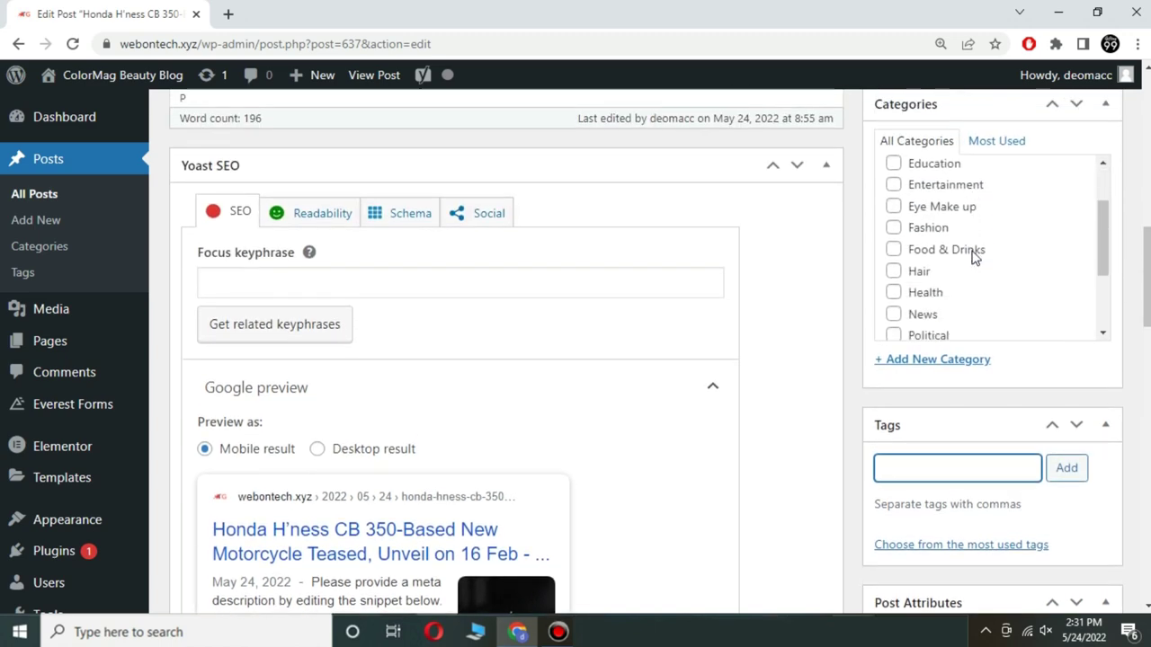
{"action": "scroll", "coordinate": [976, 258], "scroll_direction": "up", "scroll_amount": 2}
{"action": "scroll", "coordinate": [1130, 162], "scroll_direction": "up", "scroll_amount": 5}
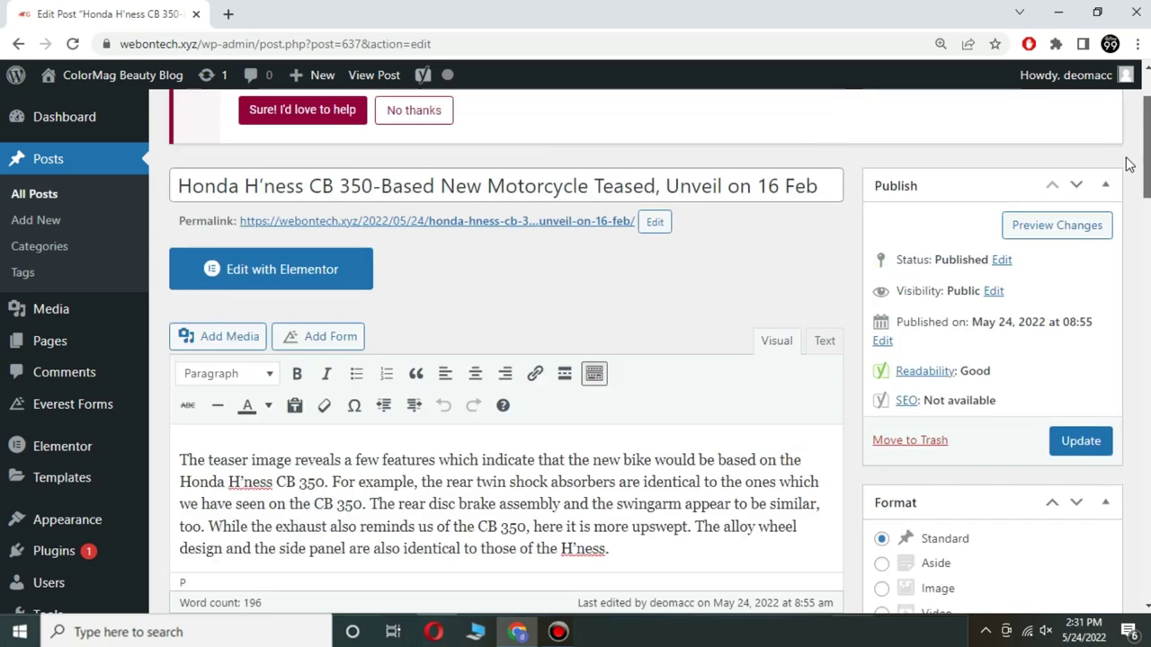
{"action": "left_click", "coordinate": [1078, 441]}
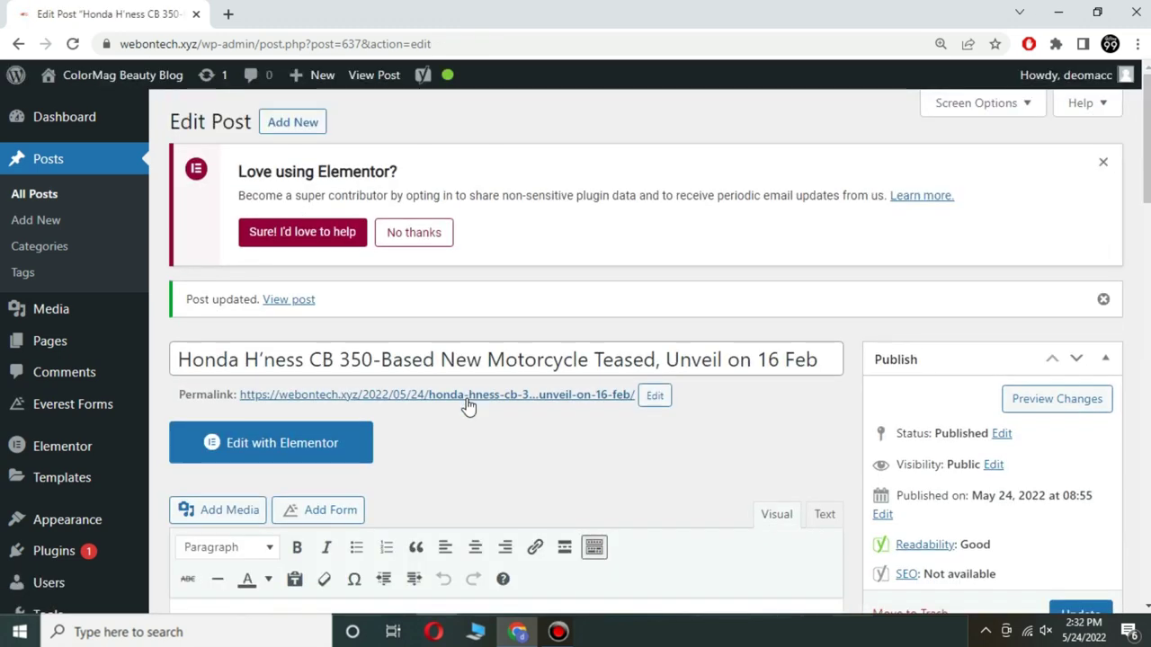
Step: Open the updated post's permalink in a new tab and scroll through it
{"action": "right_click", "coordinate": [468, 401]}
{"action": "left_click", "coordinate": [474, 408]}
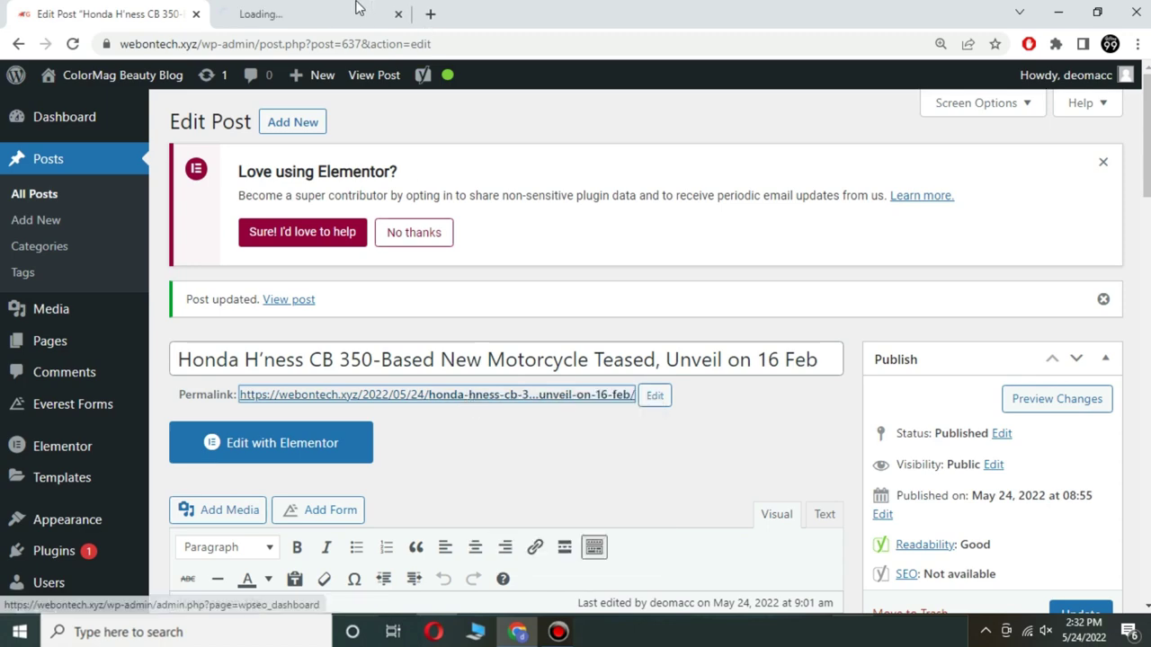
{"action": "left_click", "coordinate": [328, 9]}
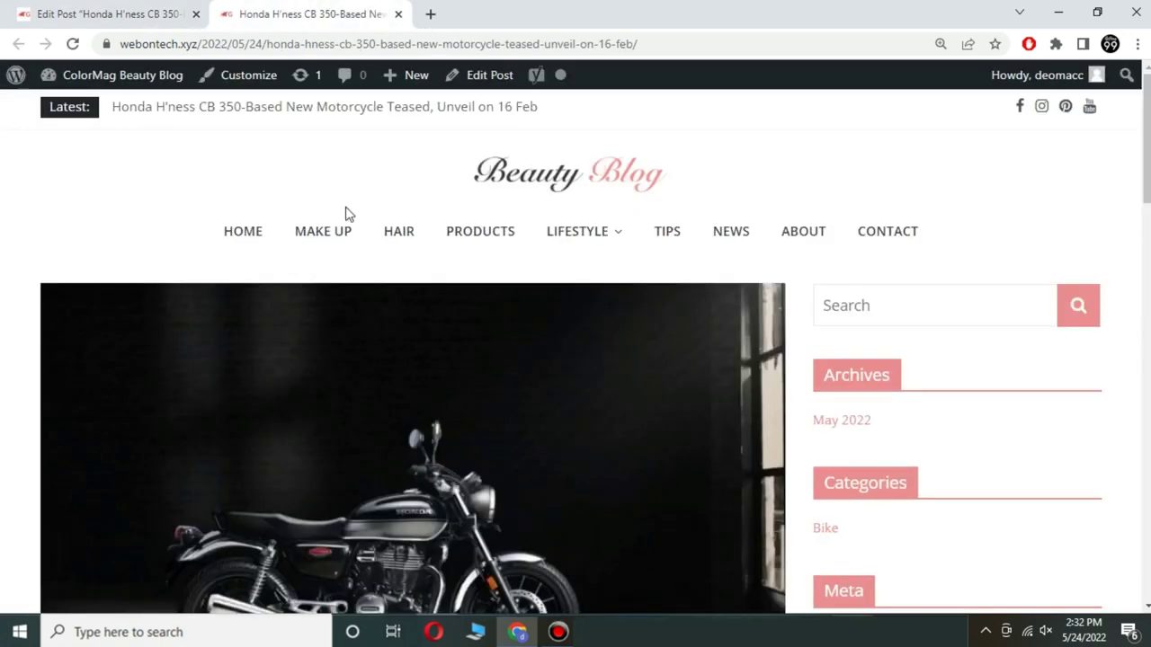
{"action": "scroll", "coordinate": [470, 345], "scroll_direction": "down", "scroll_amount": 5}
{"action": "scroll", "coordinate": [472, 347], "scroll_direction": "down", "scroll_amount": 15}
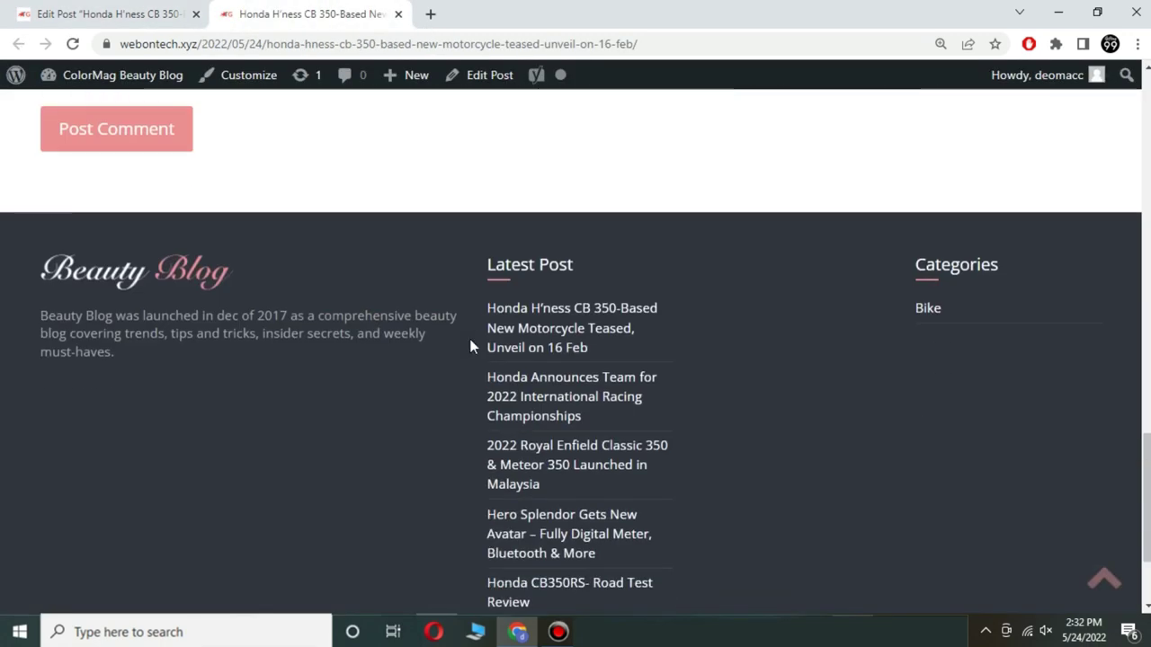
{"action": "scroll", "coordinate": [472, 347], "scroll_direction": "up", "scroll_amount": 20}
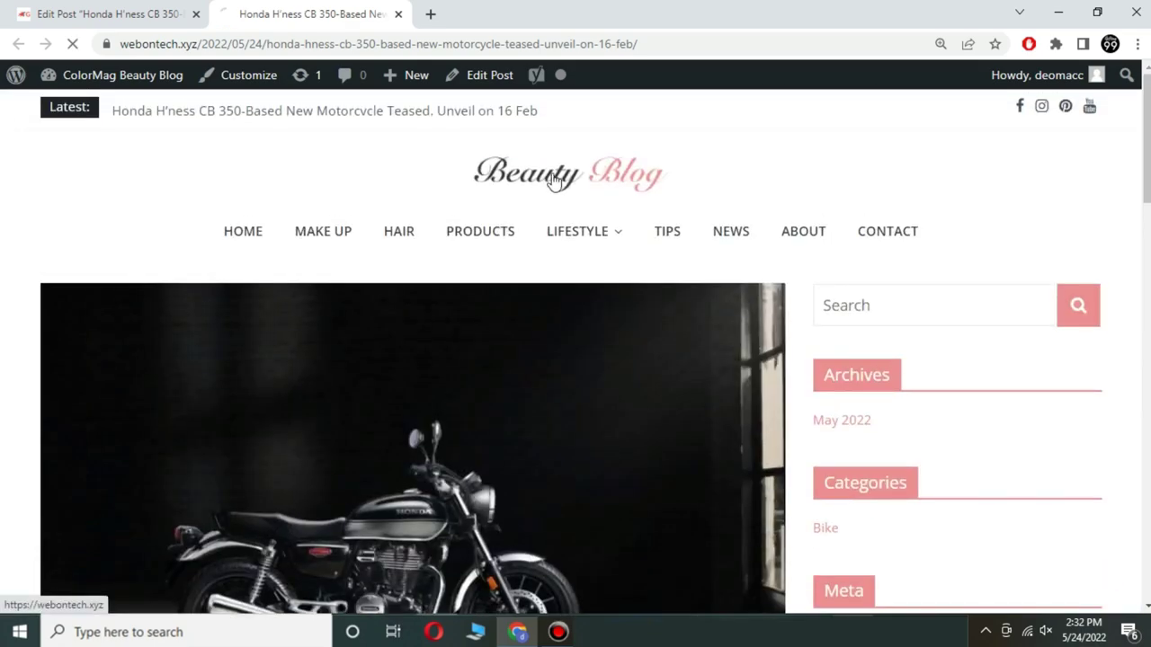
Step: Go to the Beauty Blog homepage via its logo and look over the bike post tiles
{"action": "left_click", "coordinate": [555, 180]}
{"action": "mouse_move", "coordinate": [552, 342]}
{"action": "scroll", "coordinate": [552, 342], "scroll_direction": "down", "scroll_amount": 15}
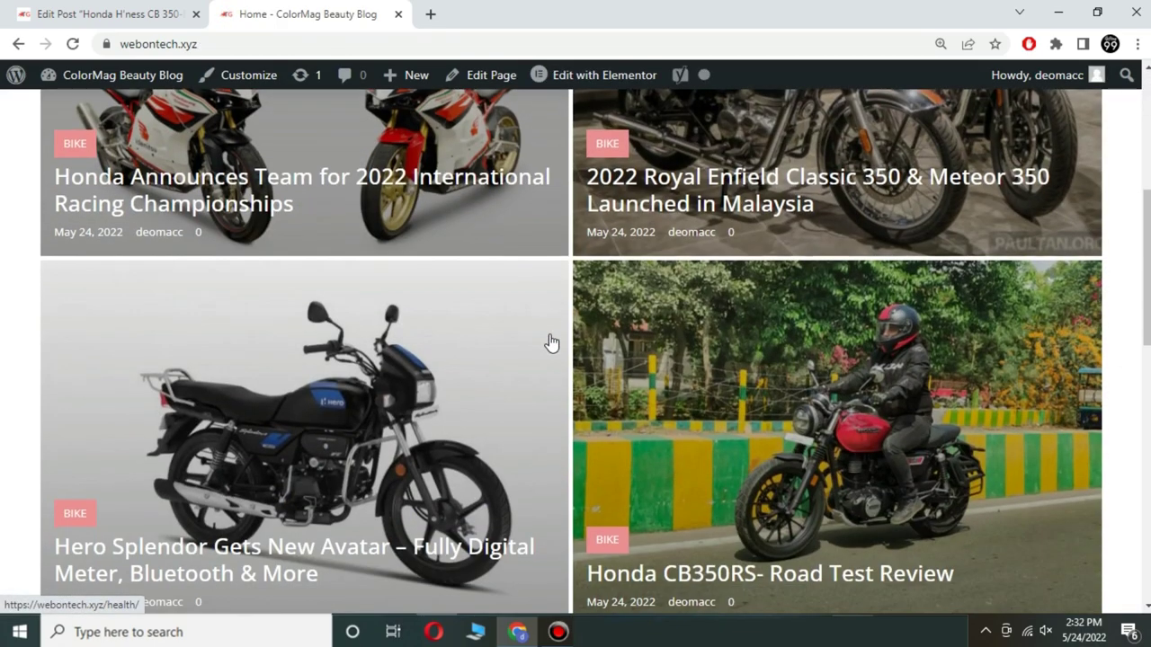
{"action": "scroll", "coordinate": [549, 333], "scroll_direction": "up", "scroll_amount": 15}
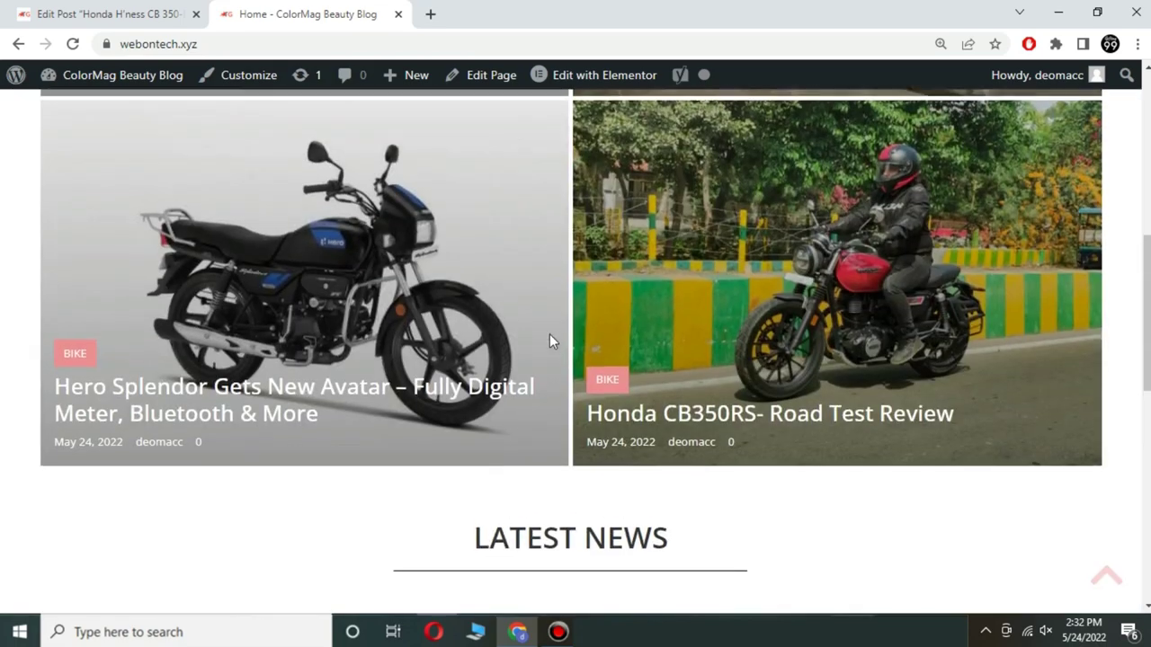
Step: Open the homepage in the Elementor editor and scroll to the Latest Blogs block
{"action": "left_click", "coordinate": [598, 75]}
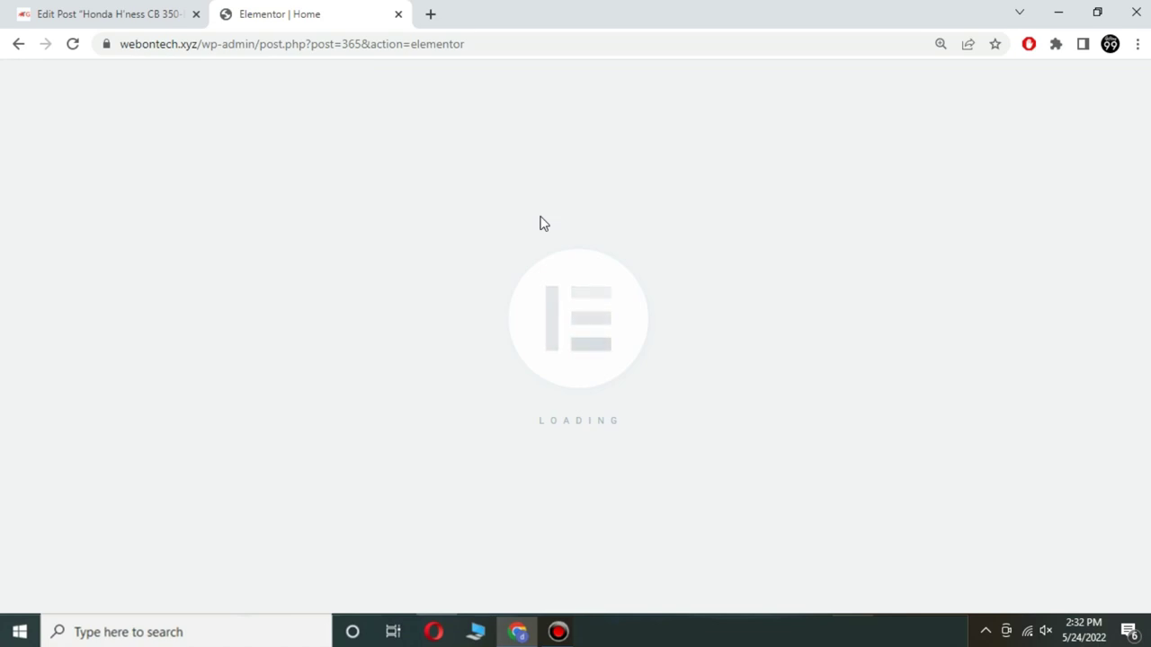
{"action": "scroll", "coordinate": [543, 225], "scroll_direction": "down", "scroll_amount": 5}
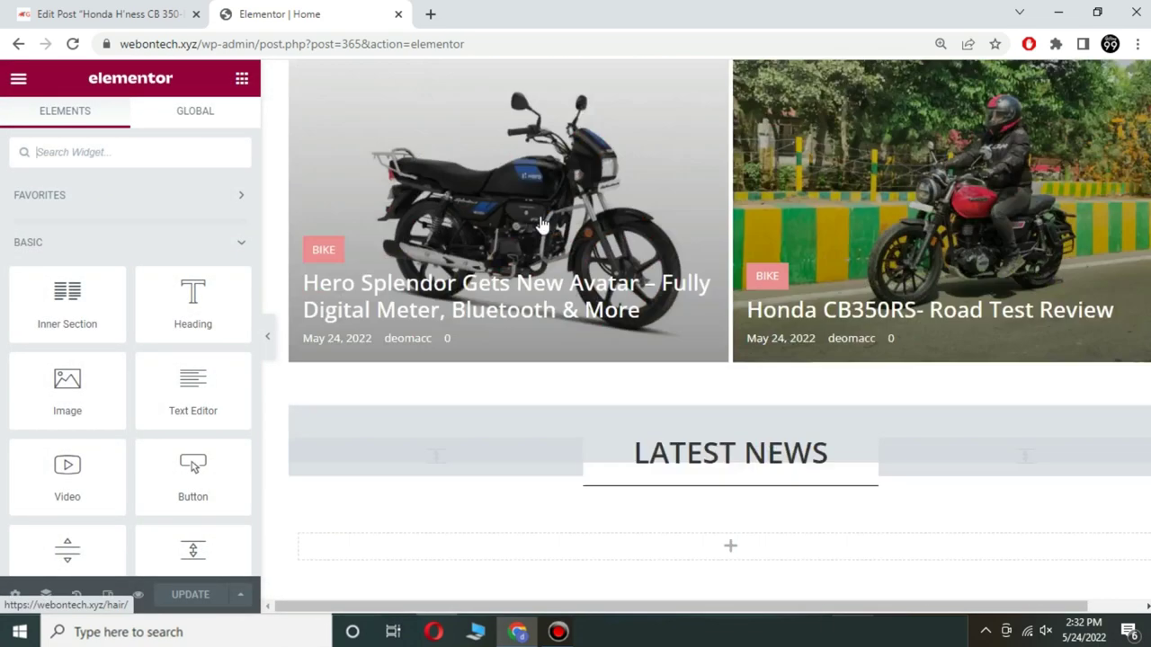
{"action": "scroll", "coordinate": [539, 224], "scroll_direction": "down", "scroll_amount": 4}
{"action": "scroll", "coordinate": [539, 222], "scroll_direction": "up", "scroll_amount": 1}
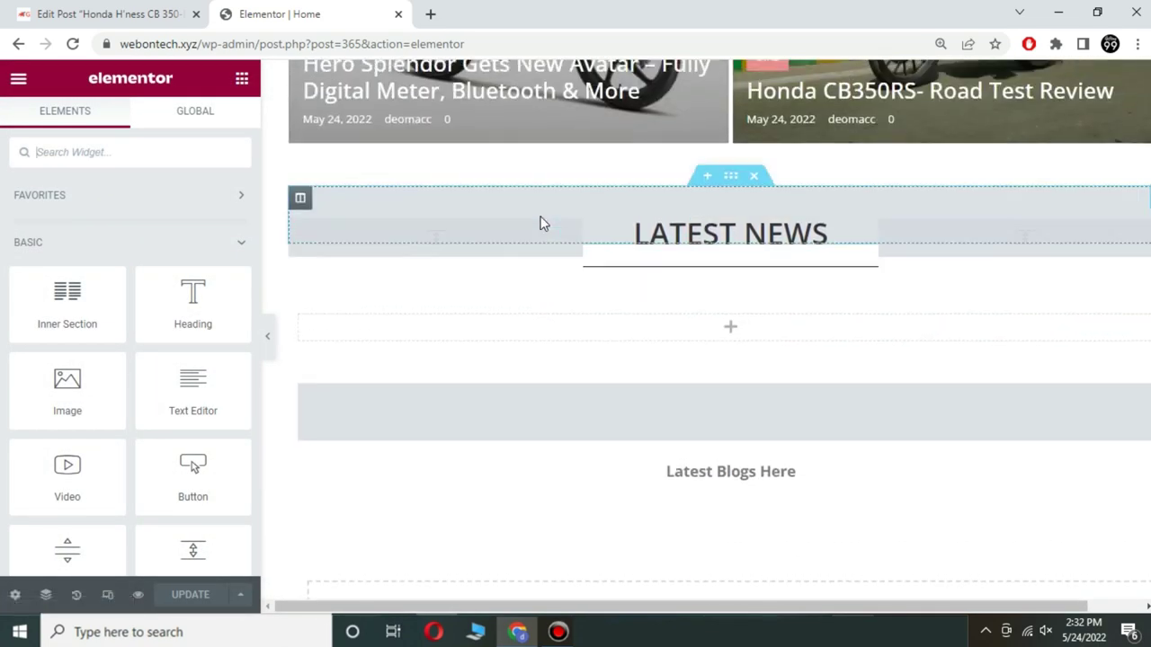
Step: Filter the Latest Blogs posts block to the Bike category and update the page
{"action": "left_click", "coordinate": [566, 383]}
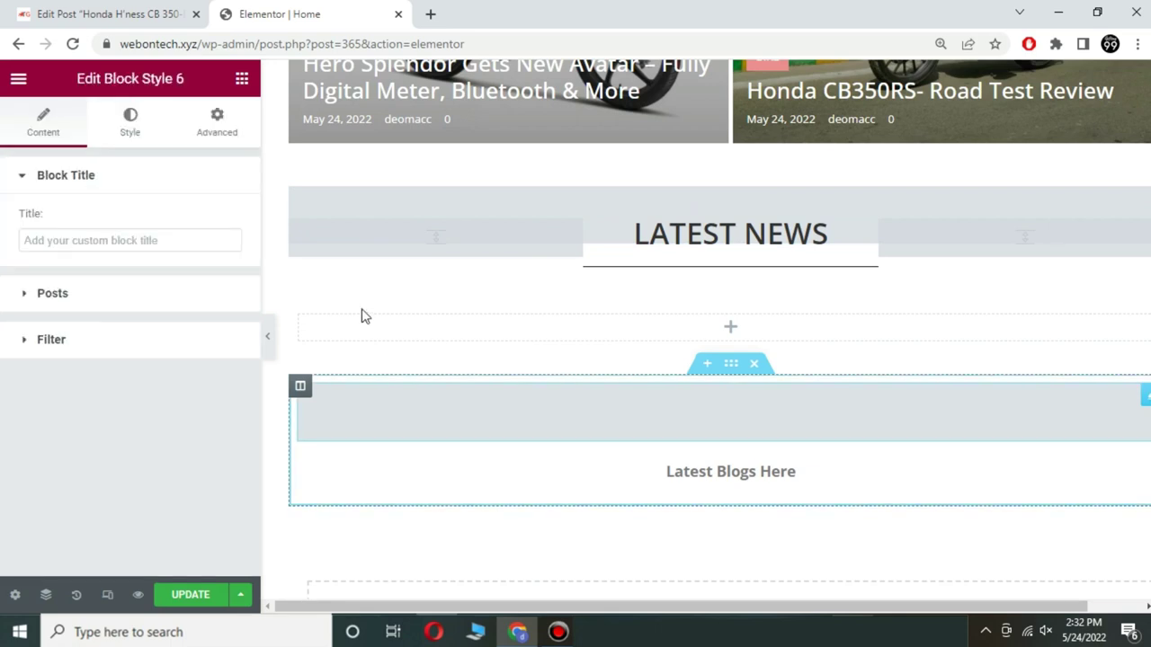
{"action": "left_click", "coordinate": [184, 342]}
{"action": "left_click", "coordinate": [185, 355]}
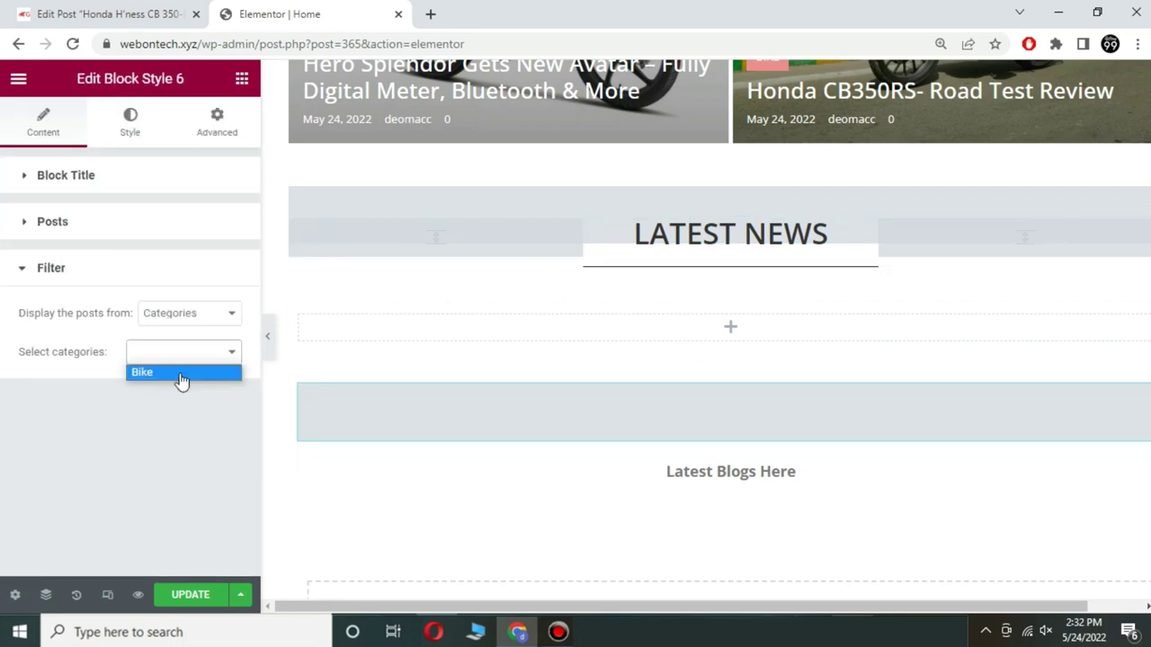
{"action": "left_click", "coordinate": [185, 378]}
{"action": "left_click", "coordinate": [192, 596]}
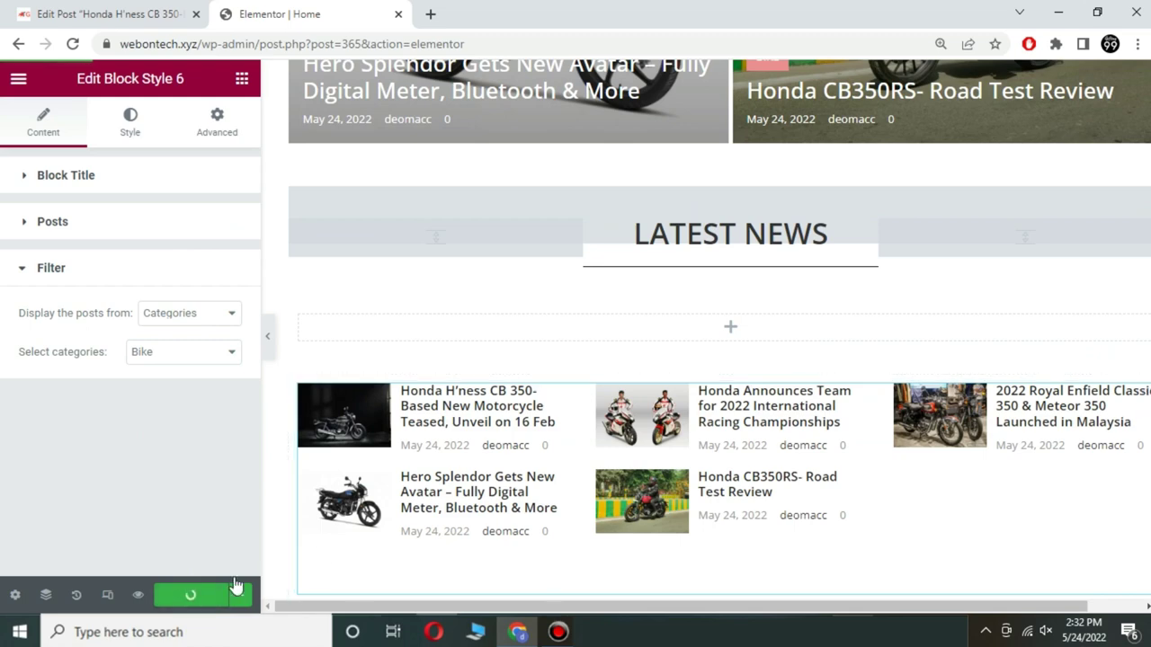
{"action": "scroll", "coordinate": [611, 427], "scroll_direction": "up", "scroll_amount": 5}
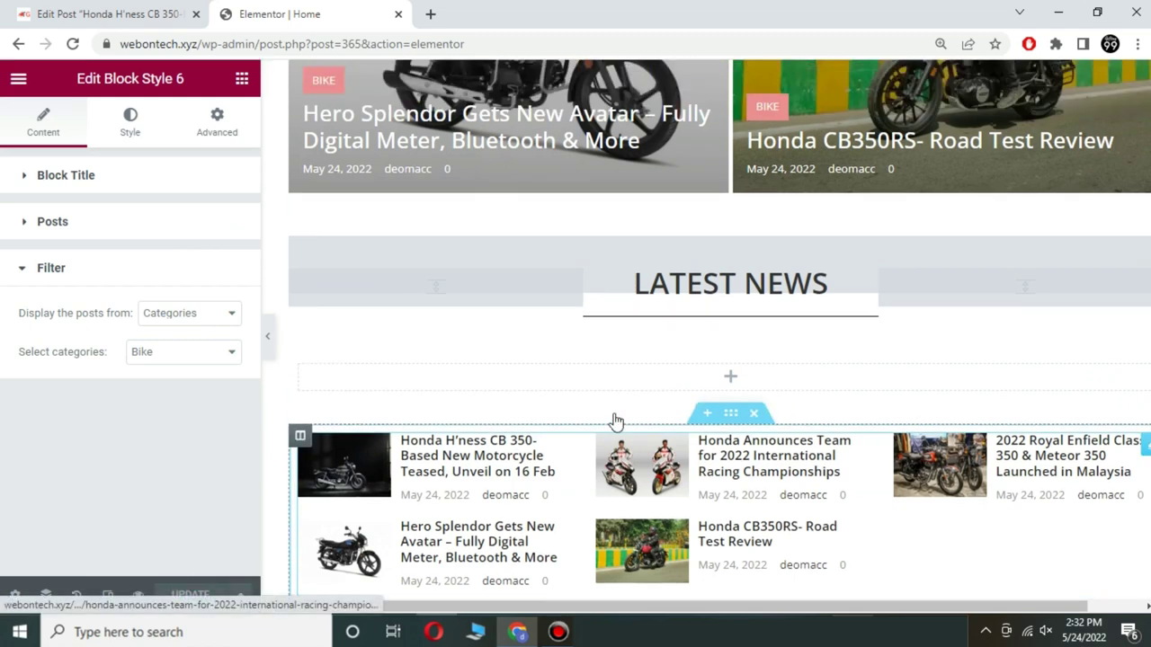
Step: Trim the admin path from the address so the live site webontech.xyz loads
{"action": "left_click", "coordinate": [236, 45]}
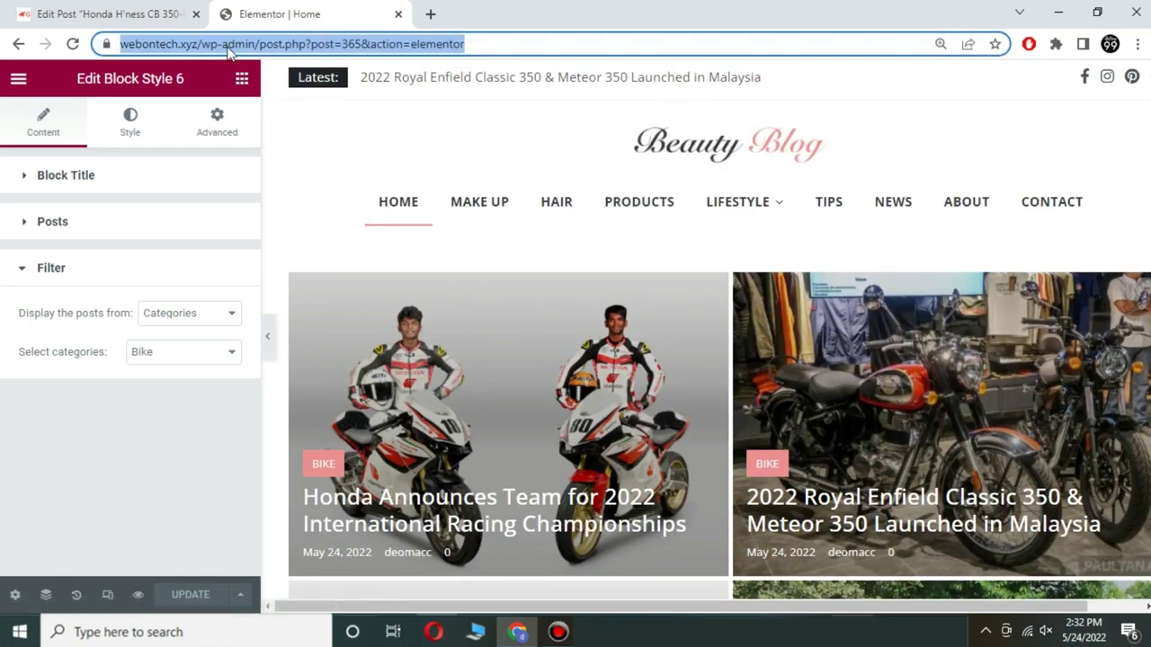
{"action": "left_click", "coordinate": [238, 44]}
{"action": "left_click_drag", "start_coordinate": [237, 44], "coordinate": [426, 113]}
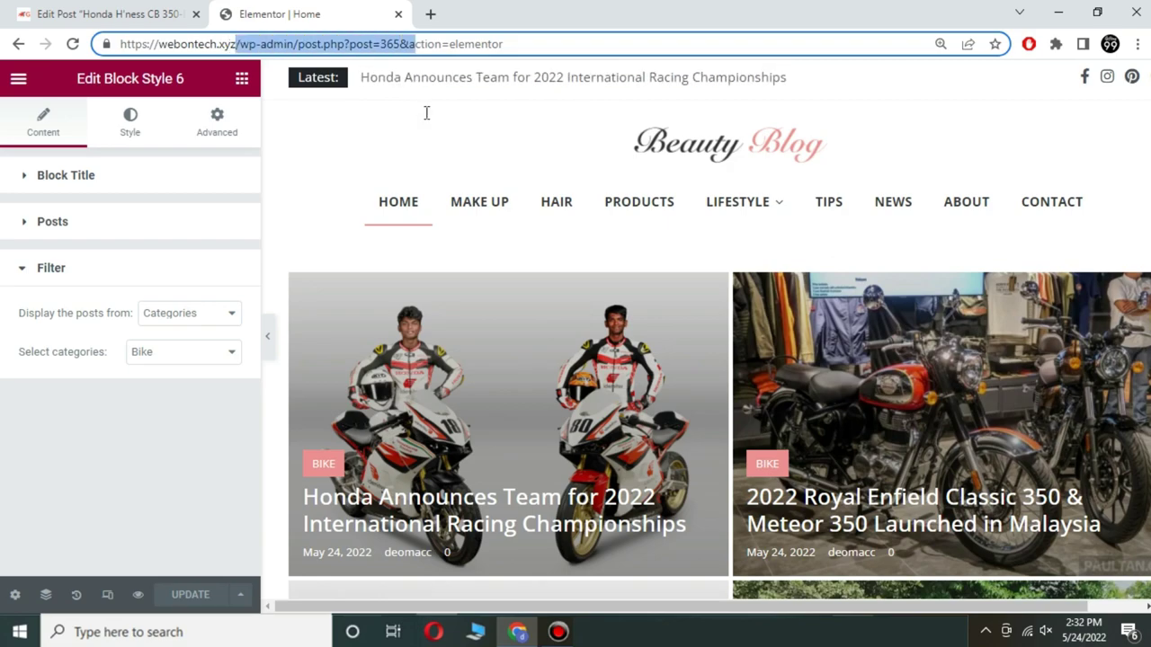
{"action": "key", "text": "BackSpace"}
{"action": "key", "text": "Return"}
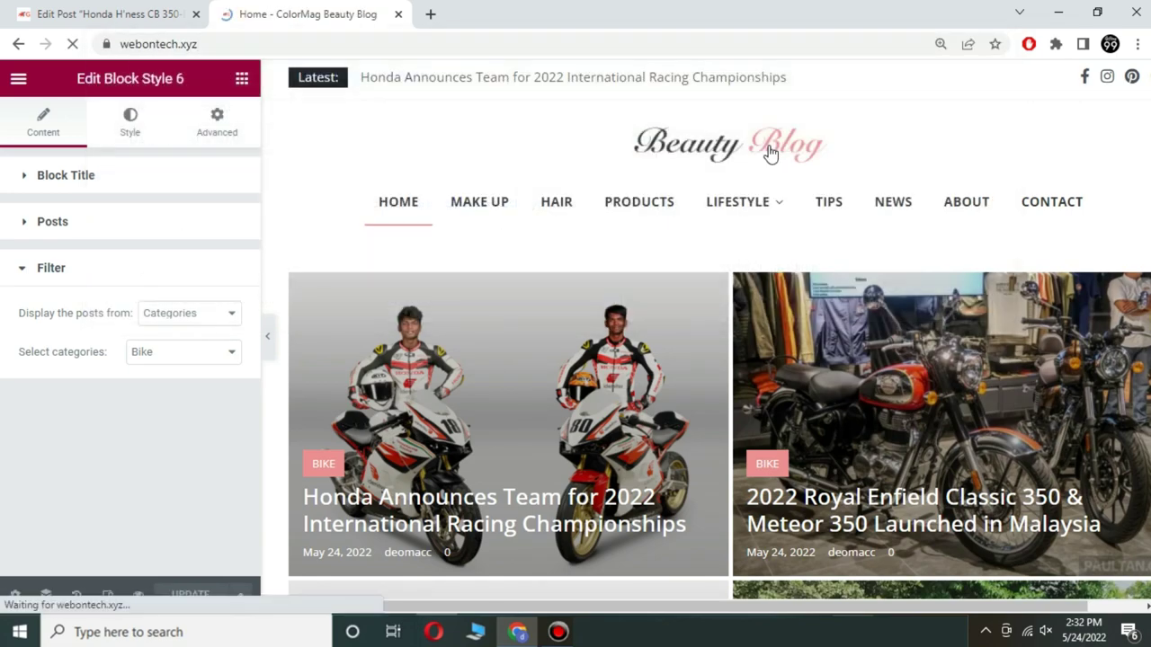
Step: Browse the live homepage's Latest Blogs section and open the Royal Enfield article
{"action": "scroll", "coordinate": [809, 398], "scroll_direction": "down", "scroll_amount": 10}
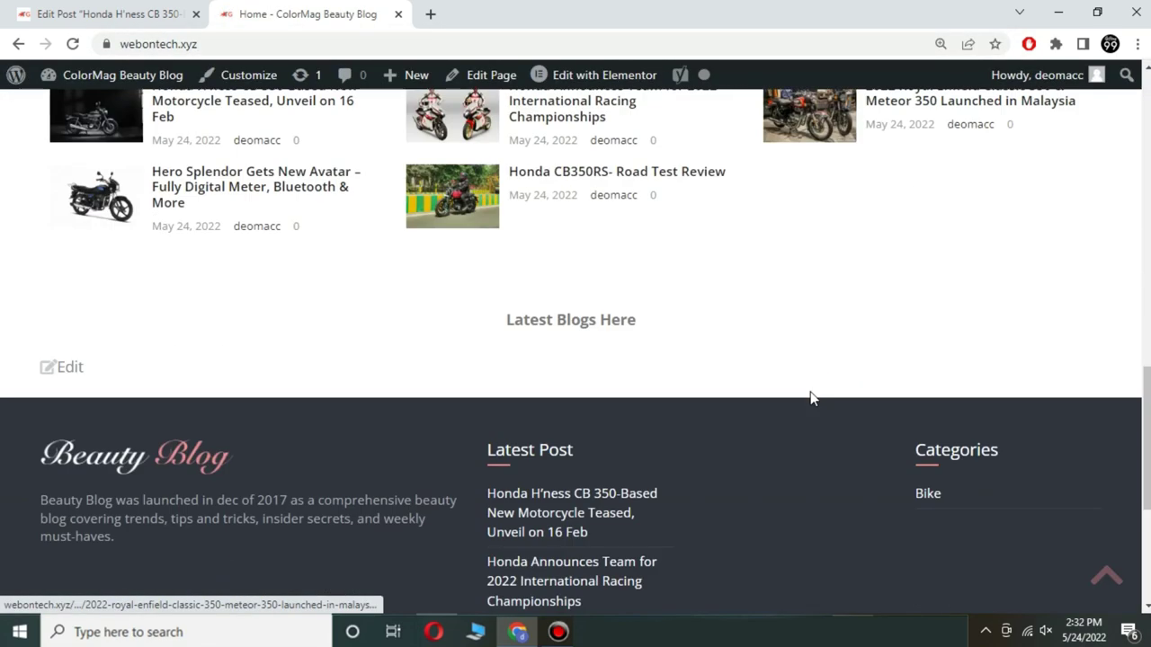
{"action": "scroll", "coordinate": [810, 399], "scroll_direction": "up", "scroll_amount": 2}
{"action": "scroll", "coordinate": [810, 398], "scroll_direction": "down", "scroll_amount": 6}
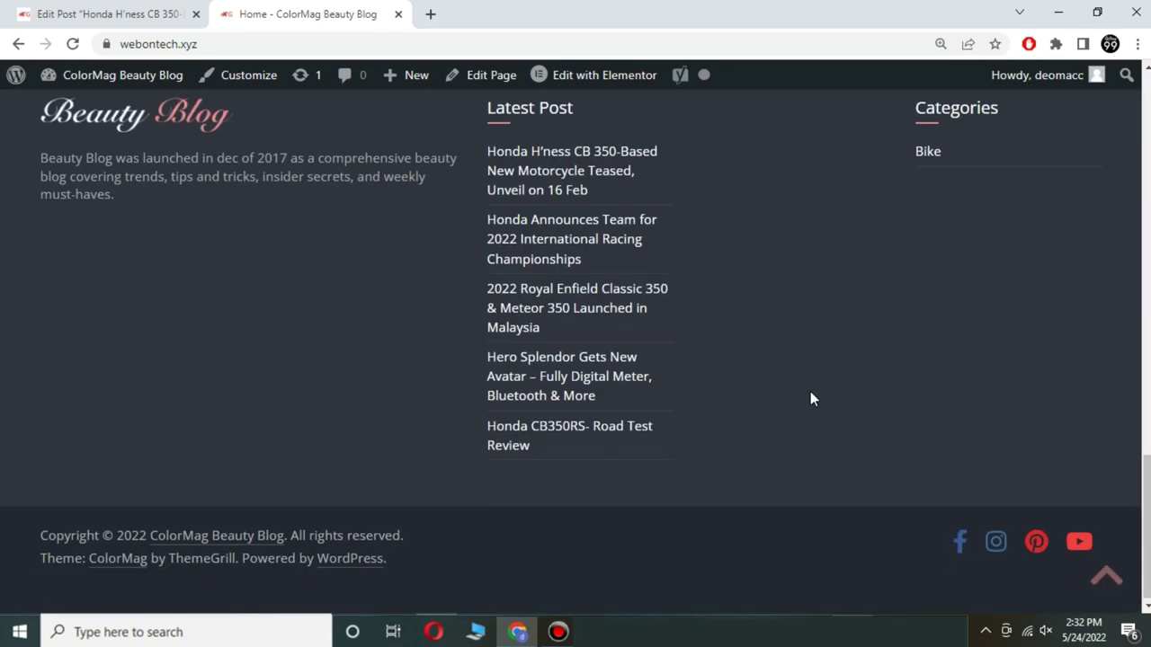
{"action": "scroll", "coordinate": [810, 398], "scroll_direction": "up", "scroll_amount": 5}
{"action": "scroll", "coordinate": [810, 399], "scroll_direction": "up", "scroll_amount": 10}
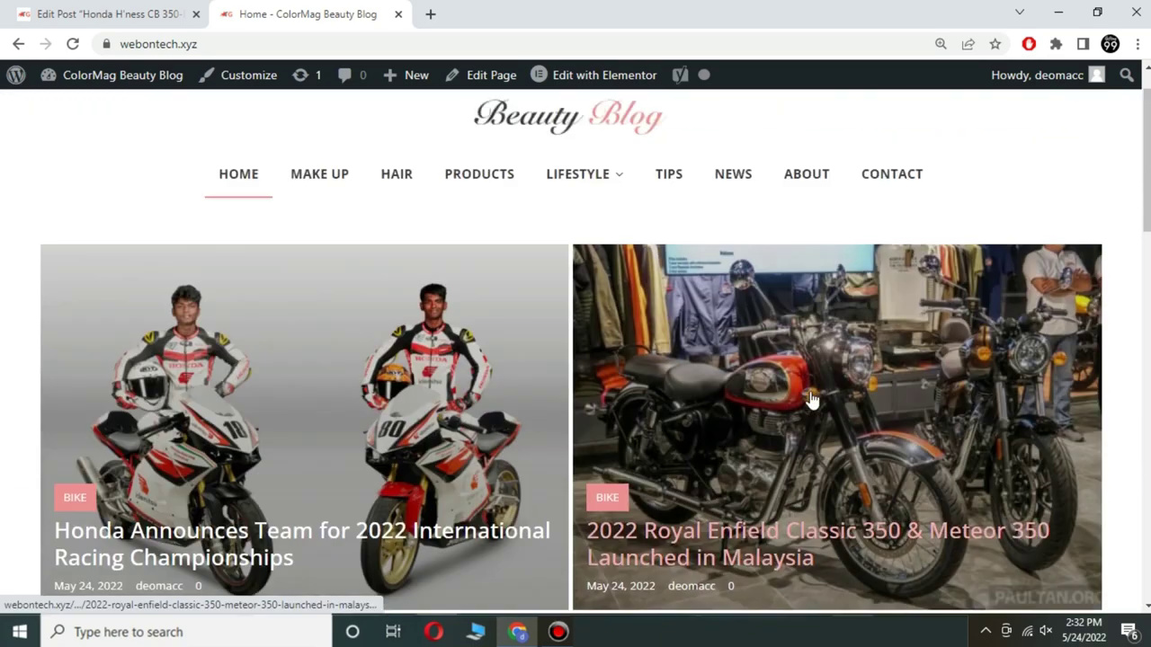
{"action": "scroll", "coordinate": [771, 274], "scroll_direction": "down", "scroll_amount": 2}
{"action": "left_click", "coordinate": [770, 274]}
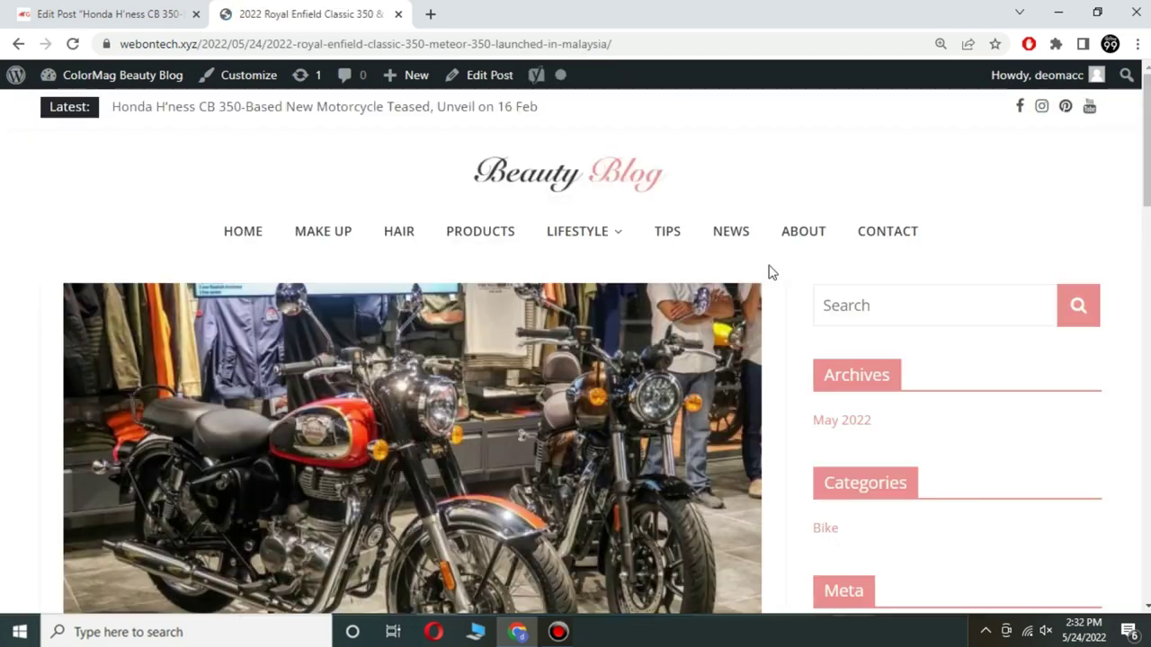
Step: Read through the Royal Enfield post, then return to the homepage via the site logo
{"action": "scroll", "coordinate": [768, 271], "scroll_direction": "down", "scroll_amount": 2}
{"action": "scroll", "coordinate": [771, 272], "scroll_direction": "down", "scroll_amount": 12}
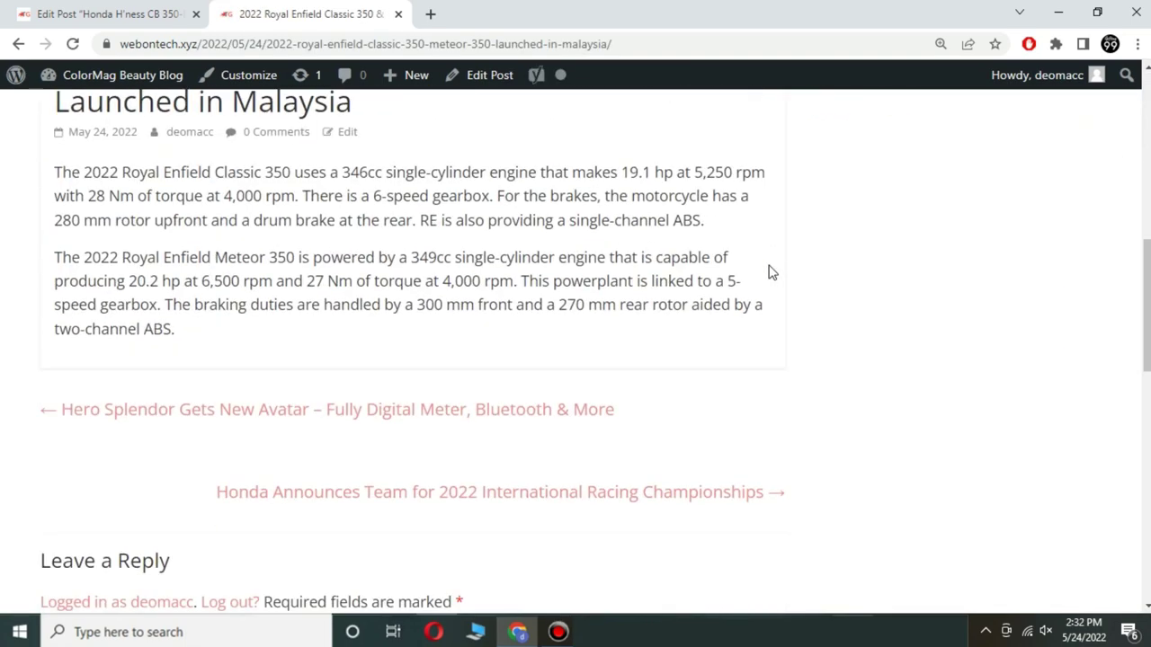
{"action": "scroll", "coordinate": [769, 270], "scroll_direction": "down", "scroll_amount": 3}
{"action": "scroll", "coordinate": [768, 268], "scroll_direction": "up", "scroll_amount": 15}
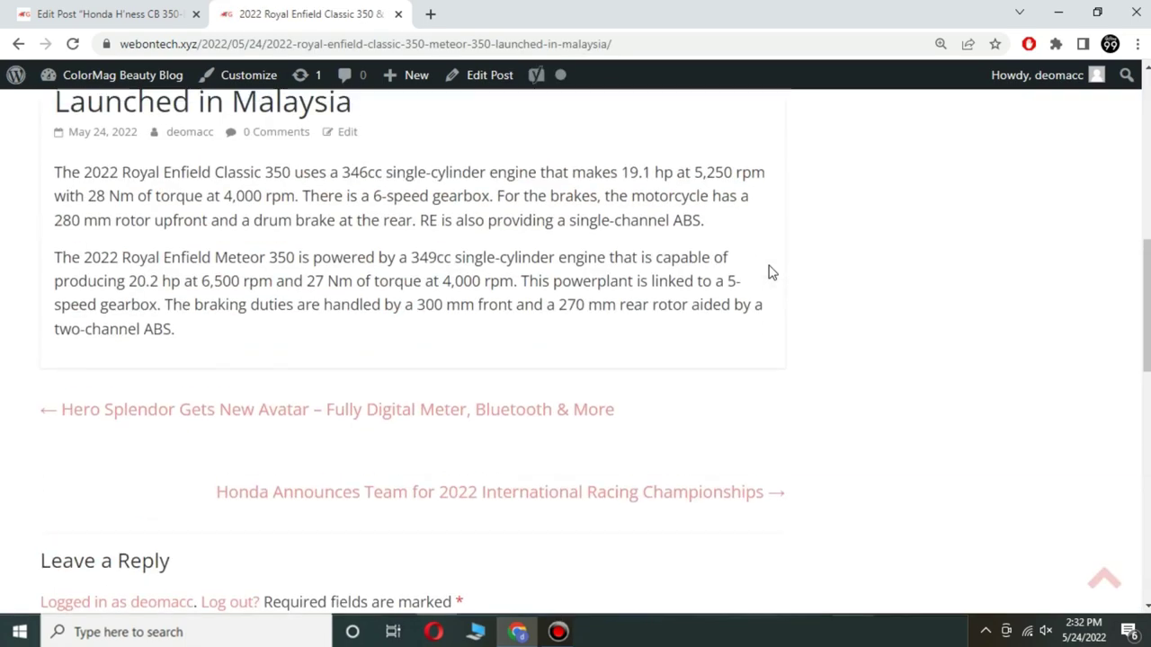
{"action": "mouse_move", "coordinate": [618, 236]}
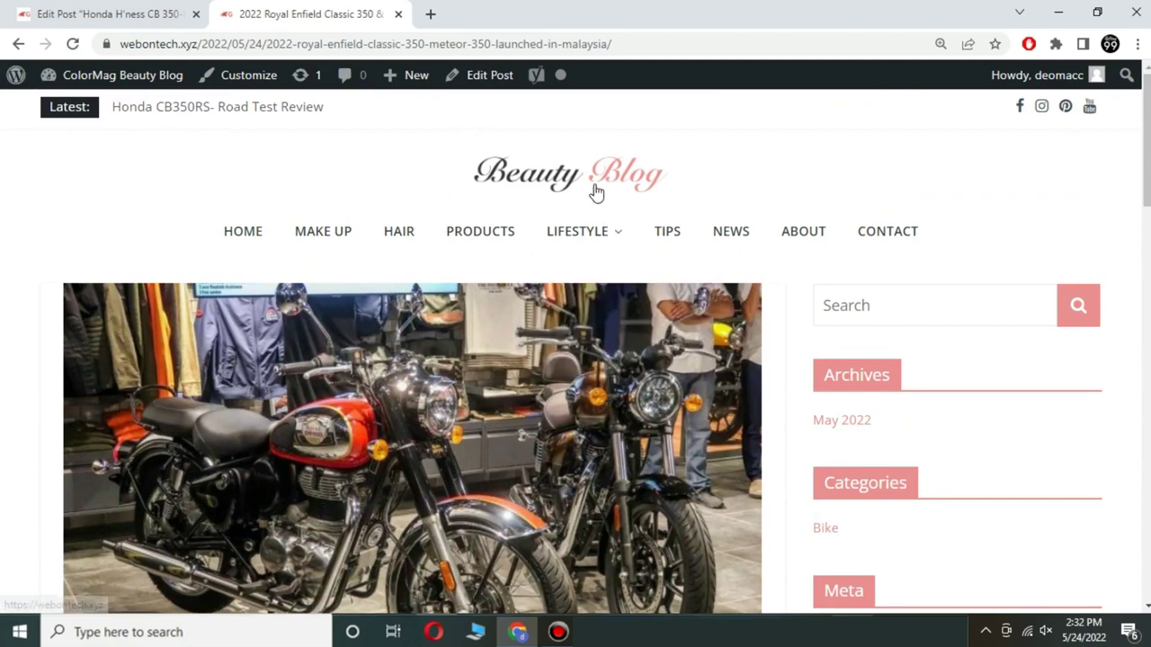
{"action": "left_click", "coordinate": [596, 192]}
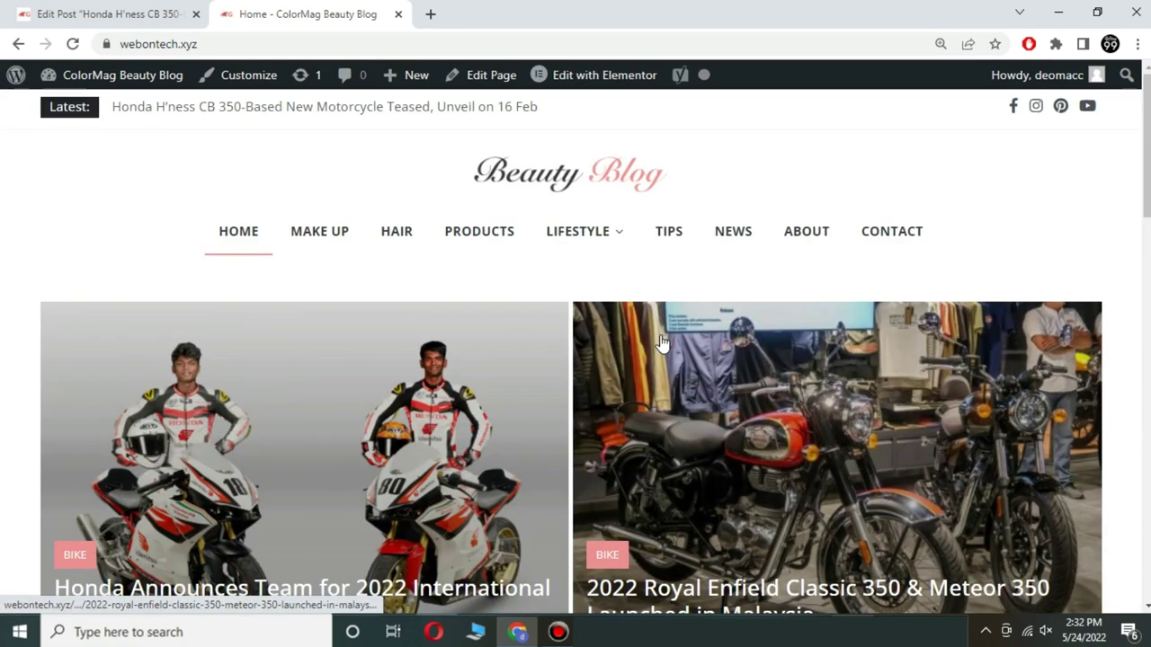
Step: Check that the footer lists the five bike posts under Latest Post and Bike under Categories
{"action": "scroll", "coordinate": [670, 486], "scroll_direction": "down", "scroll_amount": 15}
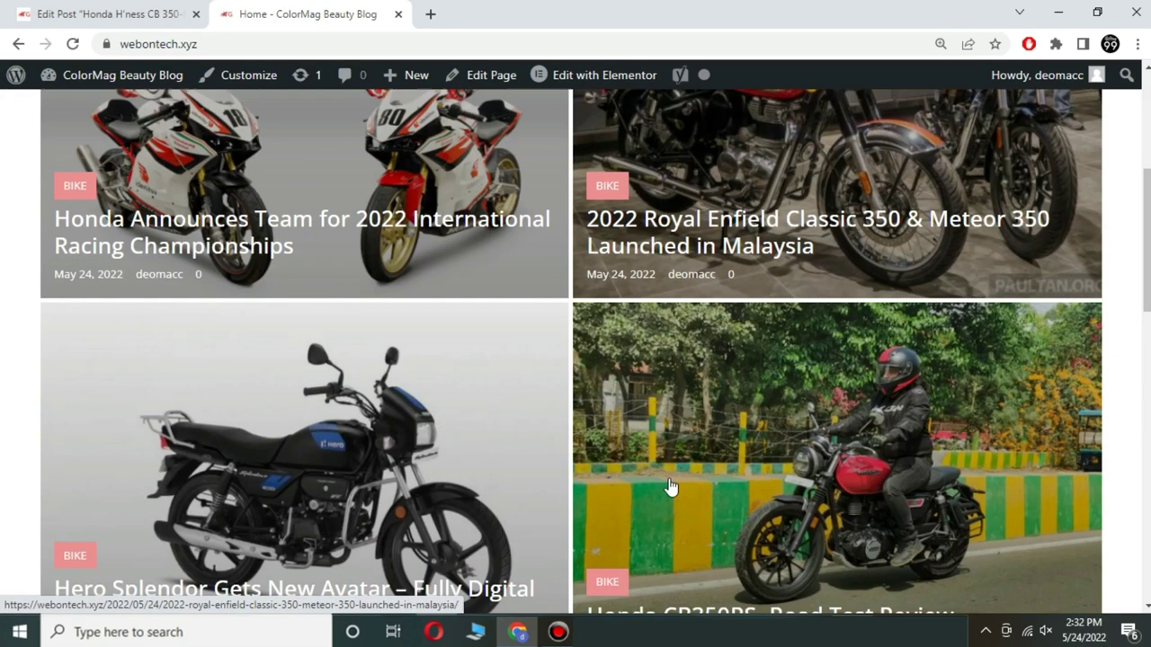
{"action": "scroll", "coordinate": [670, 486], "scroll_direction": "up", "scroll_amount": 4}
{"action": "scroll", "coordinate": [670, 487], "scroll_direction": "up", "scroll_amount": 6}
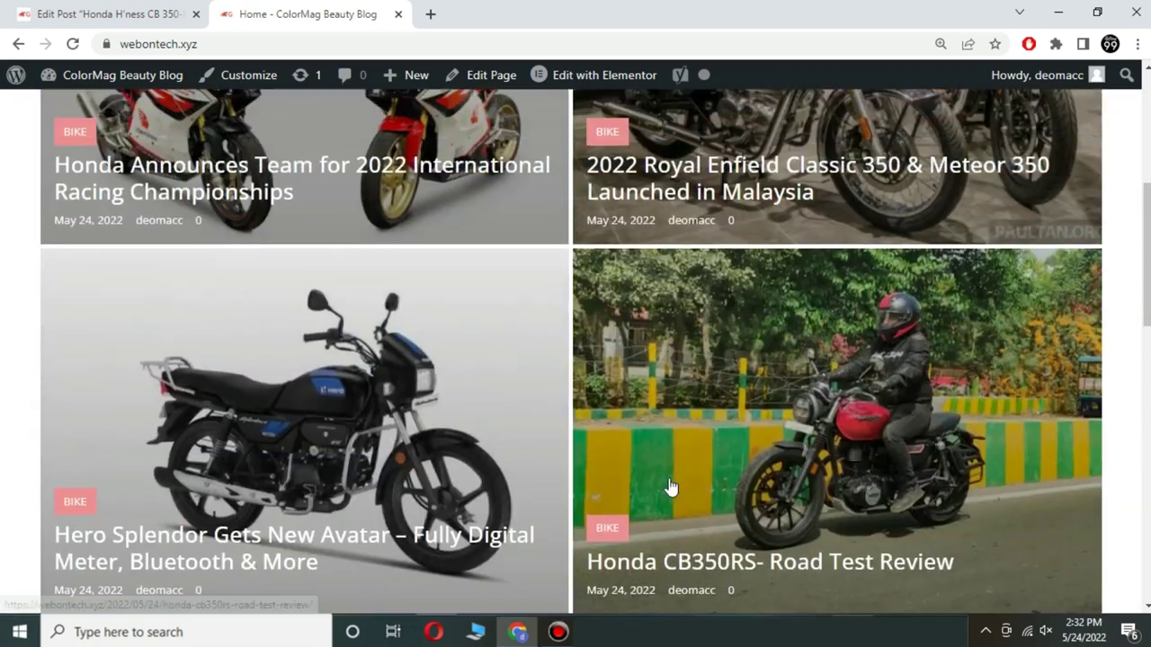
{"action": "scroll", "coordinate": [809, 399], "scroll_direction": "down", "scroll_amount": 7}
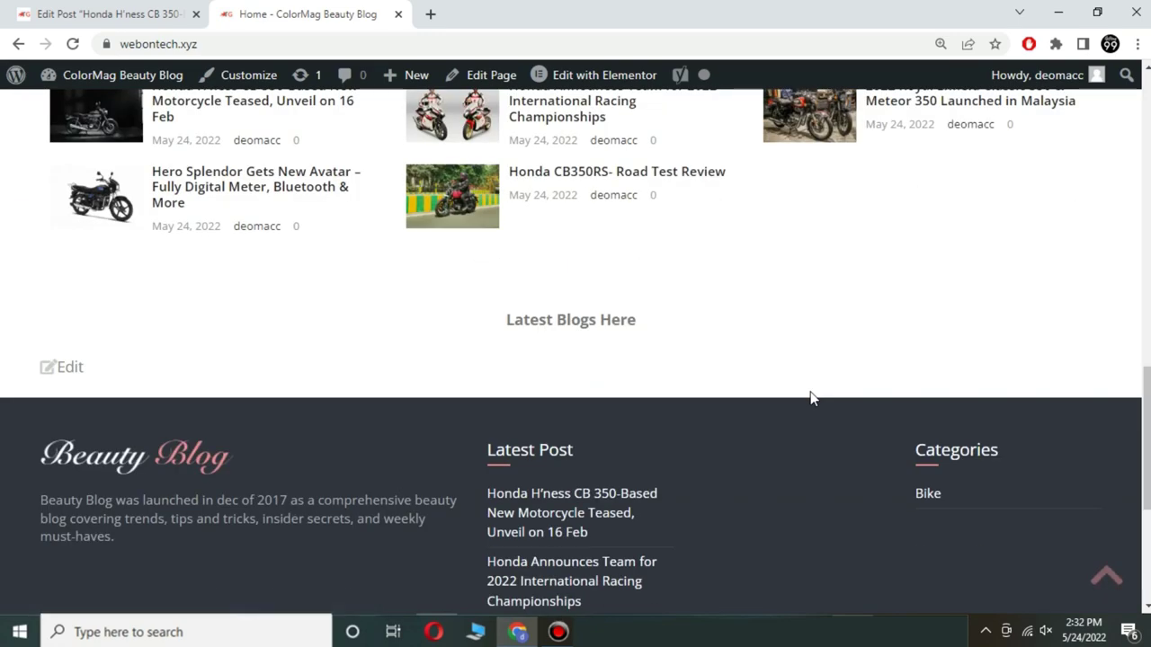
{"action": "scroll", "coordinate": [810, 399], "scroll_direction": "up", "scroll_amount": 2}
{"action": "scroll", "coordinate": [810, 398], "scroll_direction": "down", "scroll_amount": 6}
{"action": "scroll", "coordinate": [810, 399], "scroll_direction": "up", "scroll_amount": 5}
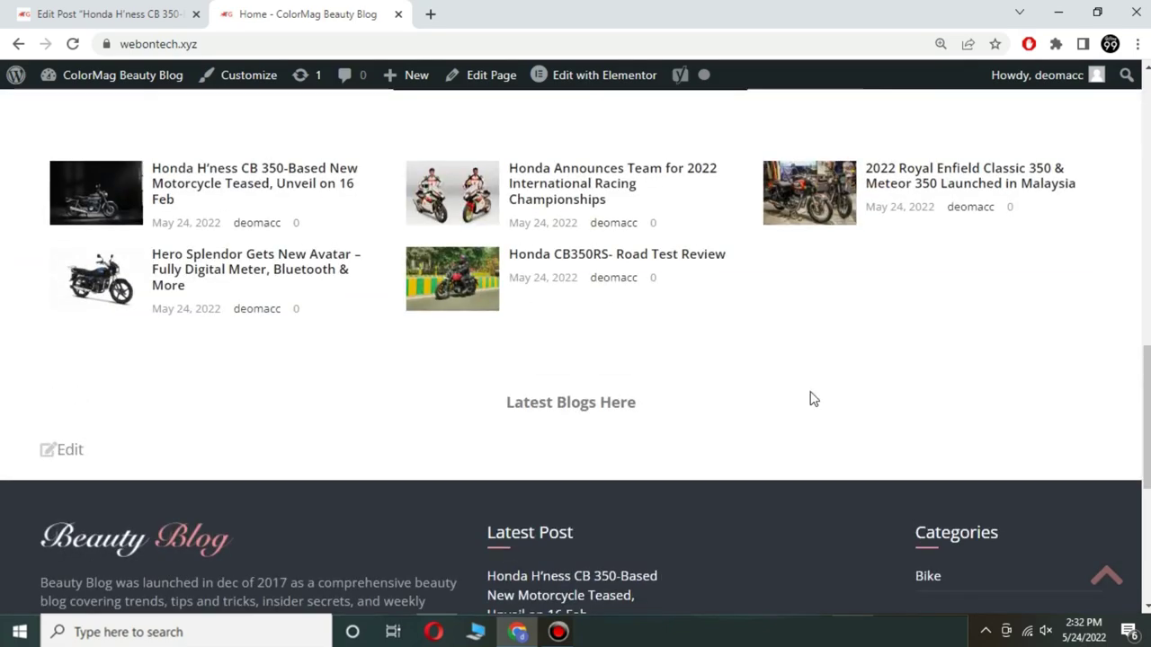
{"action": "scroll", "coordinate": [810, 398], "scroll_direction": "up", "scroll_amount": 10}
{"action": "scroll", "coordinate": [809, 399], "scroll_direction": "down", "scroll_amount": 2}
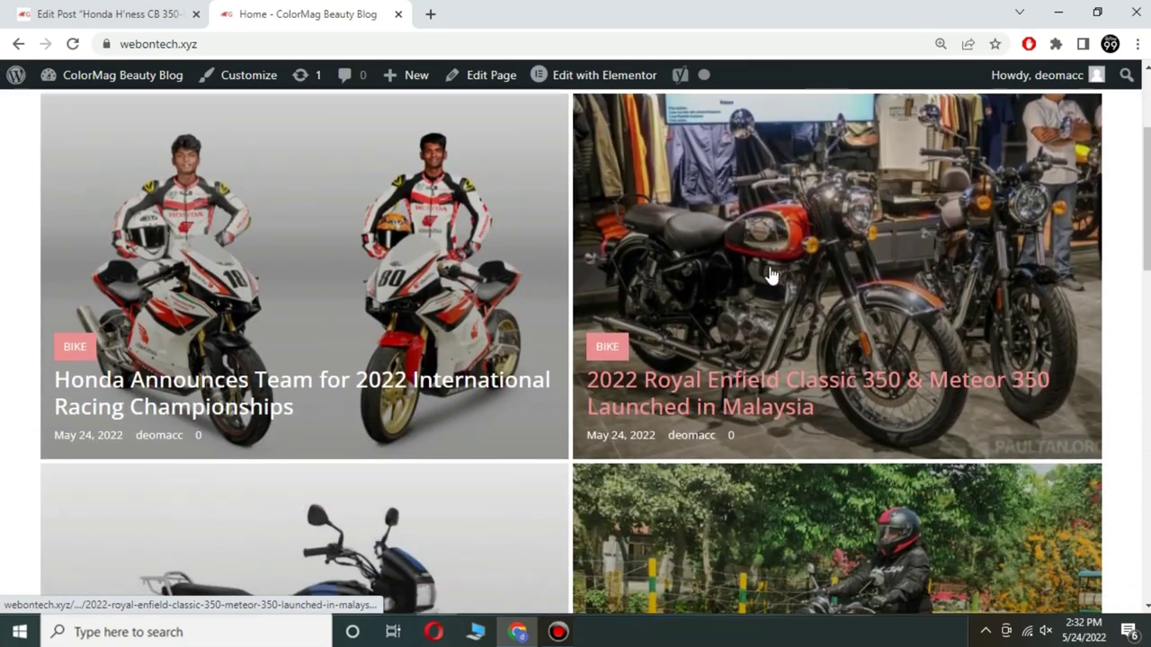
{"action": "scroll", "coordinate": [769, 272], "scroll_direction": "down", "scroll_amount": 4}
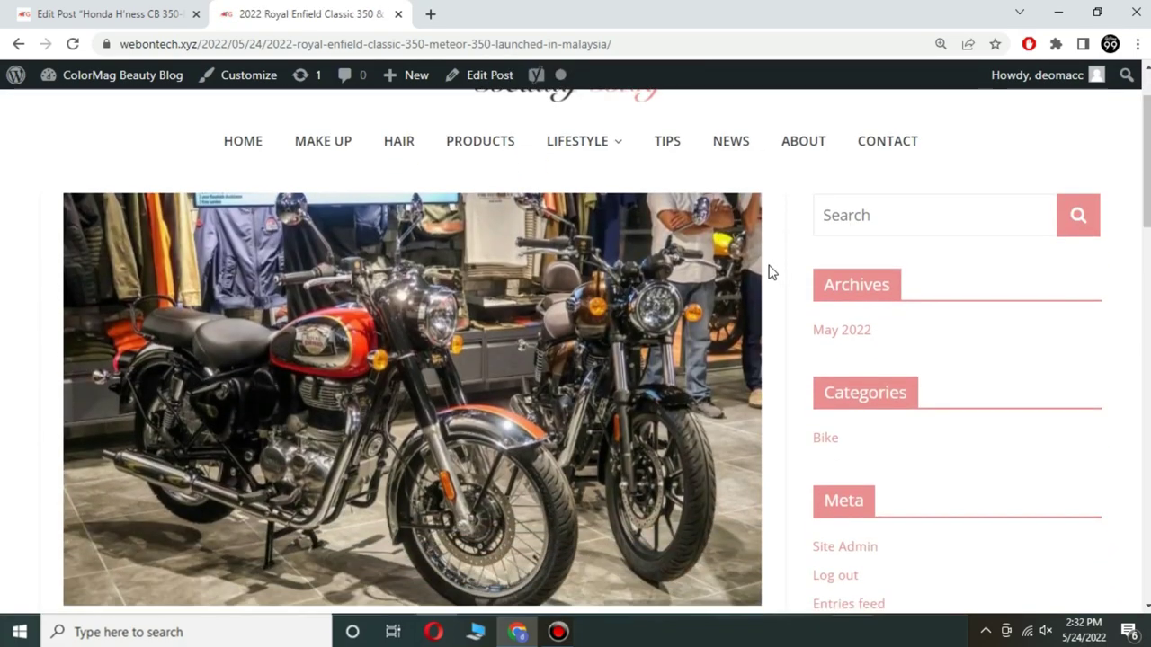
{"action": "scroll", "coordinate": [769, 273], "scroll_direction": "down", "scroll_amount": 4}
{"action": "scroll", "coordinate": [769, 273], "scroll_direction": "down", "scroll_amount": 4}
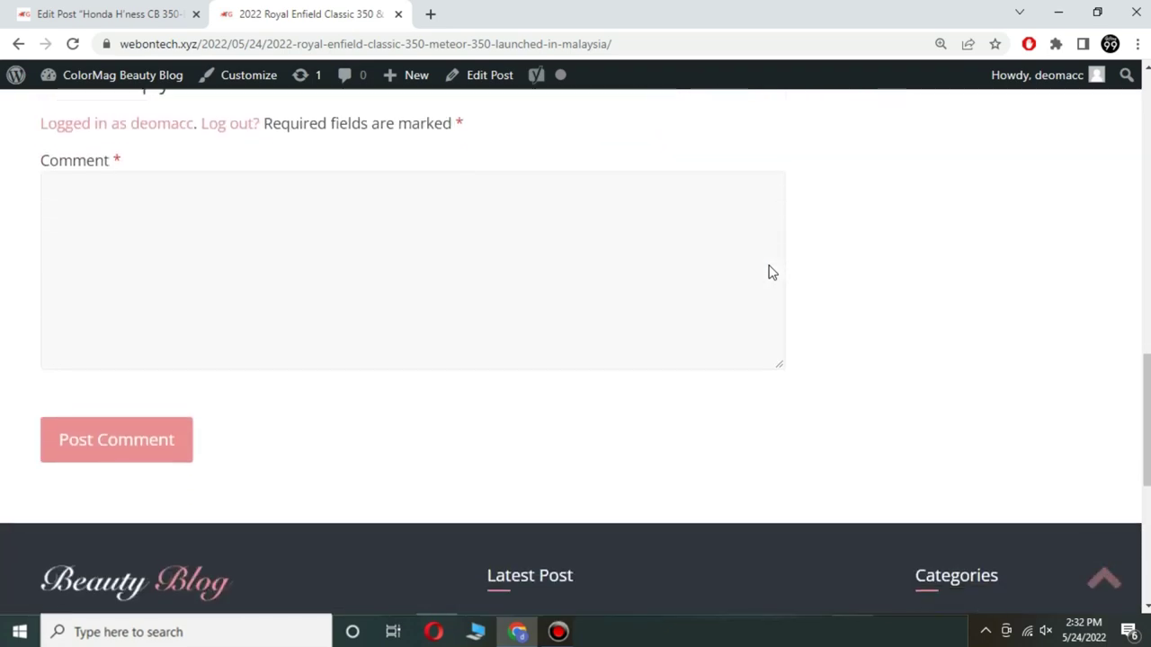
{"action": "scroll", "coordinate": [768, 273], "scroll_direction": "up", "scroll_amount": 13}
{"action": "scroll", "coordinate": [769, 272], "scroll_direction": "up", "scroll_amount": 2}
{"action": "mouse_move", "coordinate": [625, 242]}
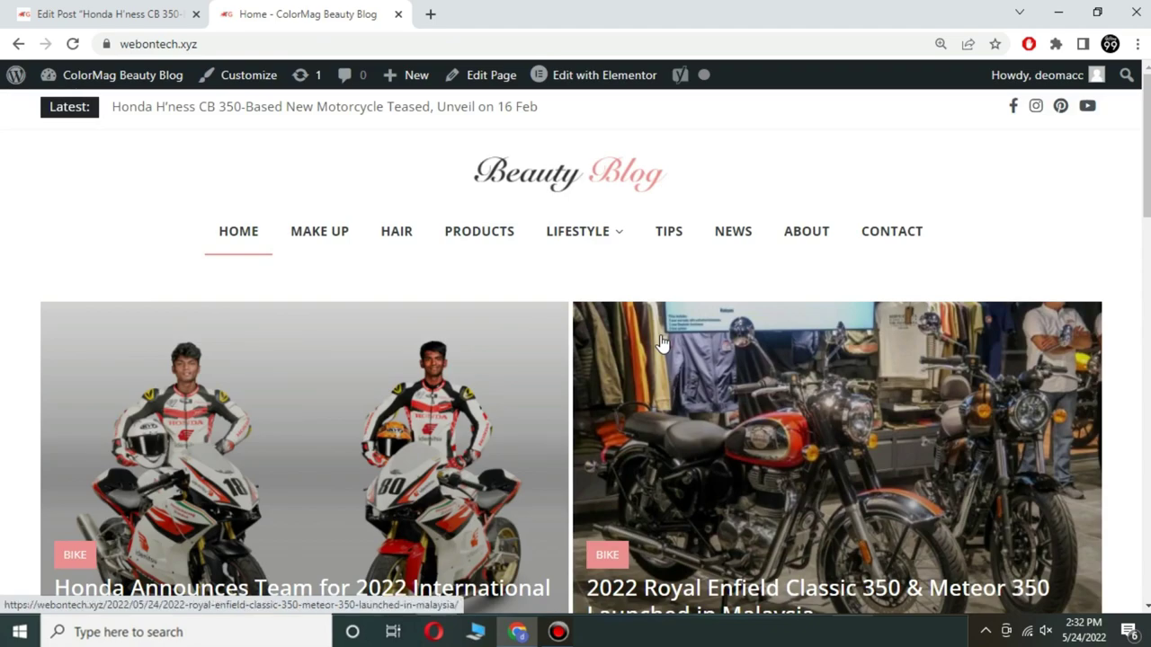
{"action": "scroll", "coordinate": [670, 487], "scroll_direction": "down", "scroll_amount": 15}
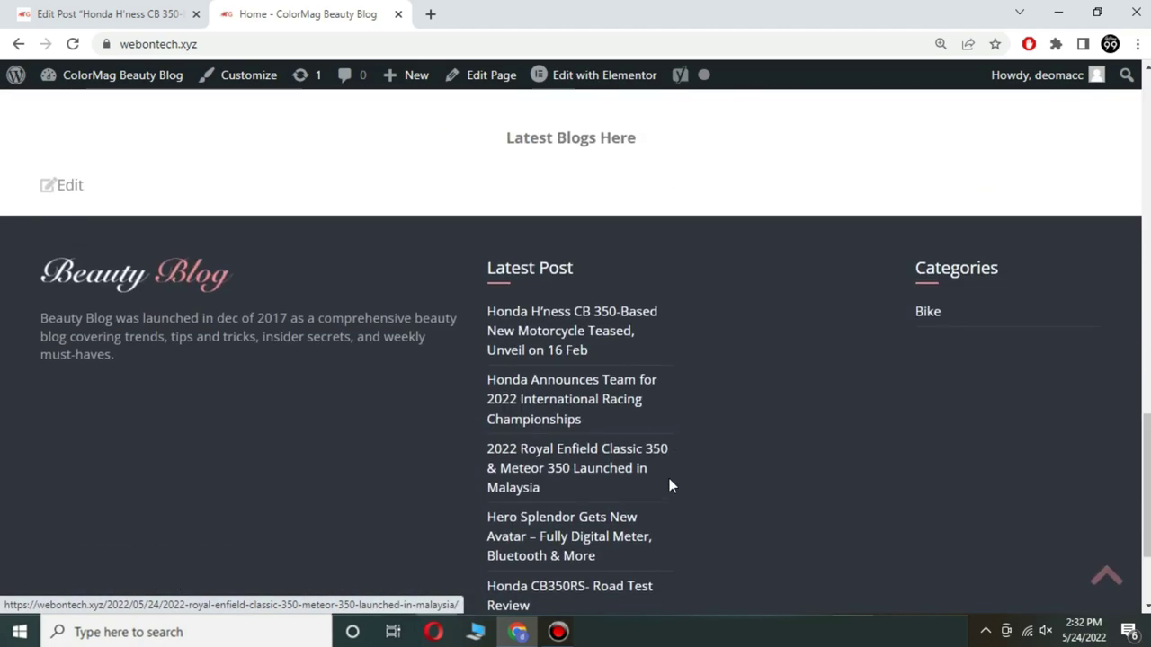